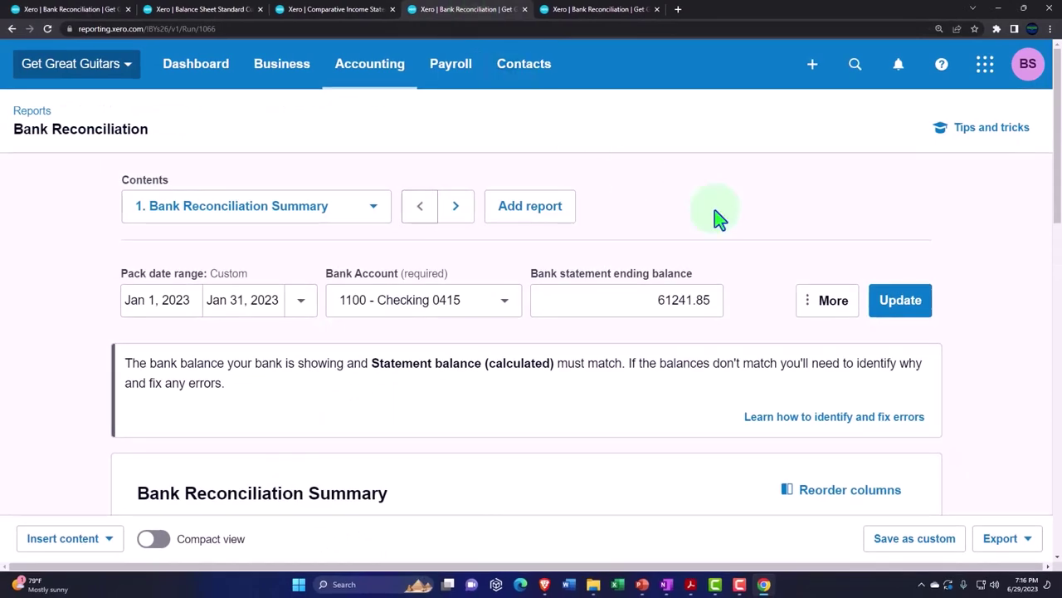
Refresh the January 2023 bank reconciliation report and examine its totals summary and outstanding payments
scroll(783, 256, "down", 2)
left_click(900, 209)
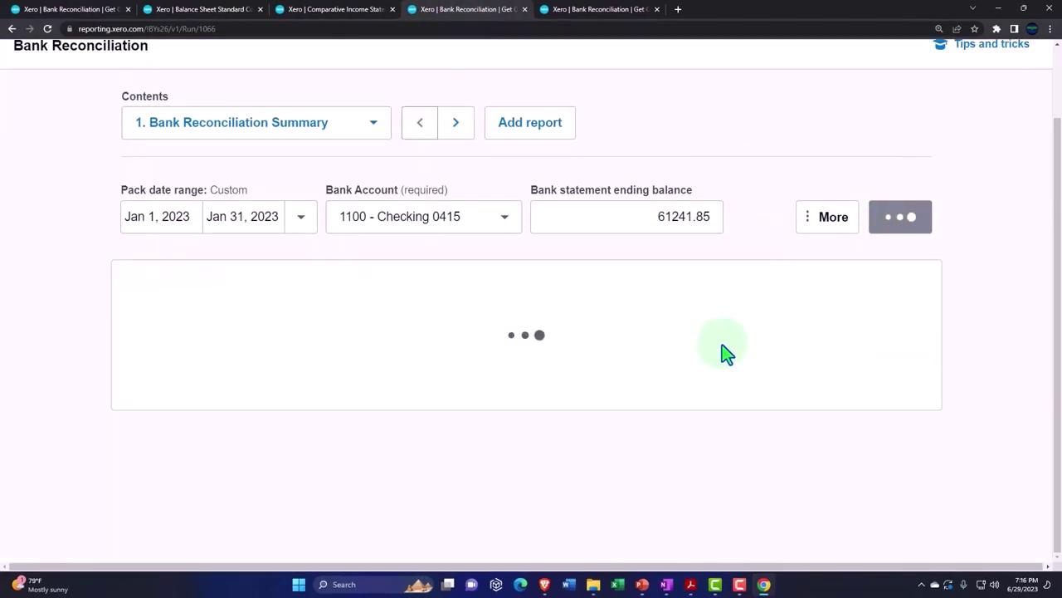
scroll(726, 353, "down", 4)
scroll(726, 353, "down", 1)
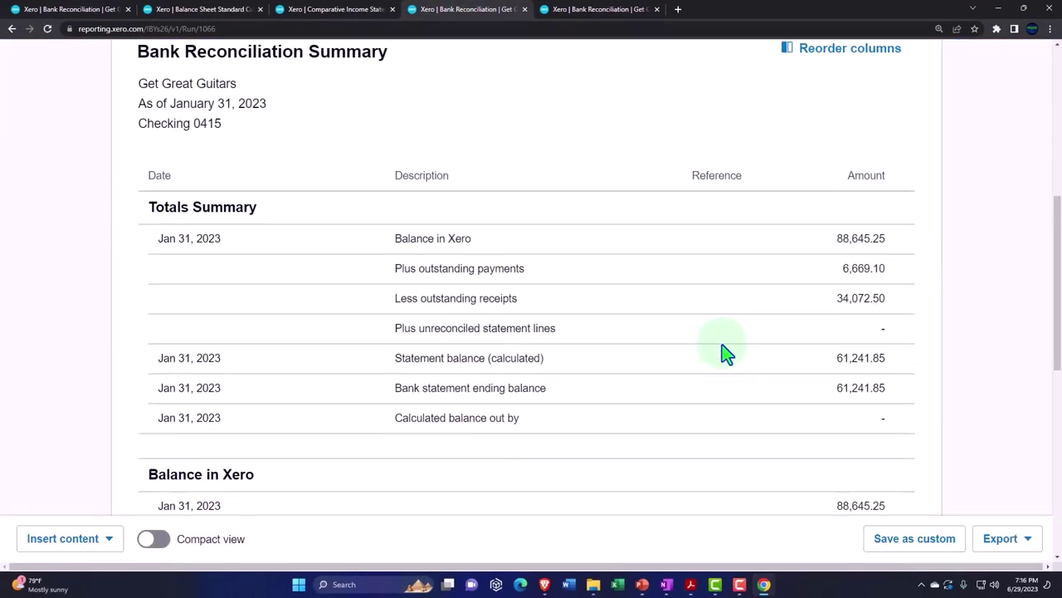
scroll(835, 339, "down", 4)
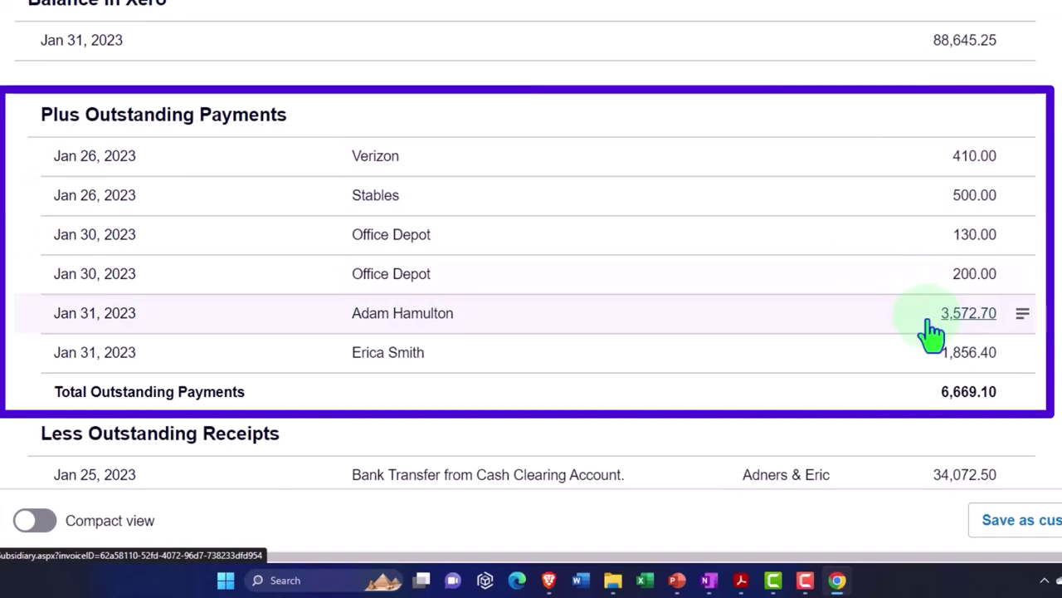
mouse_move(741, 580)
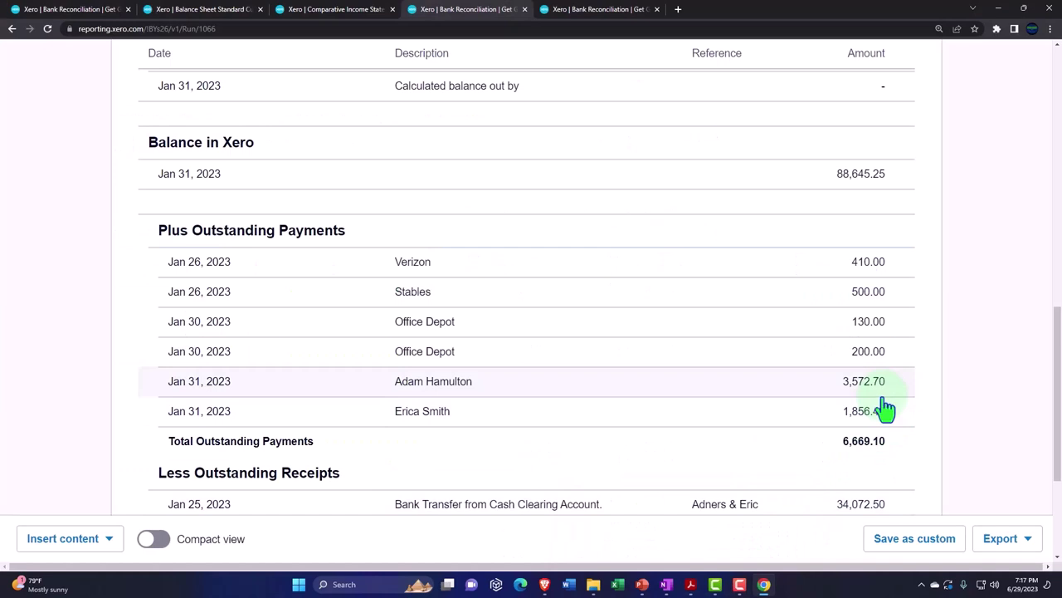
Open the February 2023 bank reconciliation report and examine its totals summary and list of outstanding payments
left_click(598, 10)
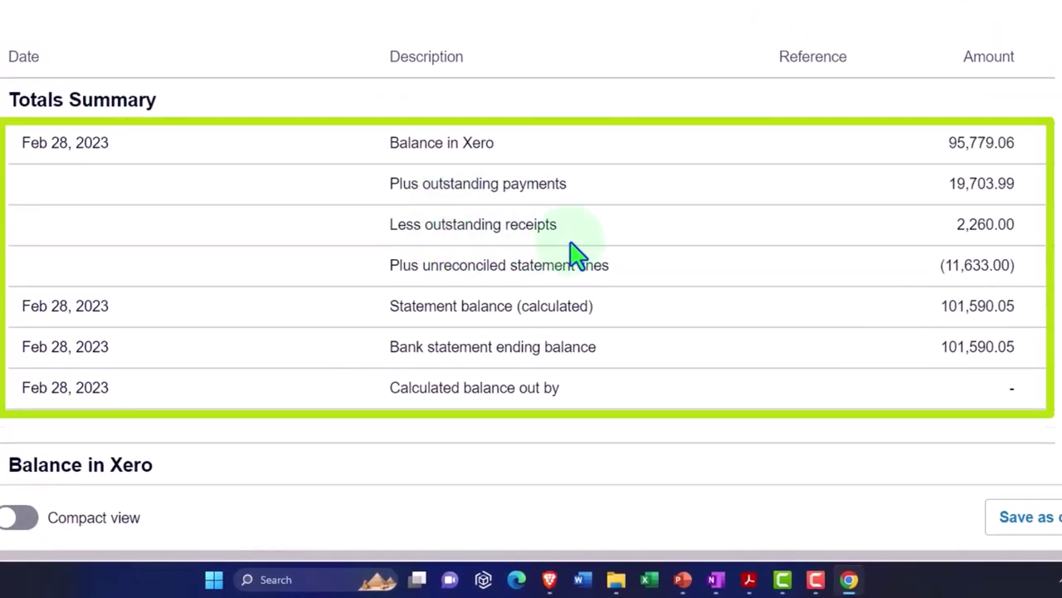
scroll(920, 207, "down", 5)
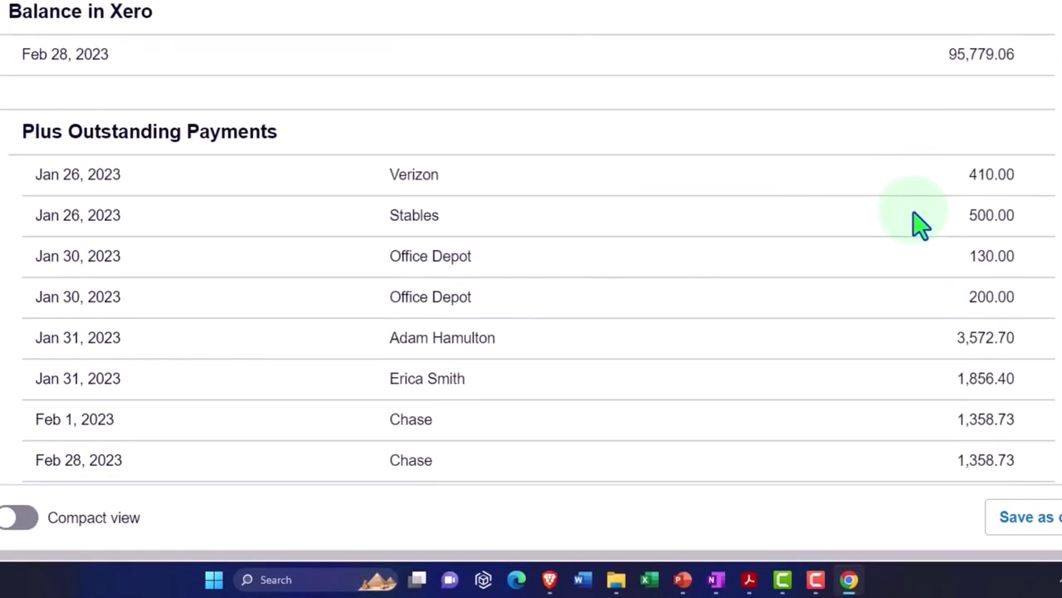
scroll(919, 225, "down", 3)
scroll(921, 231, "down", 3)
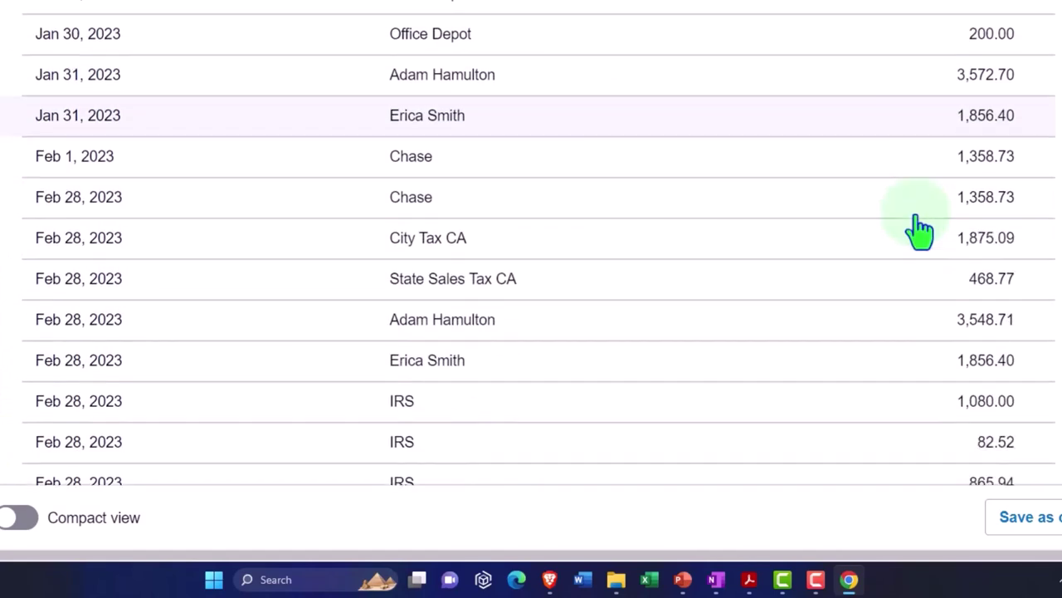
scroll(920, 231, "up", 2)
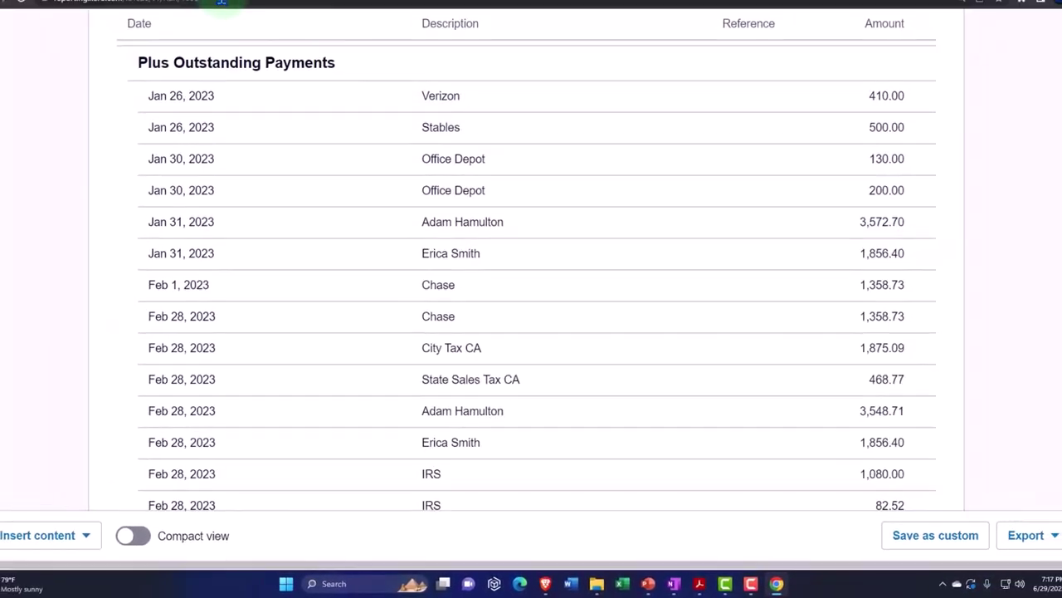
On the account's reconcile page, accept the suggested match for the Feb 2 check 1012 of 3,572.70
left_click(62, 10)
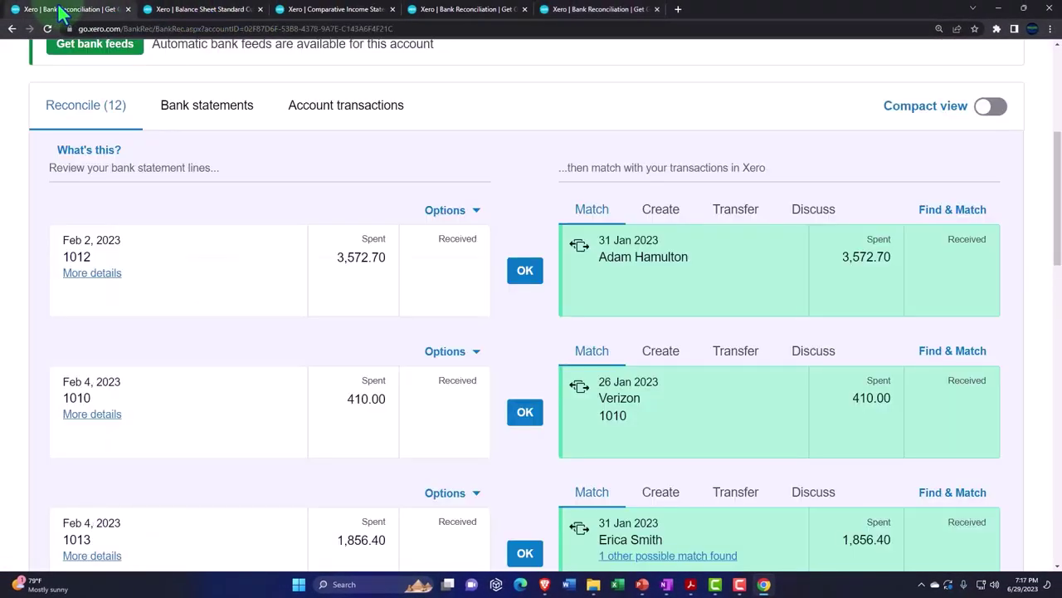
left_click(529, 278)
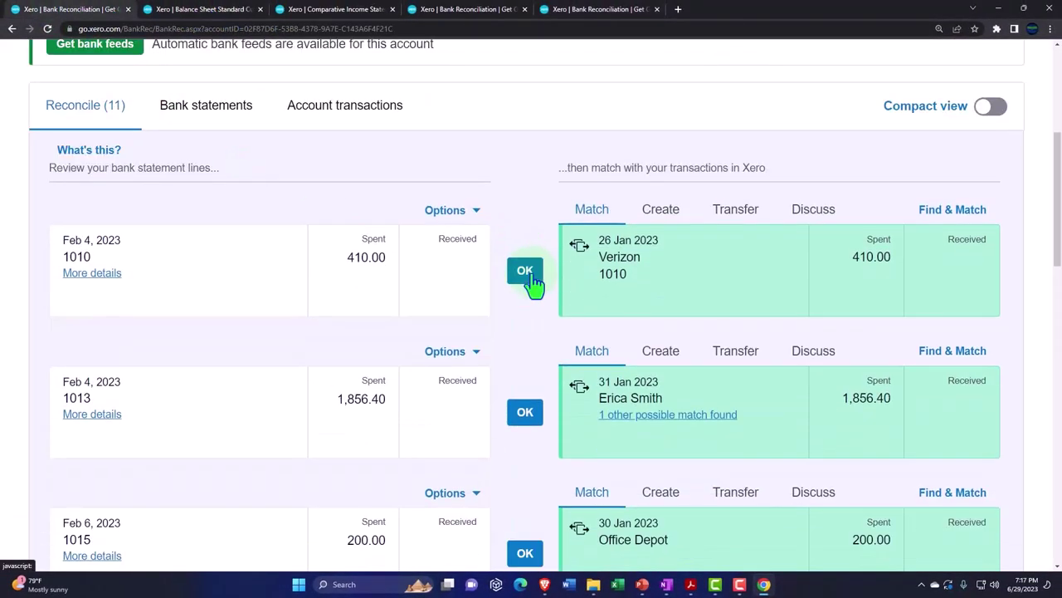
Update the January reconciliation report again and check whether the 3,572.70 payment is listed under outstanding payments
left_click(471, 12)
scroll(645, 311, "up", 10)
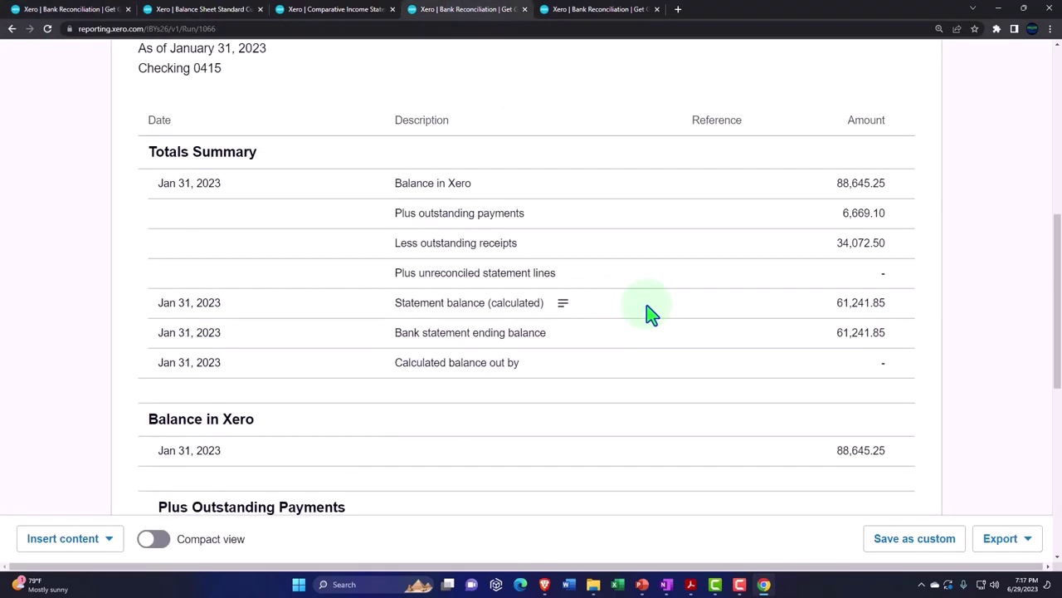
left_click(879, 319)
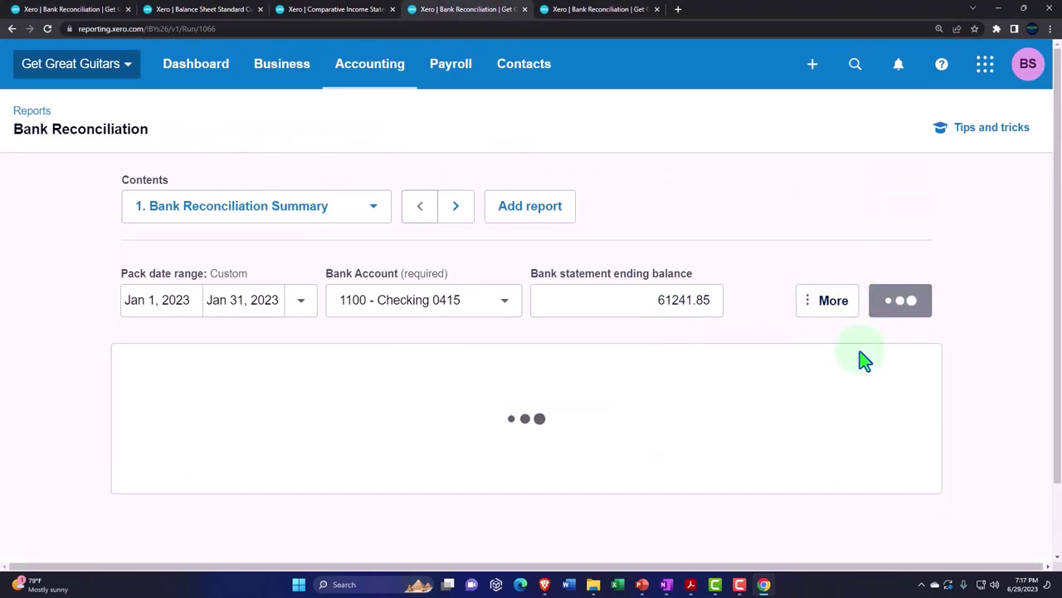
scroll(851, 365, "down", 2)
scroll(853, 373, "down", 3)
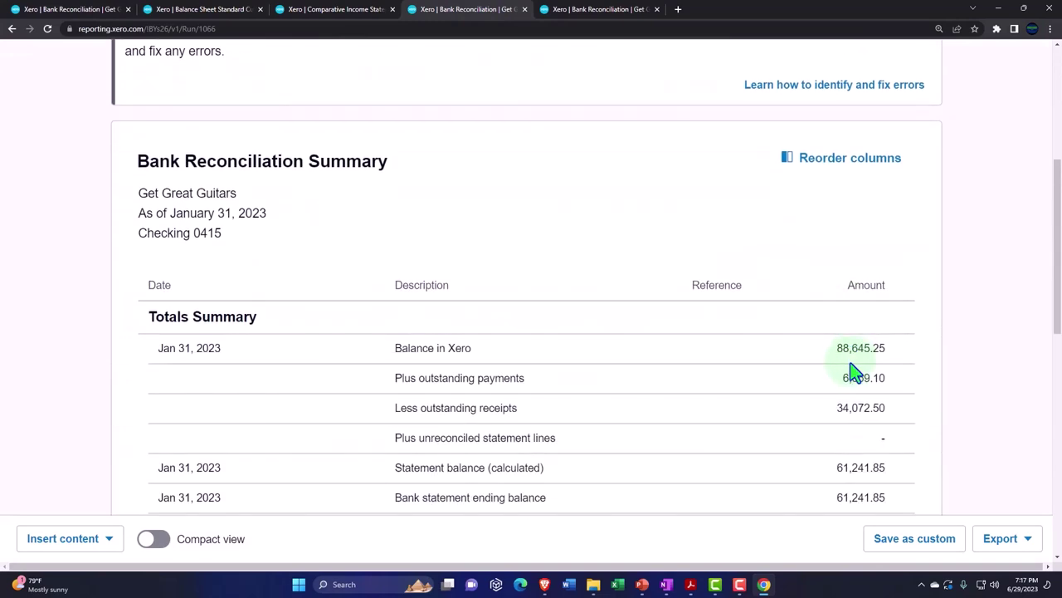
scroll(855, 373, "down", 4)
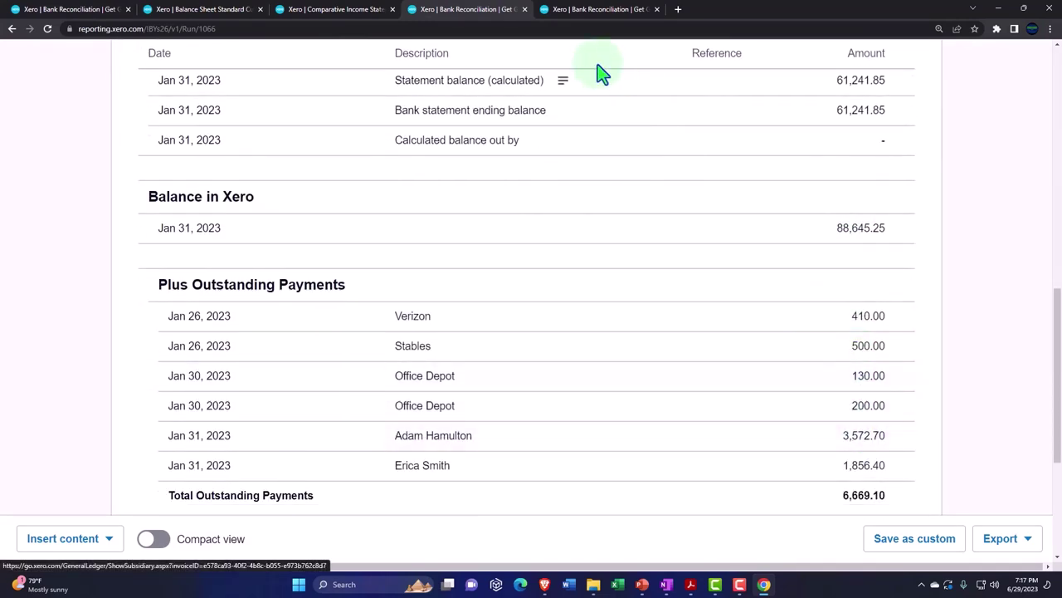
Update the February reconciliation report and check its outstanding payments for the 3,572.70 payment
left_click(574, 10)
scroll(760, 261, "up", 10)
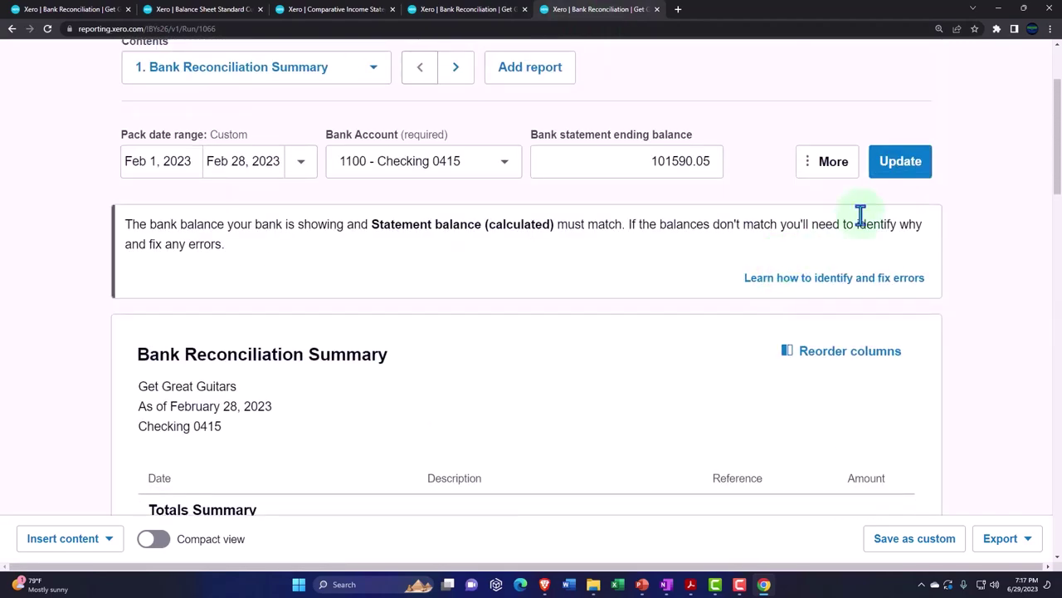
left_click(896, 162)
scroll(884, 307, "down", 8)
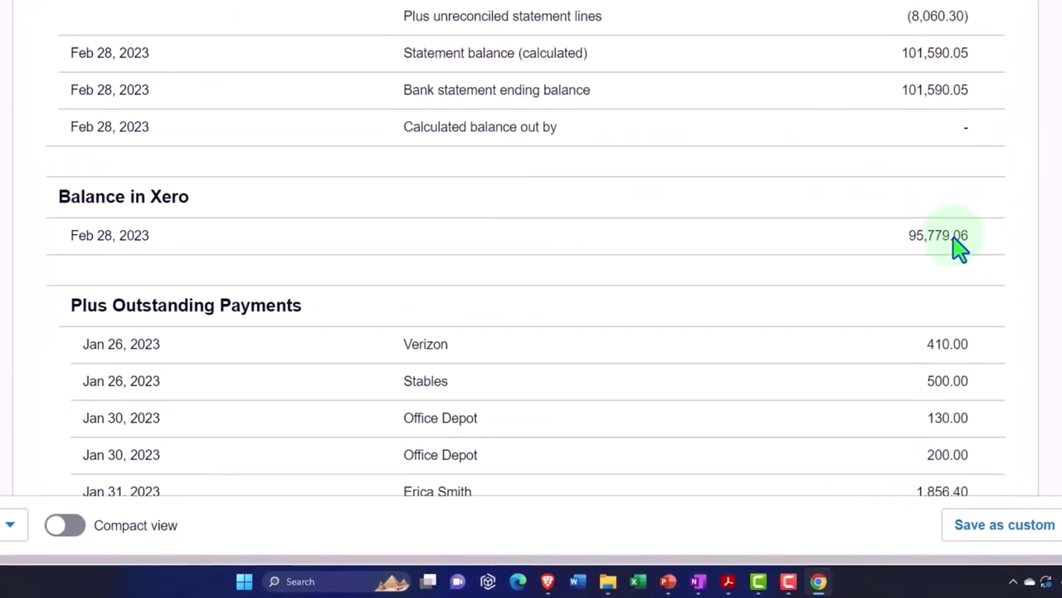
scroll(959, 246, "down", 5)
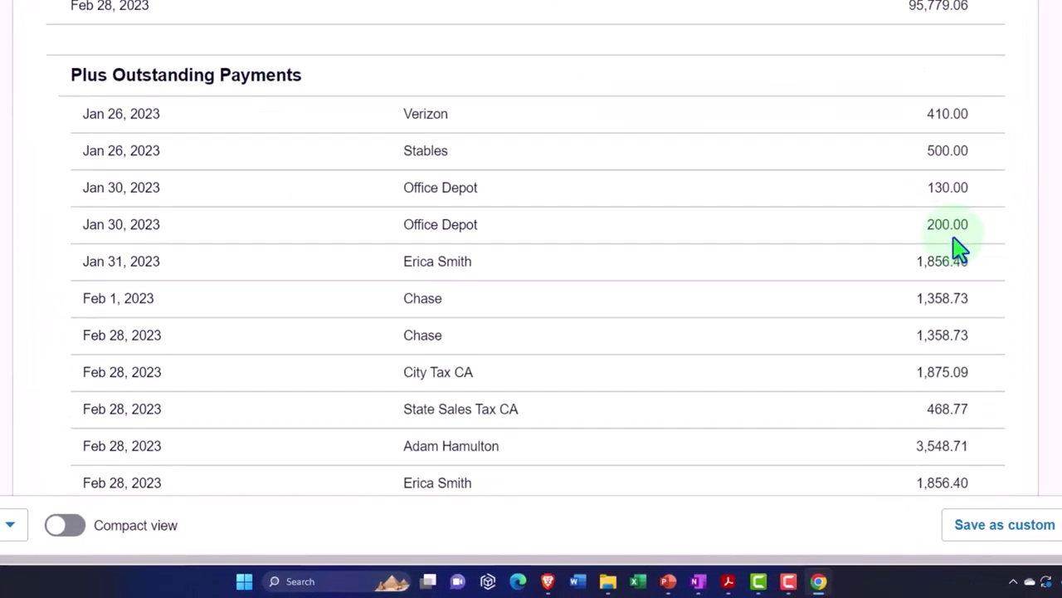
scroll(959, 245, "down", 1)
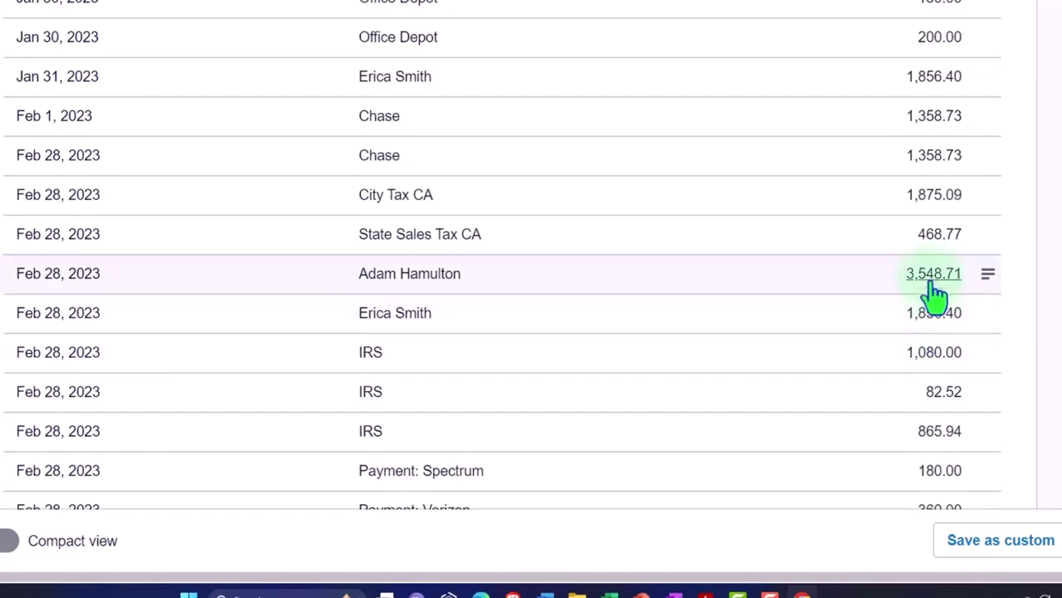
scroll(868, 323, "up", 3)
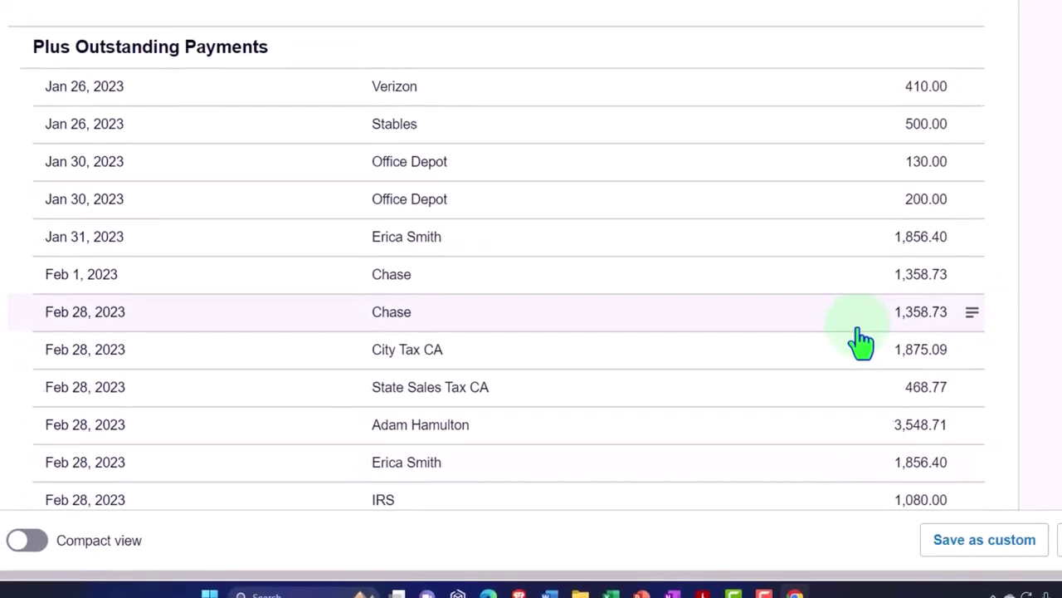
Switch to Bank Stmt Feb.pdf in Acrobat Reader and highlight the 3,572.70 amount of check 1012
left_click(78, 9)
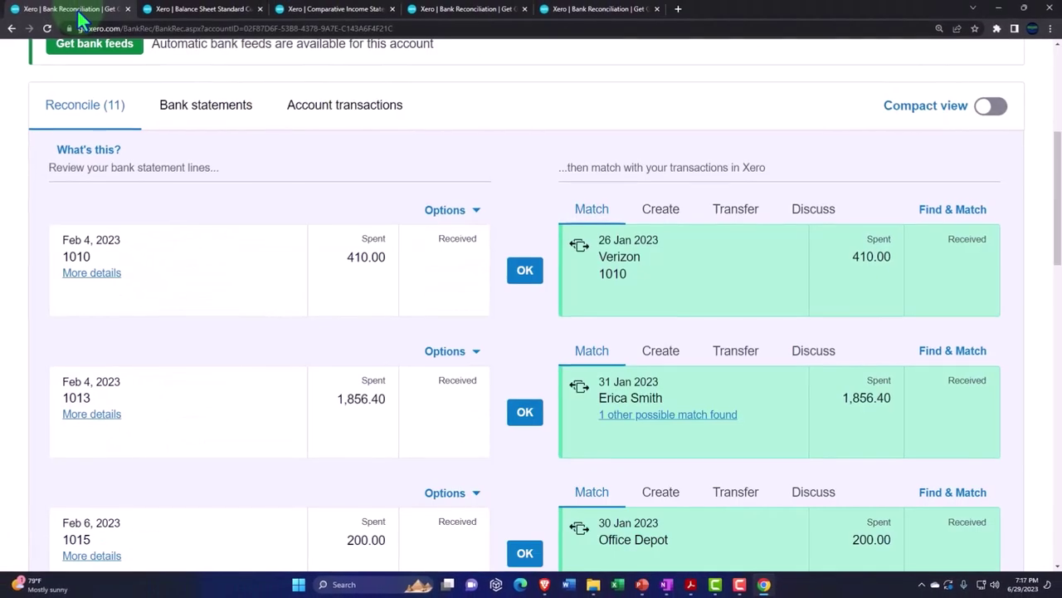
mouse_move(690, 584)
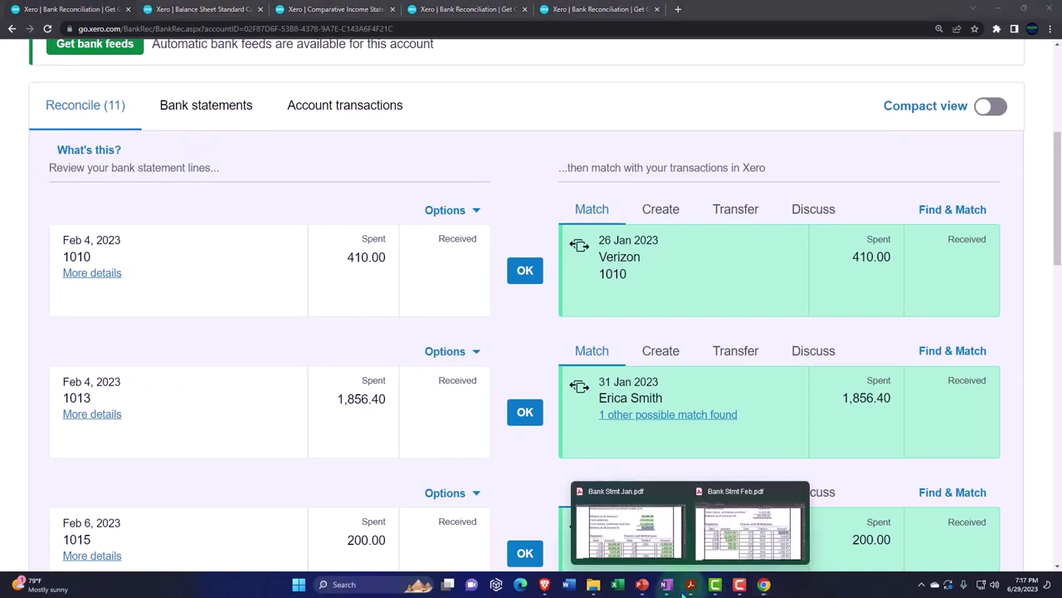
left_click(744, 528)
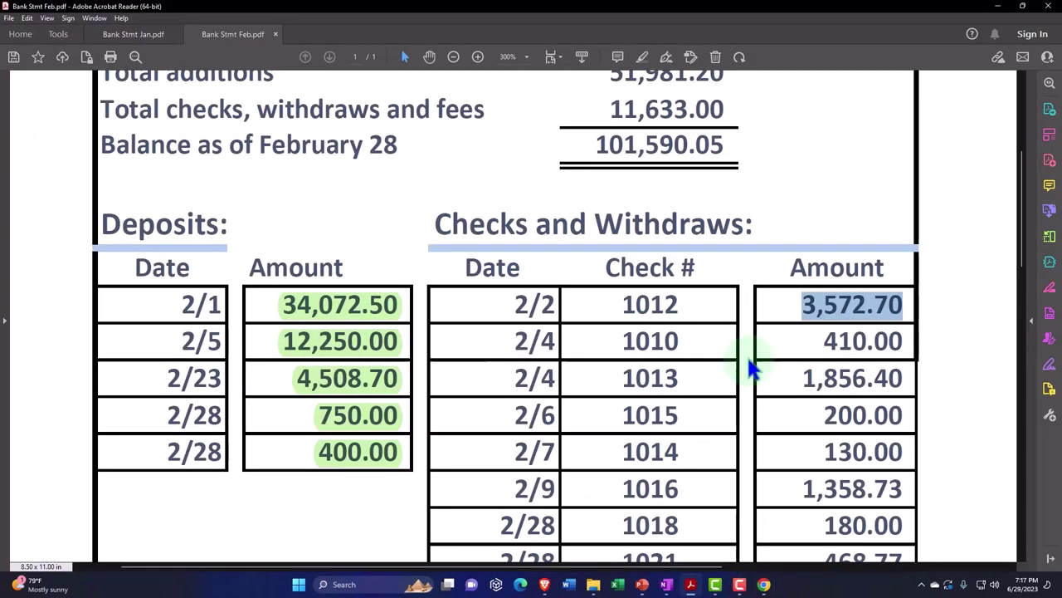
left_click(836, 308)
left_click_drag(807, 306, 903, 305)
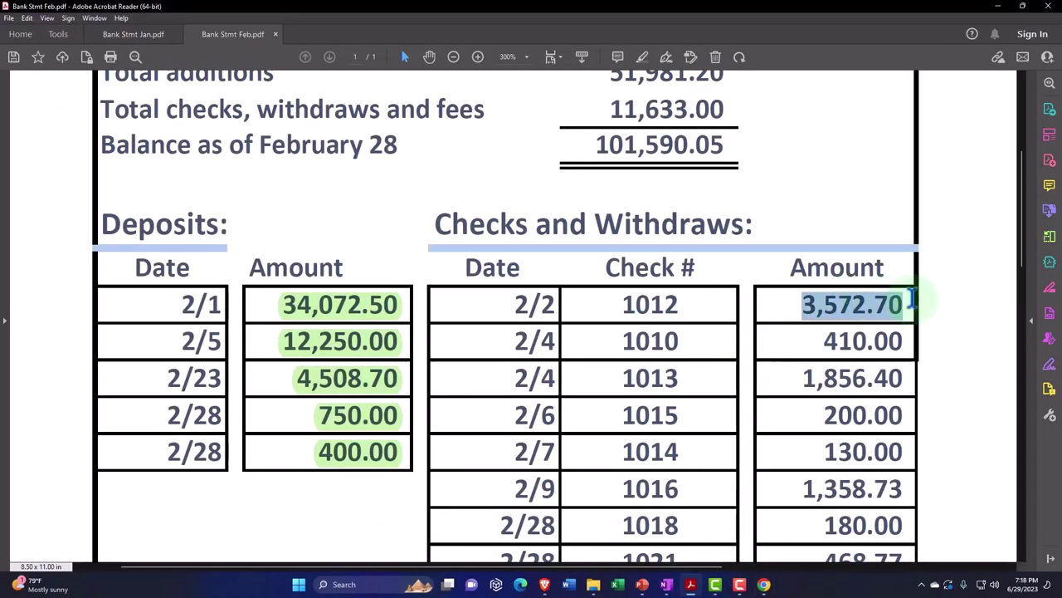
left_click(883, 280)
scroll(847, 349, "down", 1)
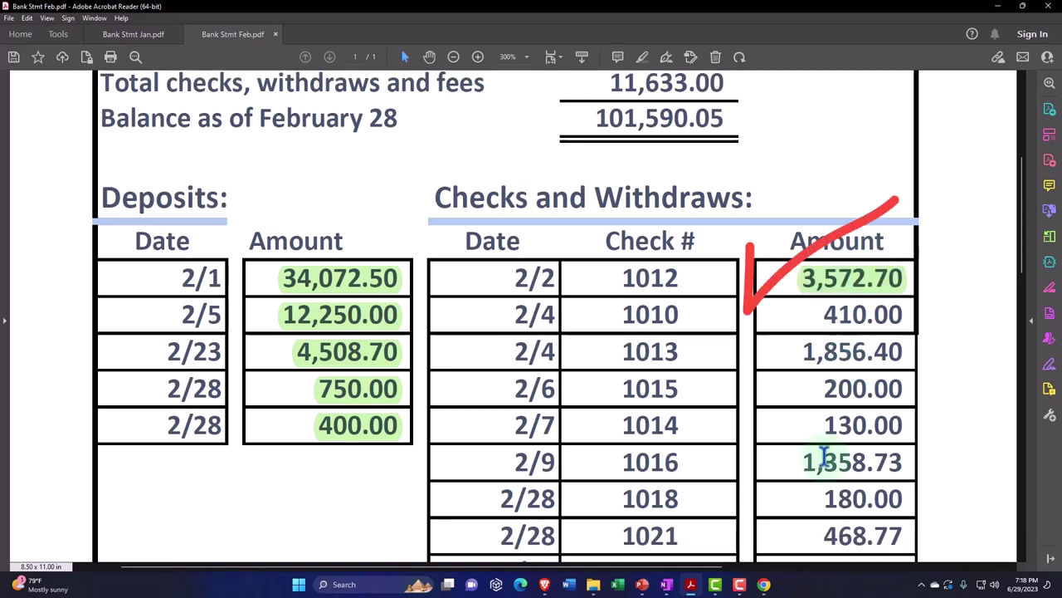
Reconcile check 1010 of 410.00 with the Verizon payment in Xero and highlight its amount in Bank Stmt Feb.pdf
left_click(764, 584)
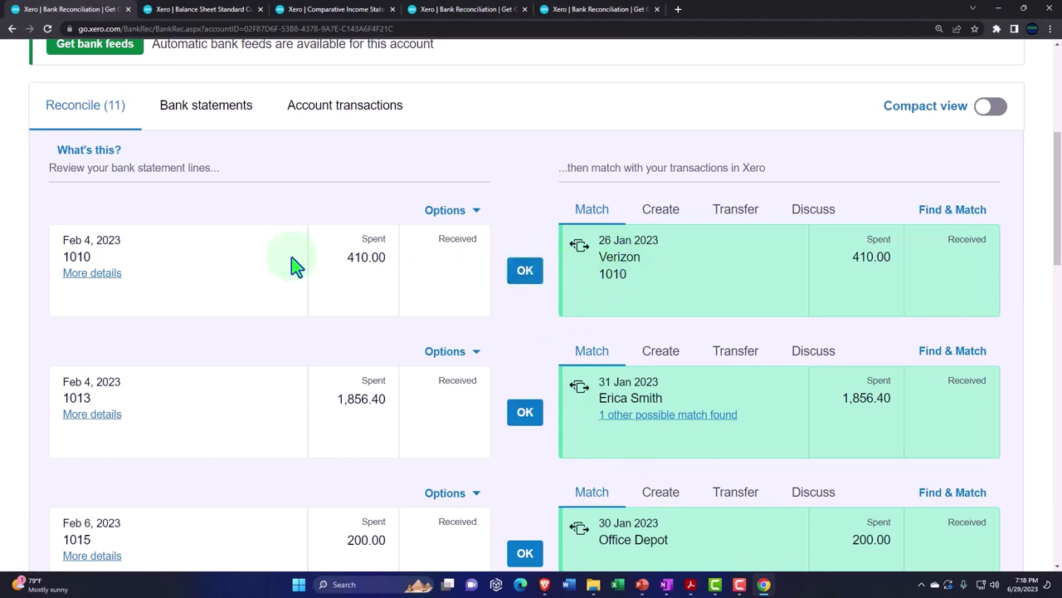
left_click(522, 280)
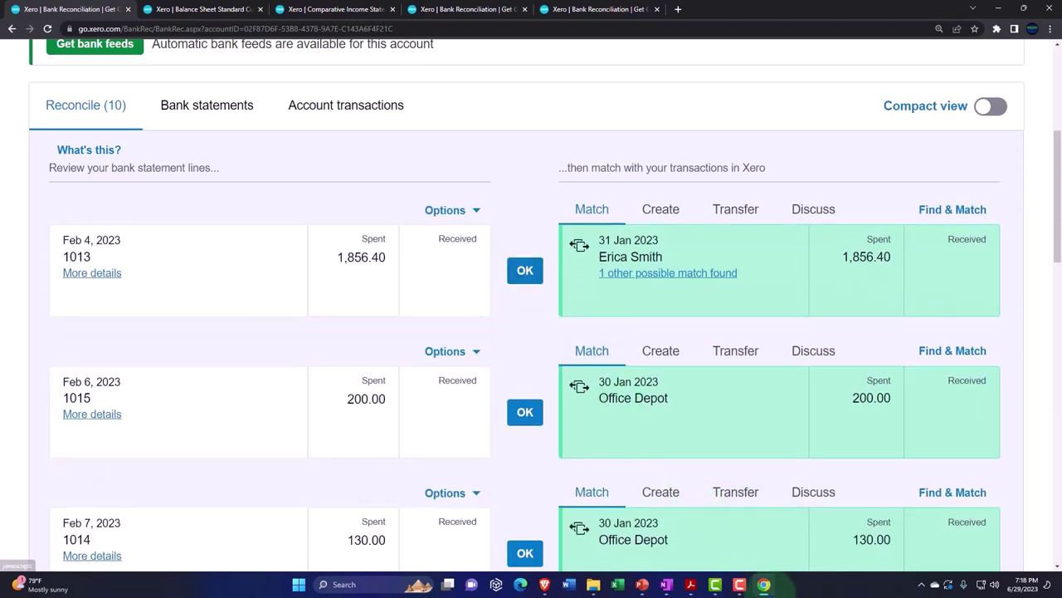
mouse_move(691, 585)
left_click(739, 531)
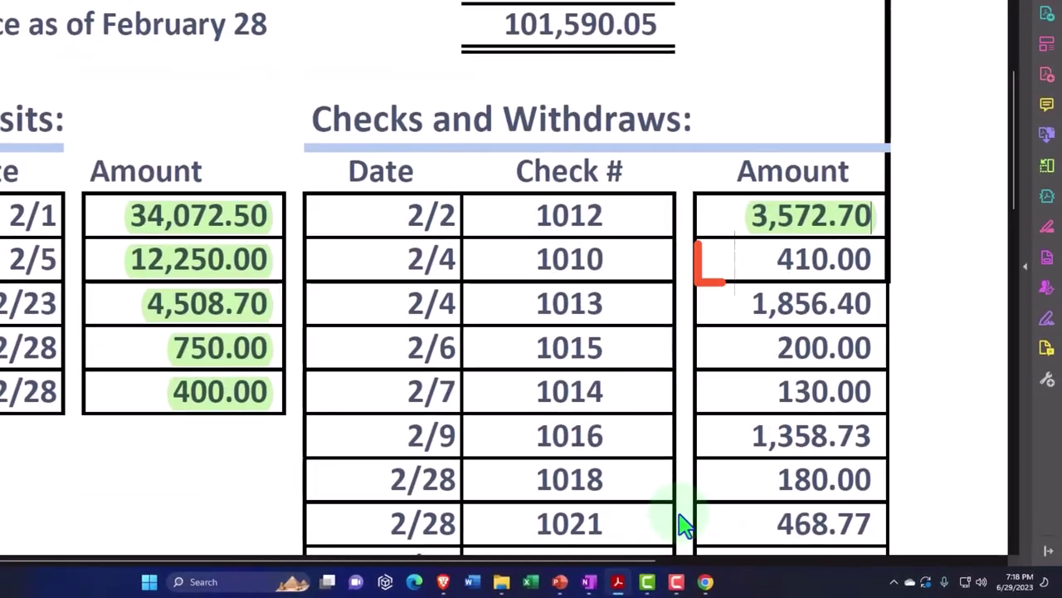
left_click_drag(770, 259, 865, 255)
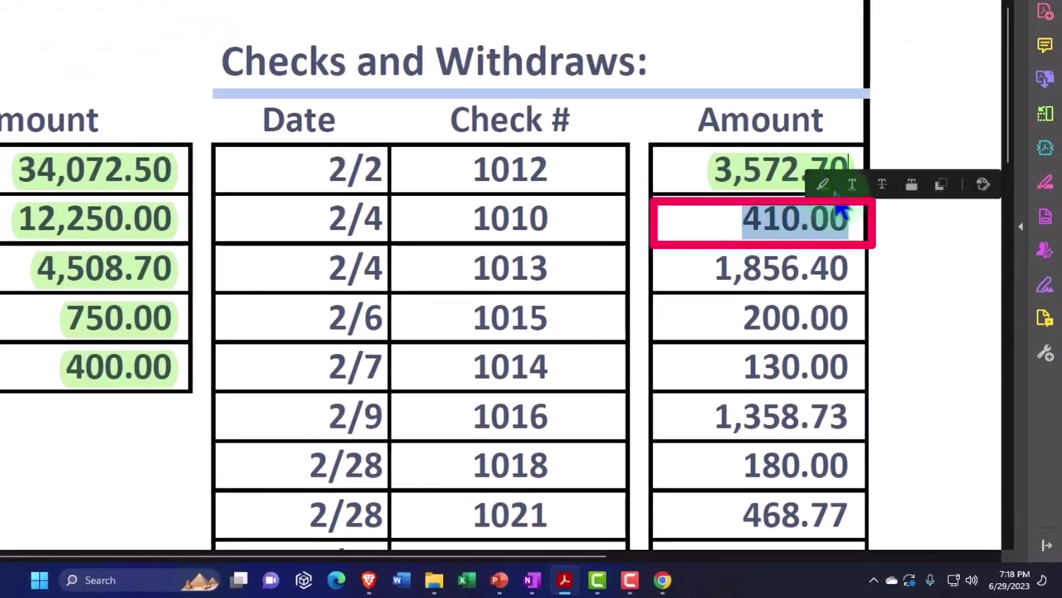
left_click(822, 184)
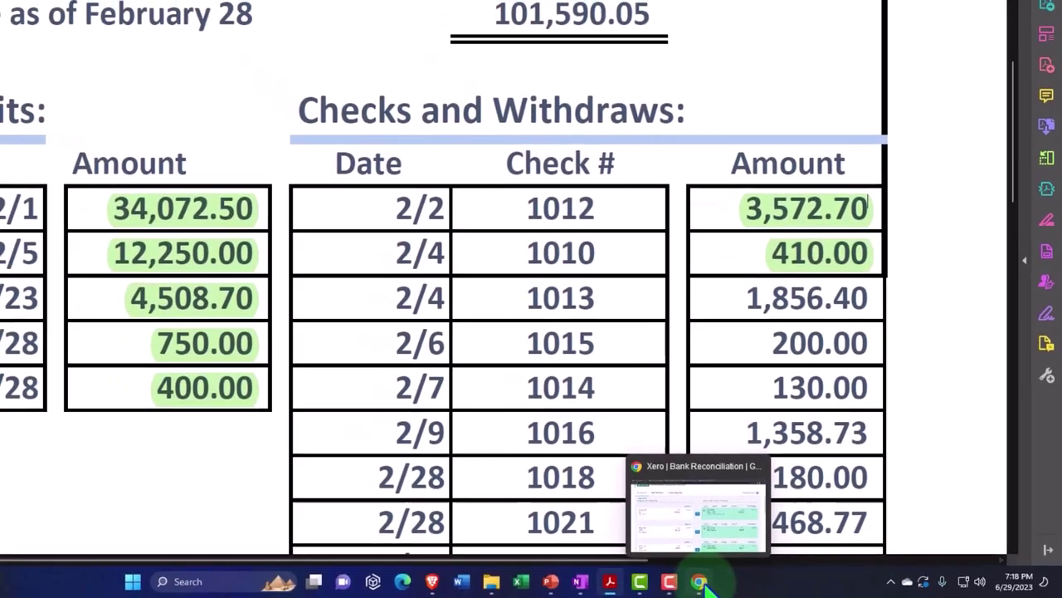
Back in Xero, reconcile check 1013 of 1,856.40 with the 31 Jan payment and highlight its amount in the February statement PDF
left_click(662, 580)
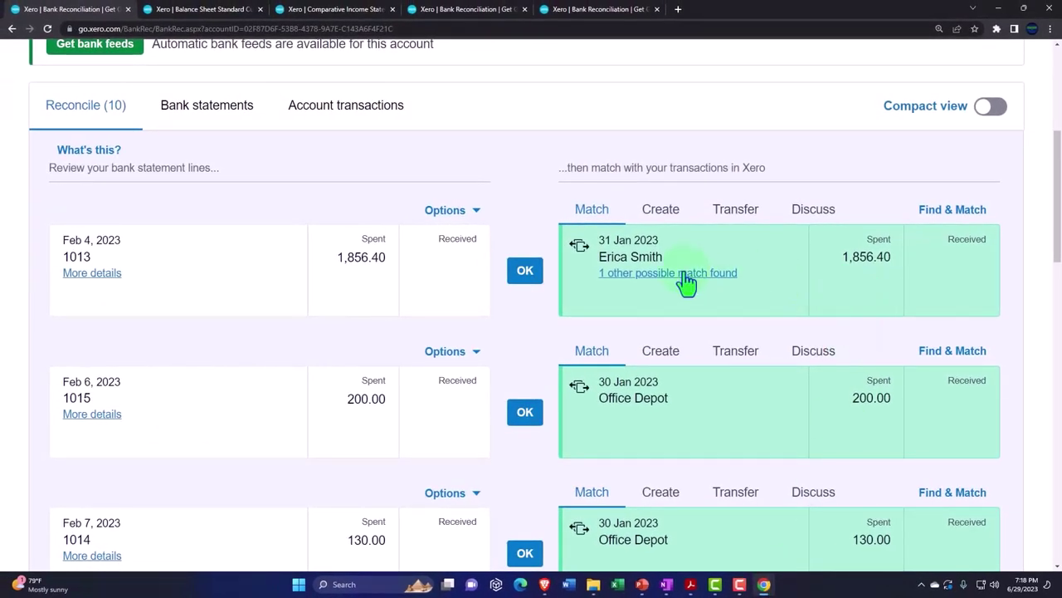
left_click(526, 272)
left_click(690, 584)
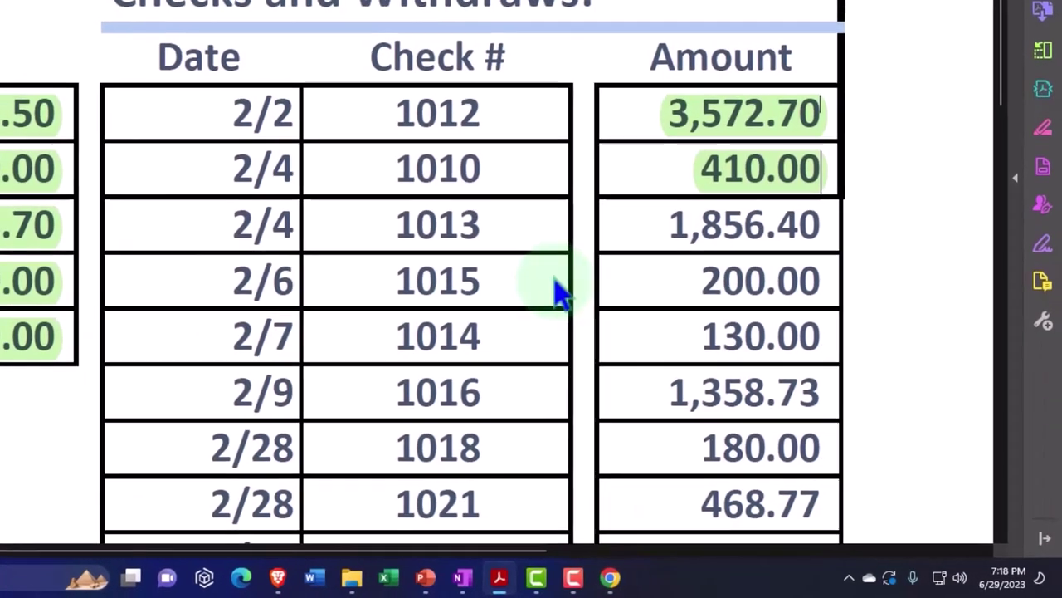
left_click_drag(671, 224, 852, 220)
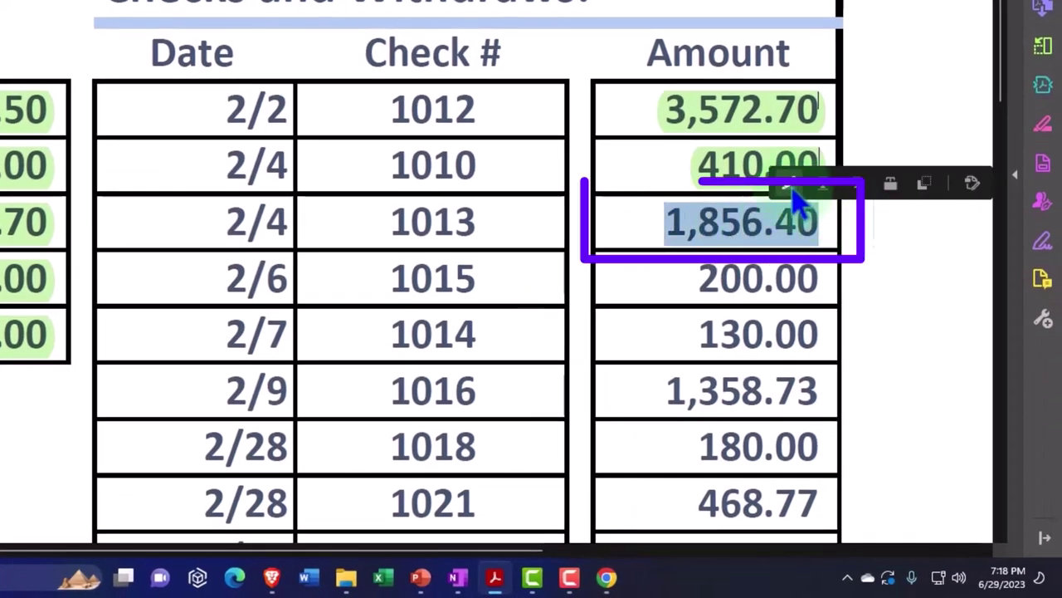
left_click(788, 185)
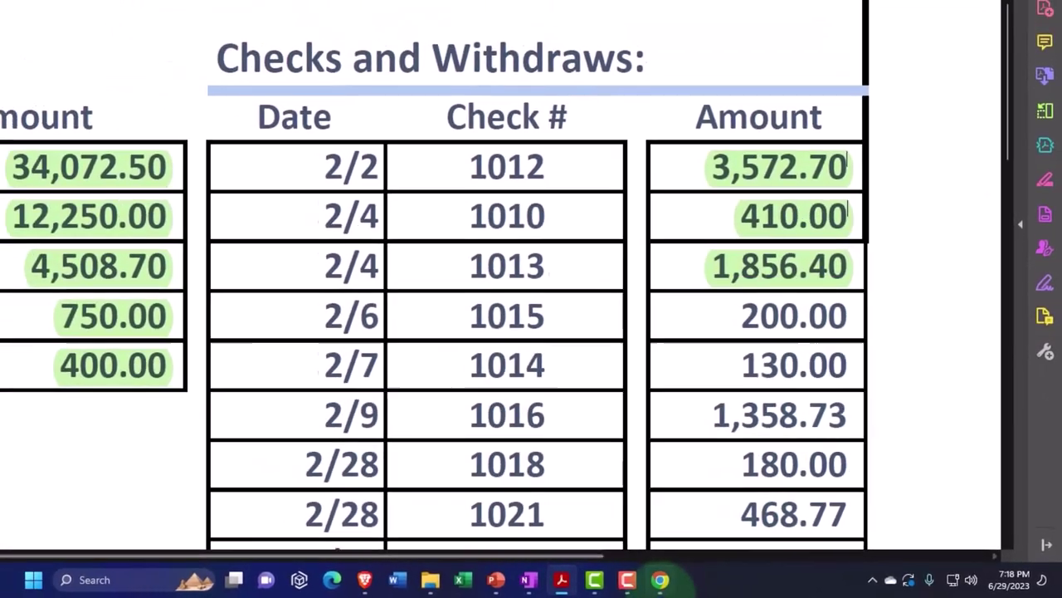
Switch to Xero and reconcile check 1015 of 200.00 and check 1014 of 130.00 with the matching Office Depot payments
left_click(607, 577)
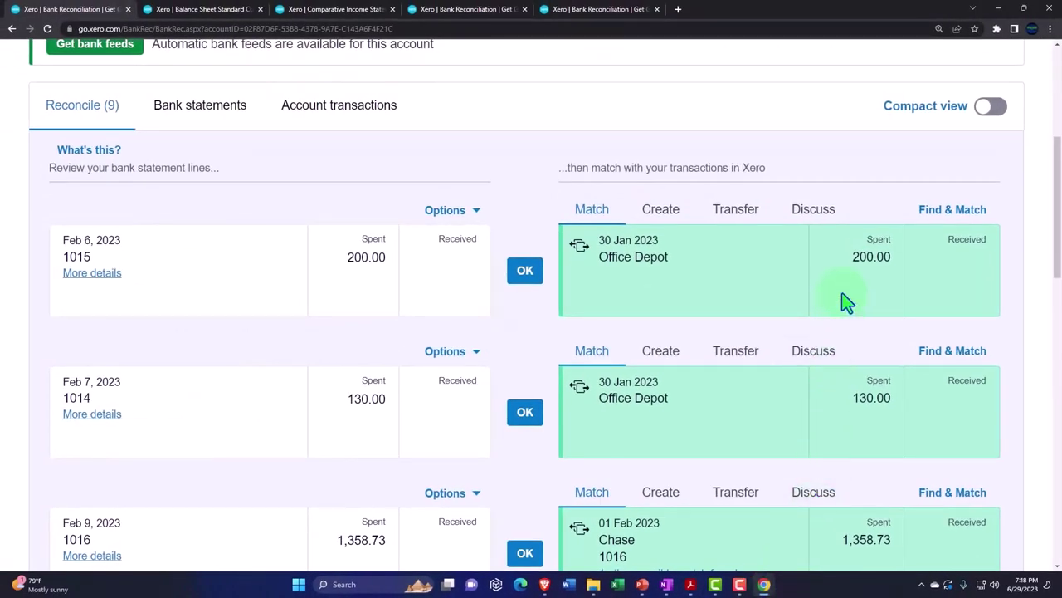
left_click(530, 279)
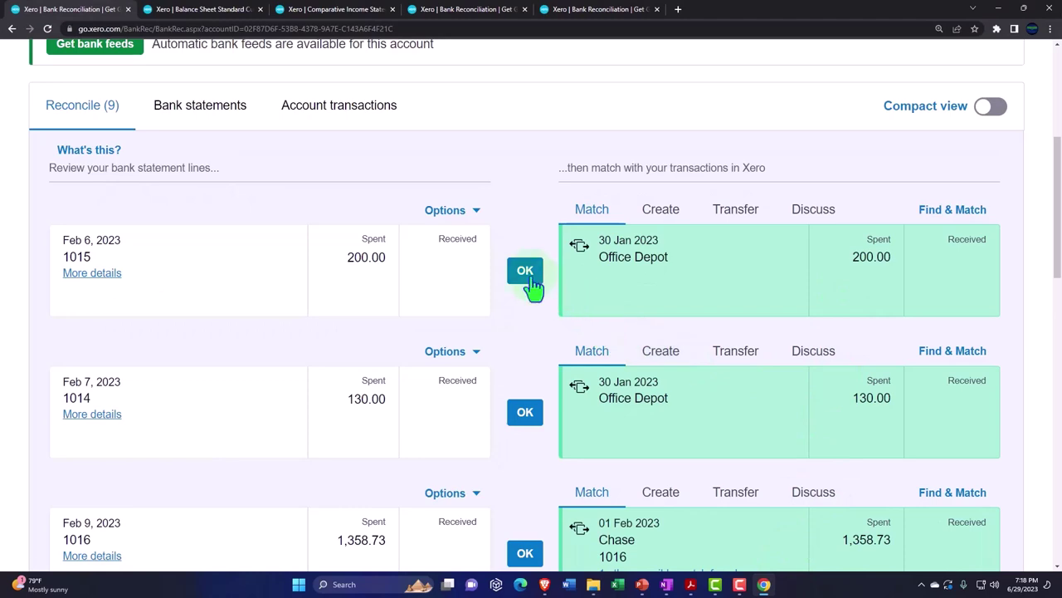
left_click(528, 280)
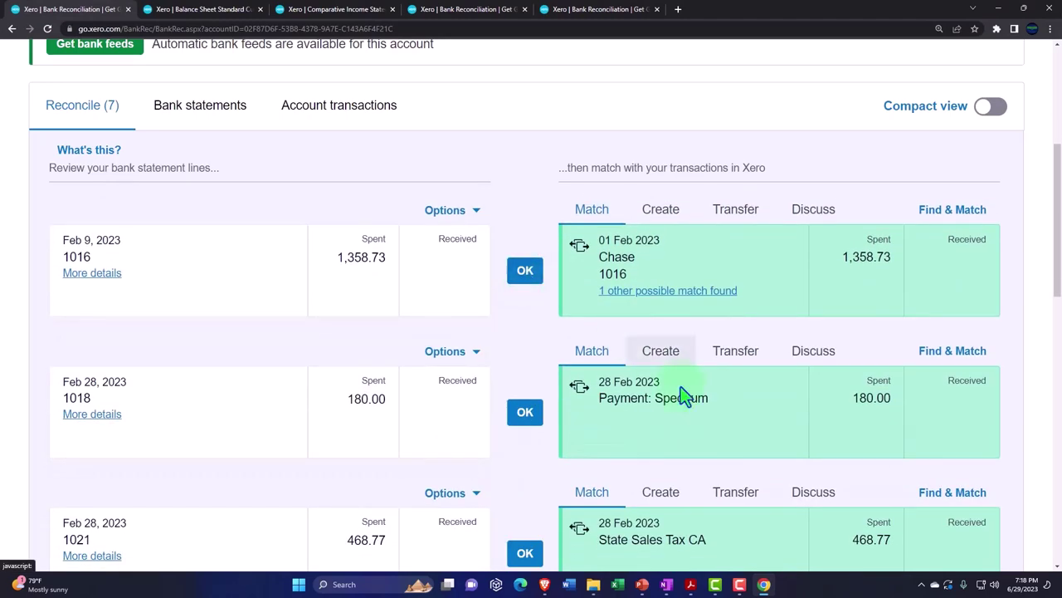
Switch to Bank Stmt Feb.pdf and highlight the 200.00 and 130.00 amounts of checks 1015 and 1014
left_click(764, 585)
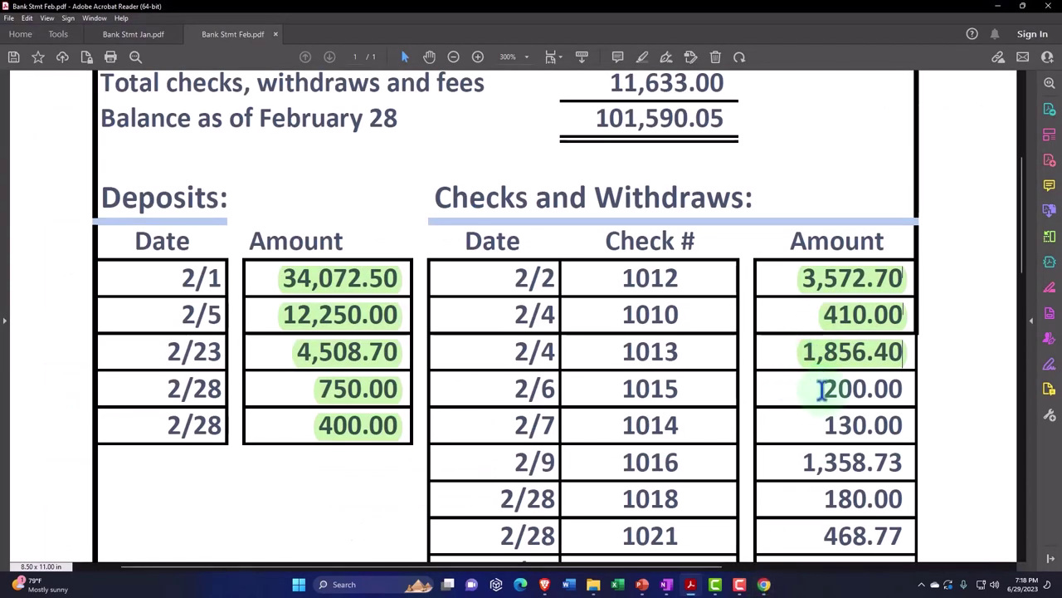
left_click_drag(822, 388, 895, 378)
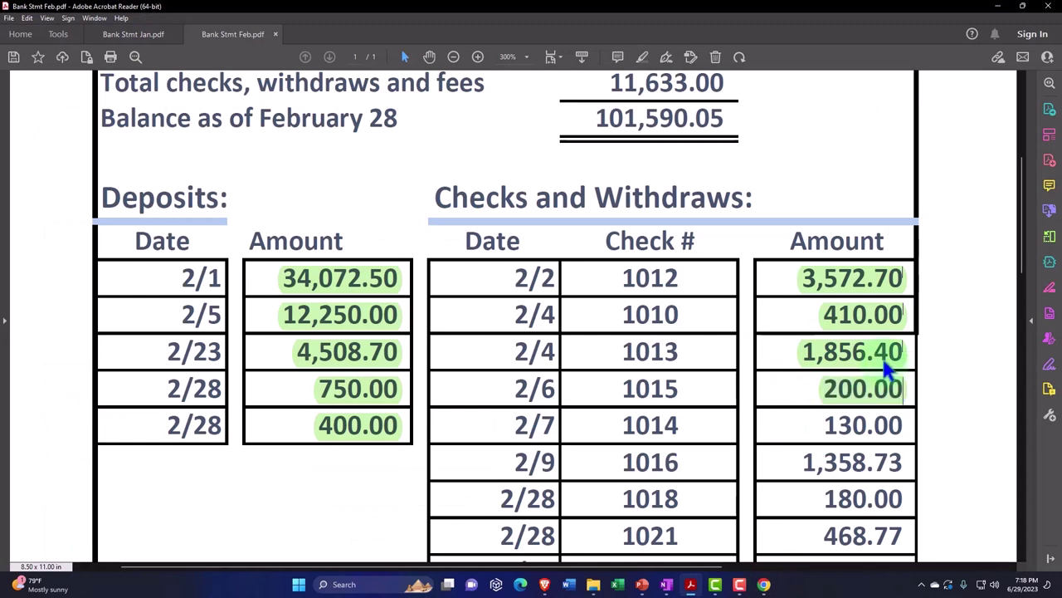
left_click_drag(822, 426, 901, 422)
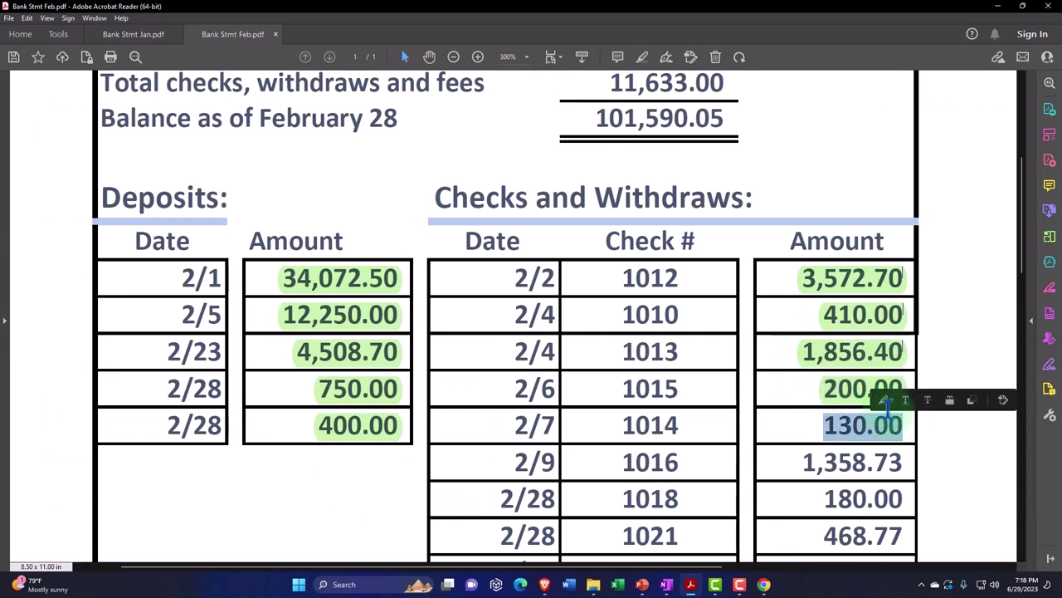
scroll(885, 408, "down", 2)
scroll(880, 402, "down", 1)
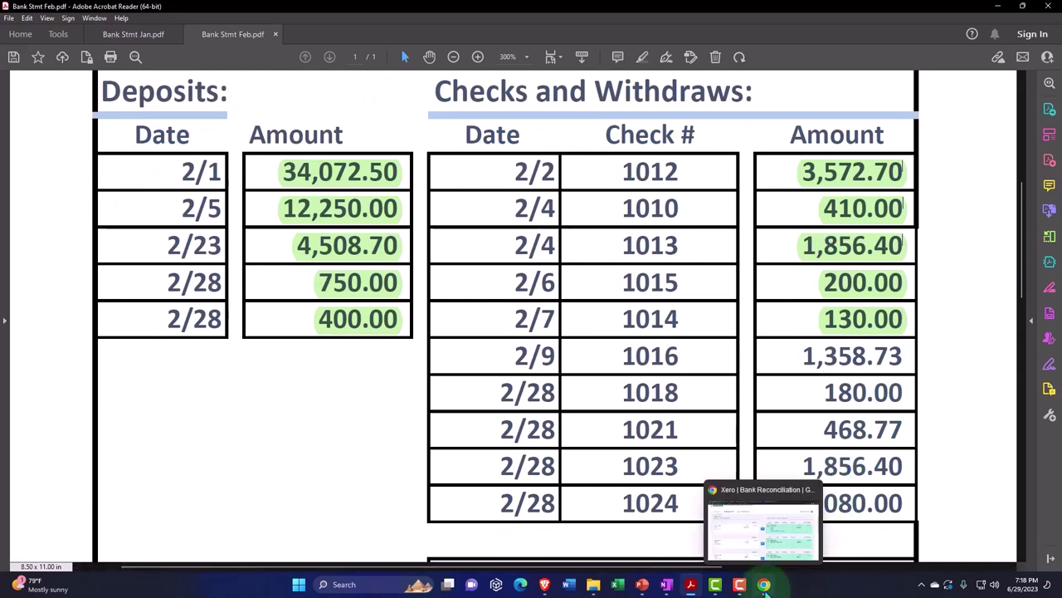
Reconcile check 1016 of 1,358.73 with the Chase payment in Xero and highlight its amount in the February statement PDF
left_click(755, 539)
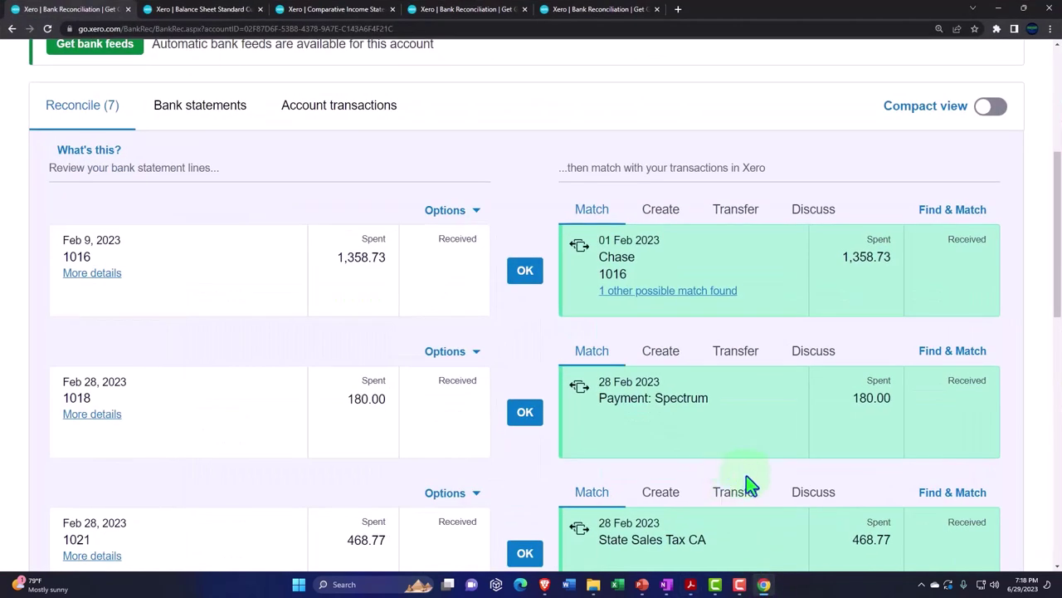
left_click(526, 274)
key("alt+Tab")
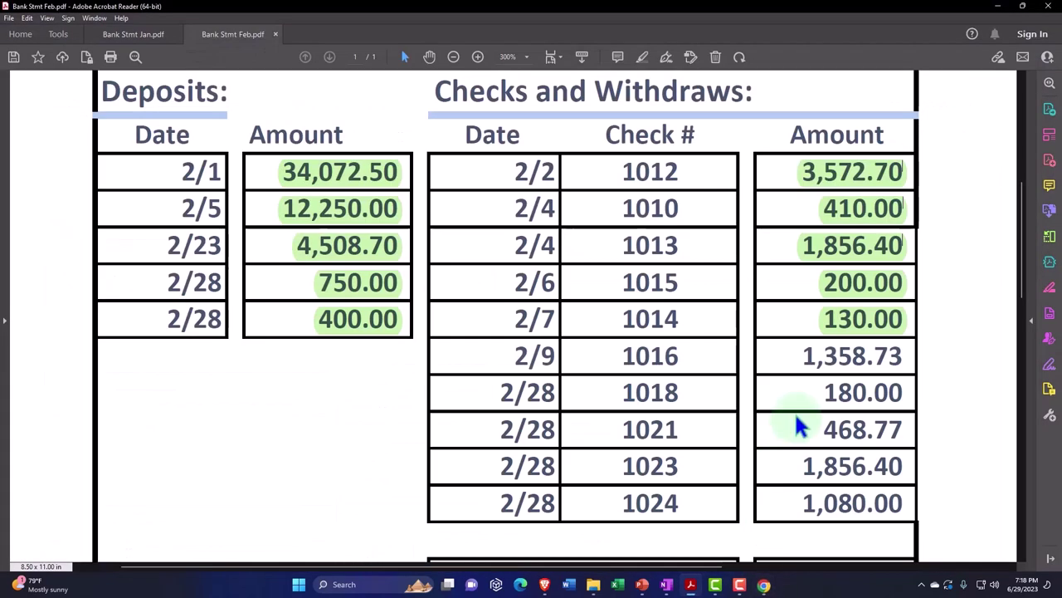
left_click_drag(796, 357, 907, 329)
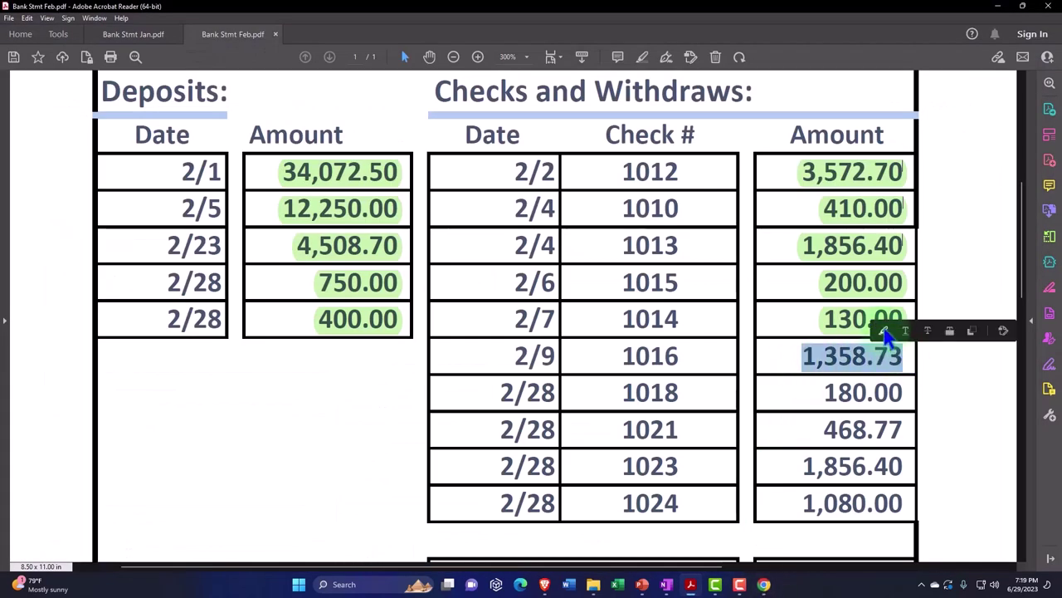
scroll(865, 373, "down", 1)
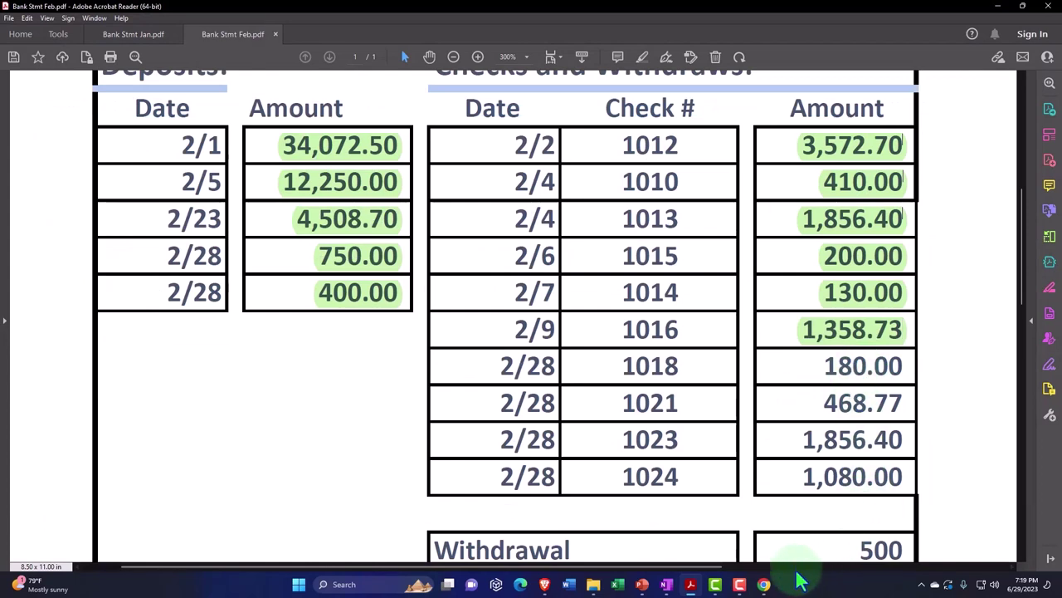
Back in Xero, reconcile check 1018 of 180.00 with the Spectrum payment and check 1021 of 468.77 with State Sales Tax CA
left_click(764, 585)
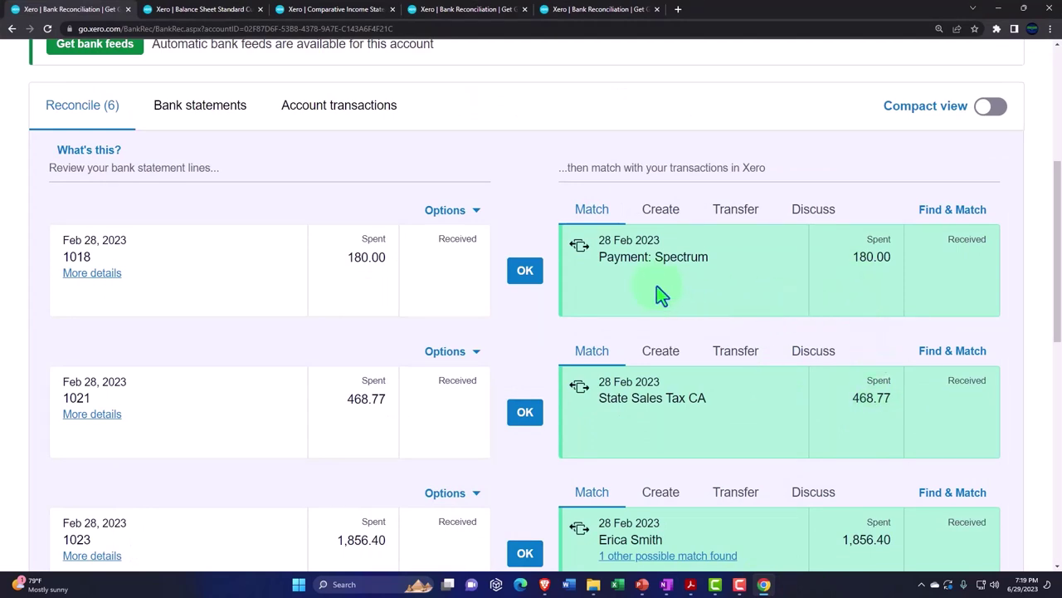
left_click(526, 271)
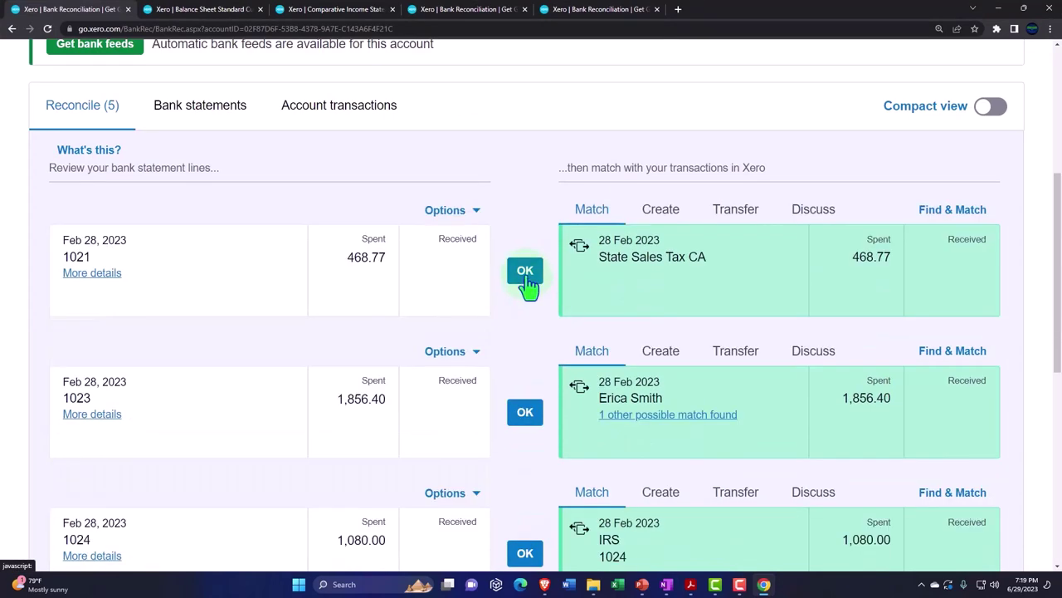
left_click(525, 272)
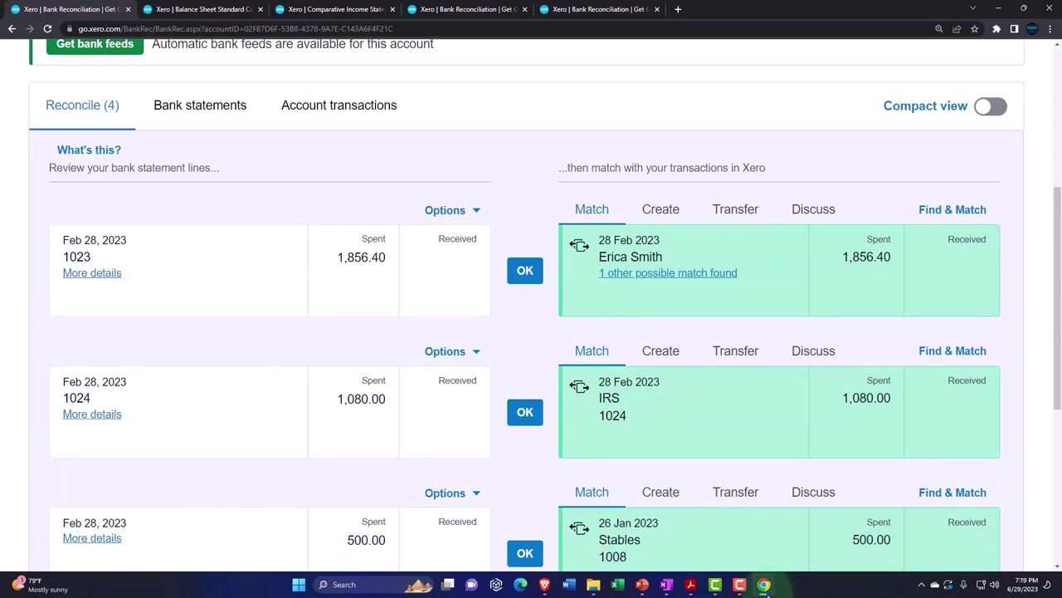
Return to the February statement PDF and highlight the 180.00 and 468.77 amounts of checks 1018 and 1021
left_click(763, 584)
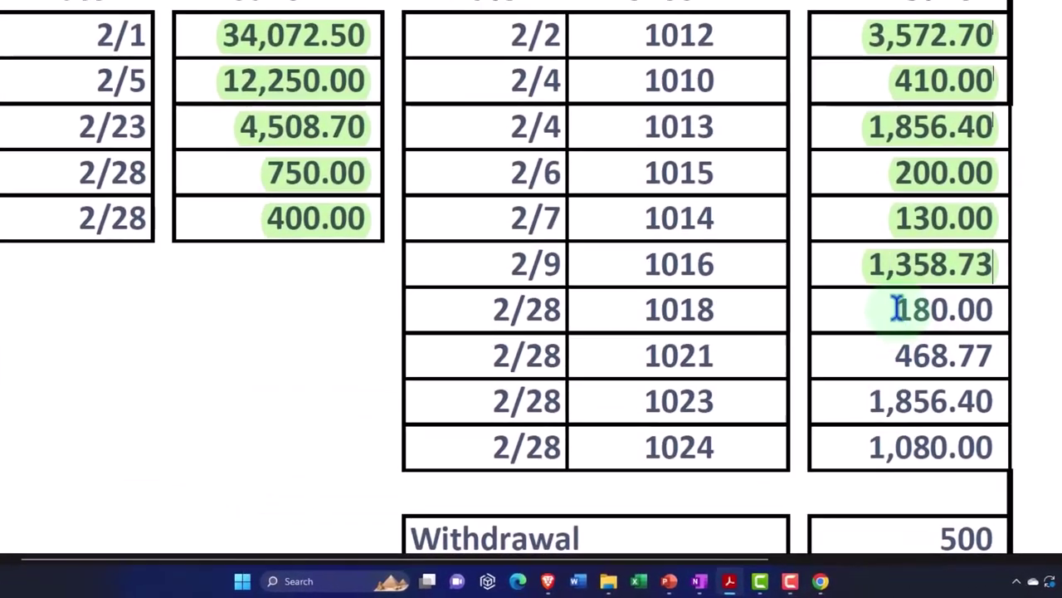
left_click_drag(853, 344, 938, 344)
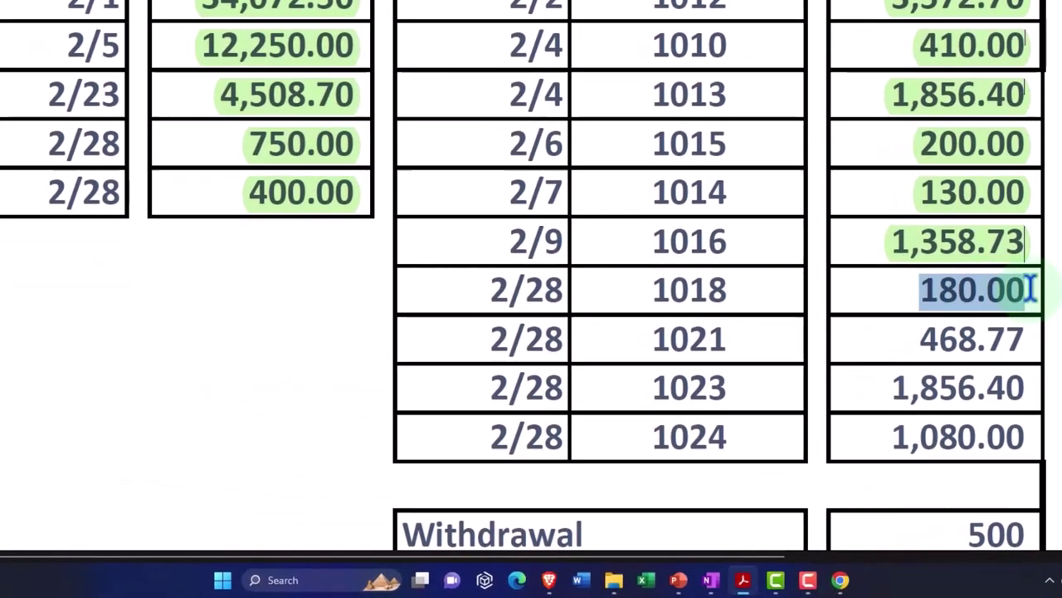
left_click(916, 322)
scroll(1004, 261, "down", 1)
left_click_drag(921, 302, 1036, 304)
left_click(1004, 267)
scroll(995, 269, "down", 2)
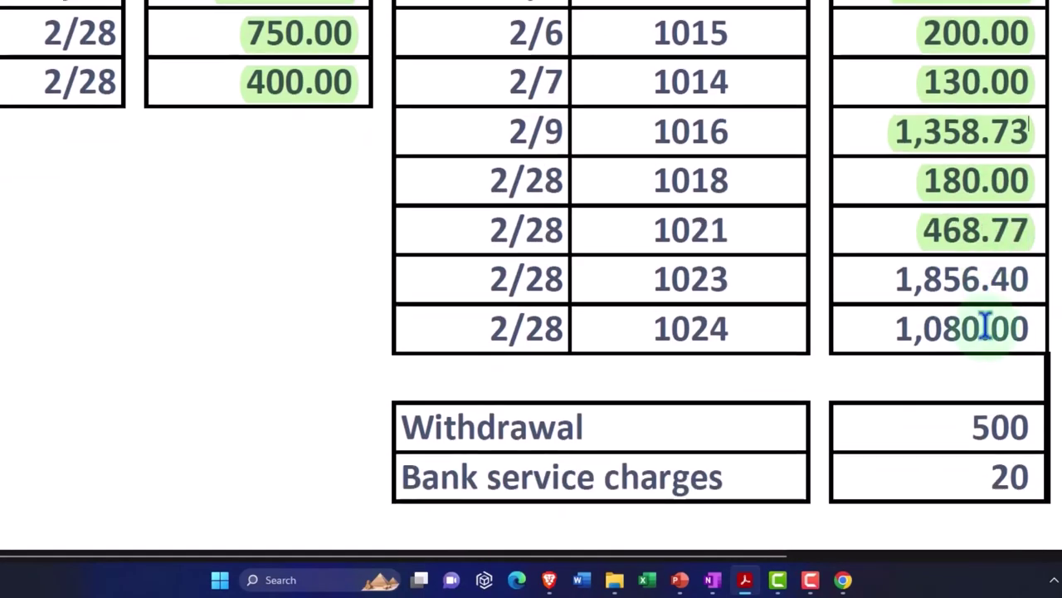
scroll(984, 328, "down", 1)
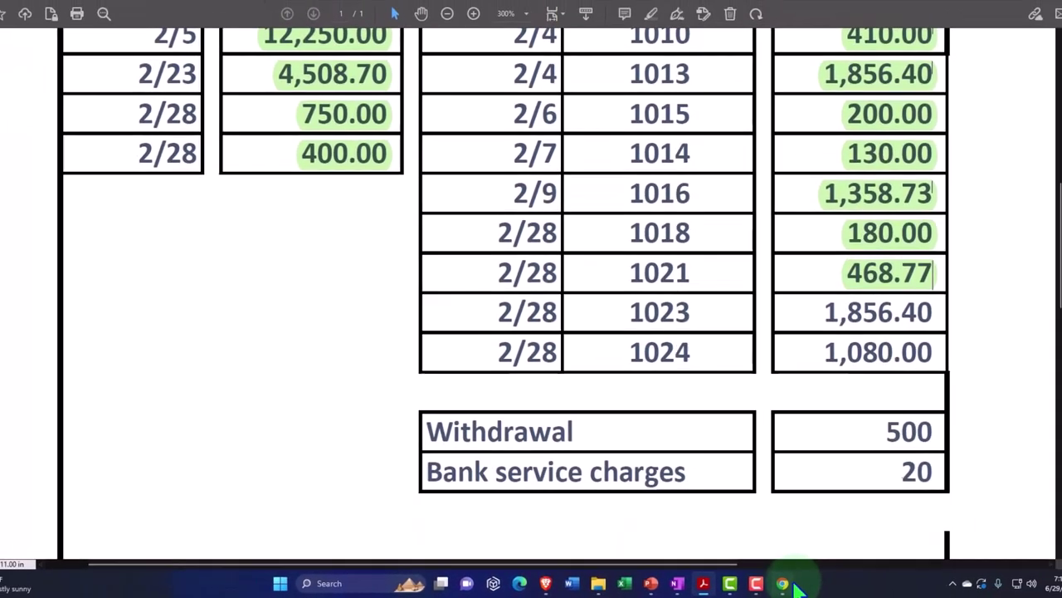
Reconcile check 1023 of 1,856.40 with the 28 Feb payment in Xero and highlight its amount in Bank Stmt Feb.pdf
left_click(843, 580)
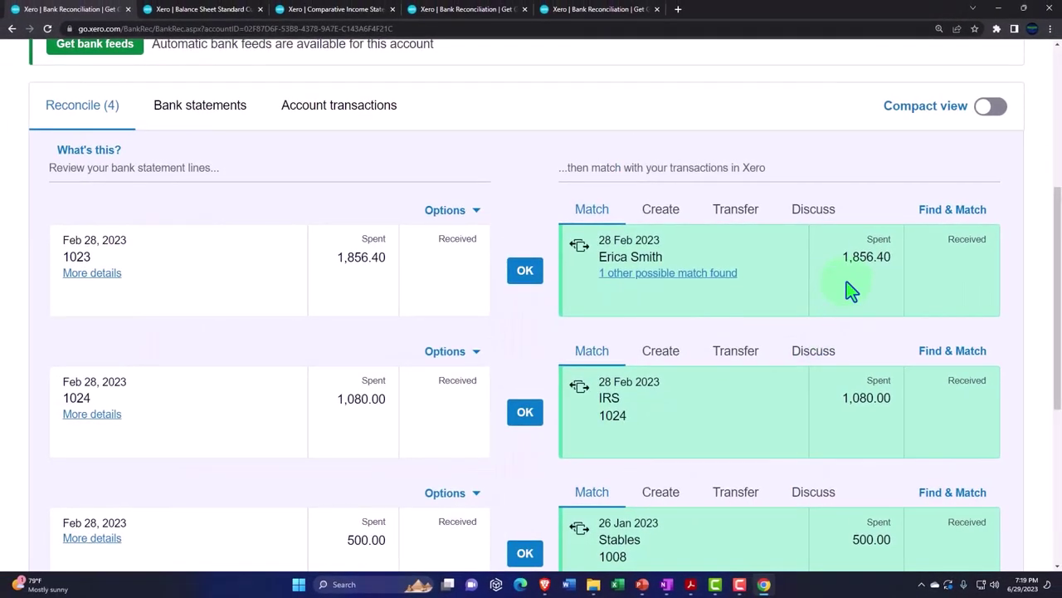
left_click(525, 270)
left_click(690, 584)
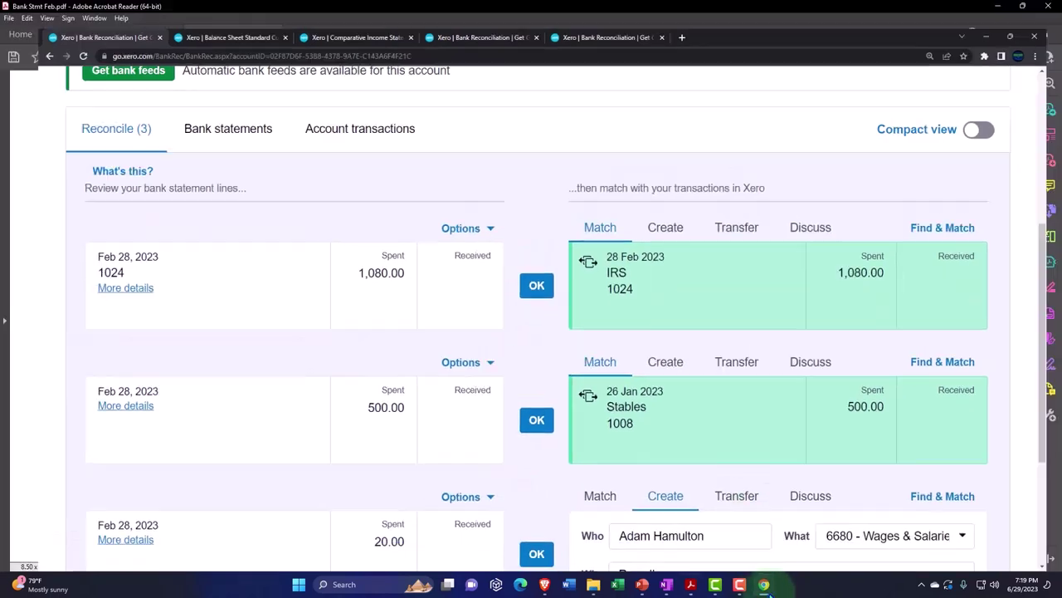
left_click_drag(809, 332, 903, 333)
left_click(815, 335)
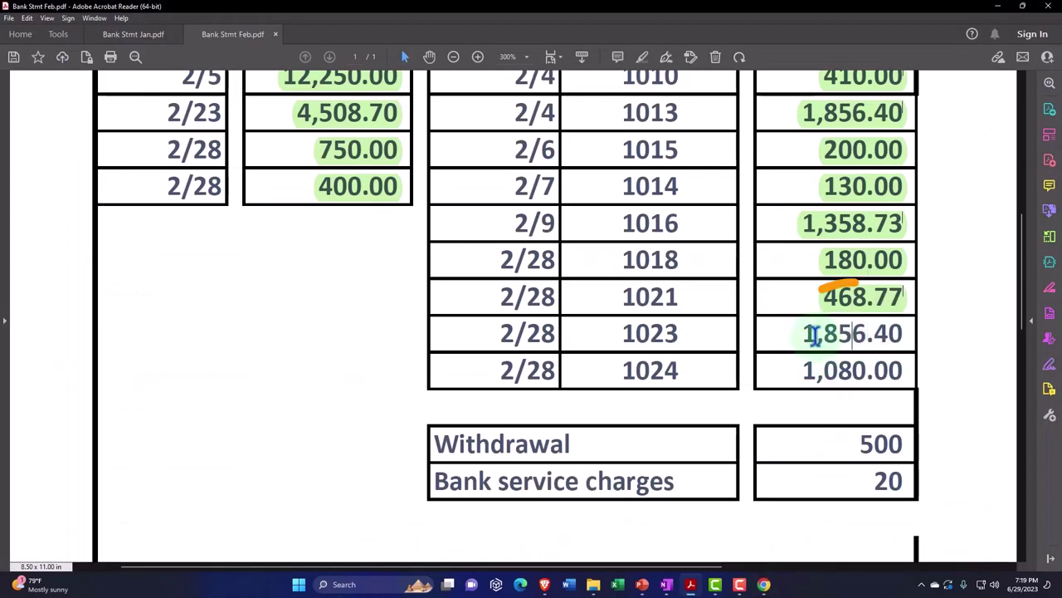
left_click_drag(805, 332, 885, 334)
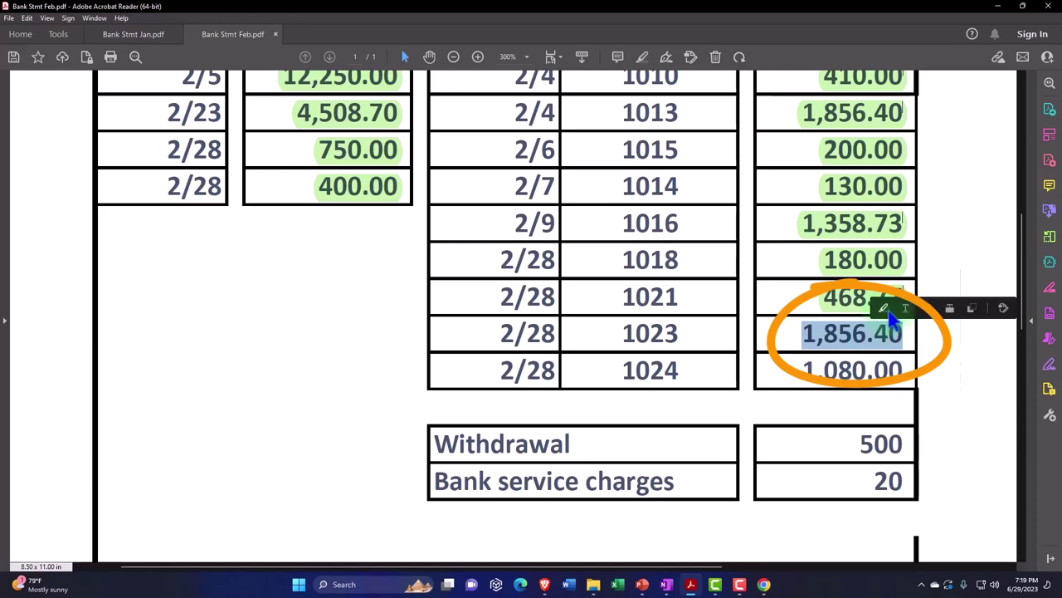
left_click(881, 325)
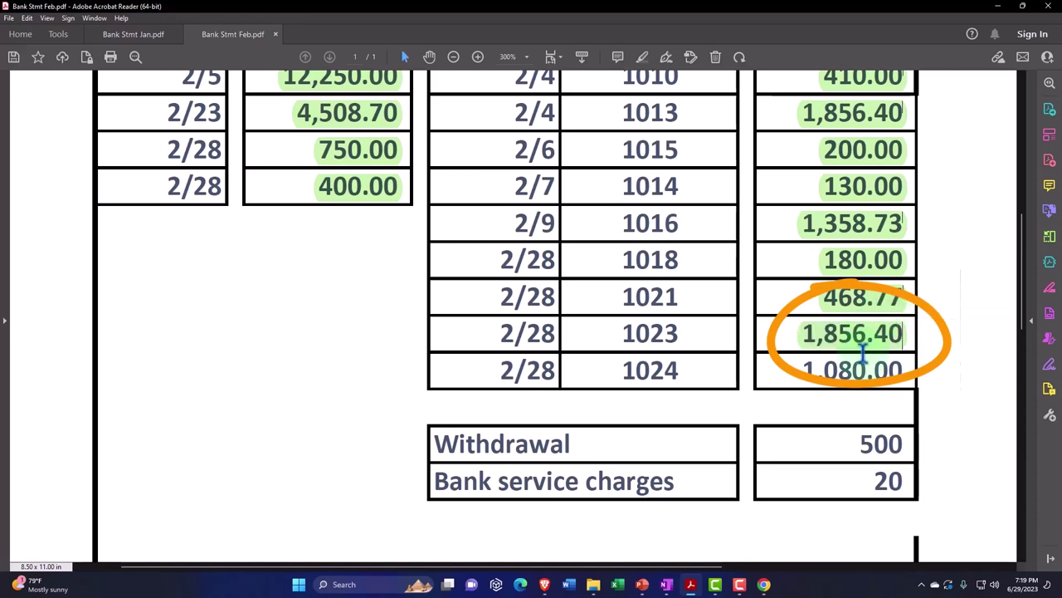
Reconcile check 1024 of 1,080.00 with the IRS payment in Xero and highlight its amount in the statement PDF
left_click(765, 585)
left_click(765, 586)
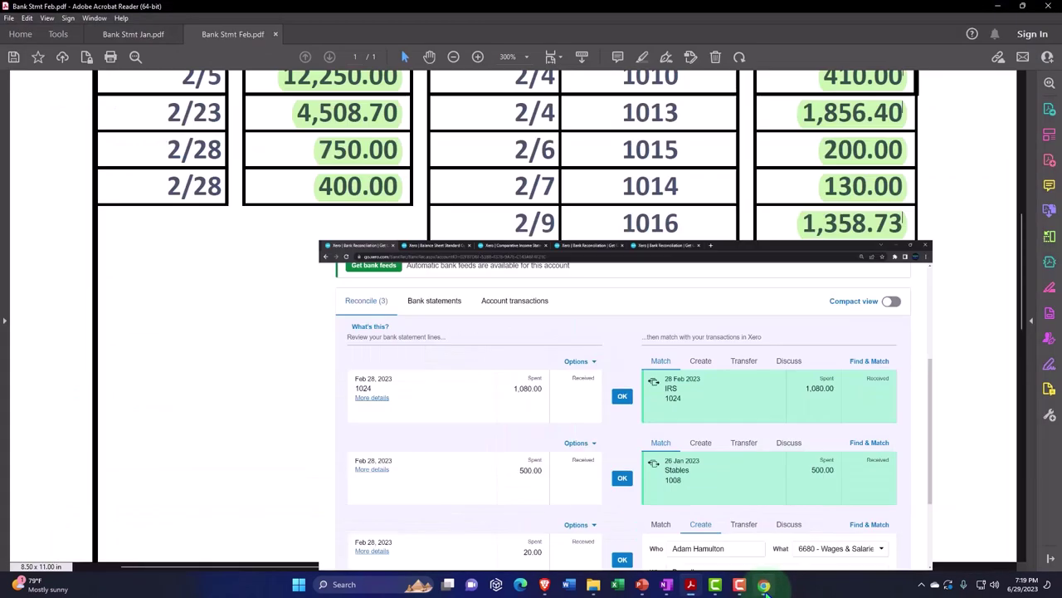
left_click(766, 586)
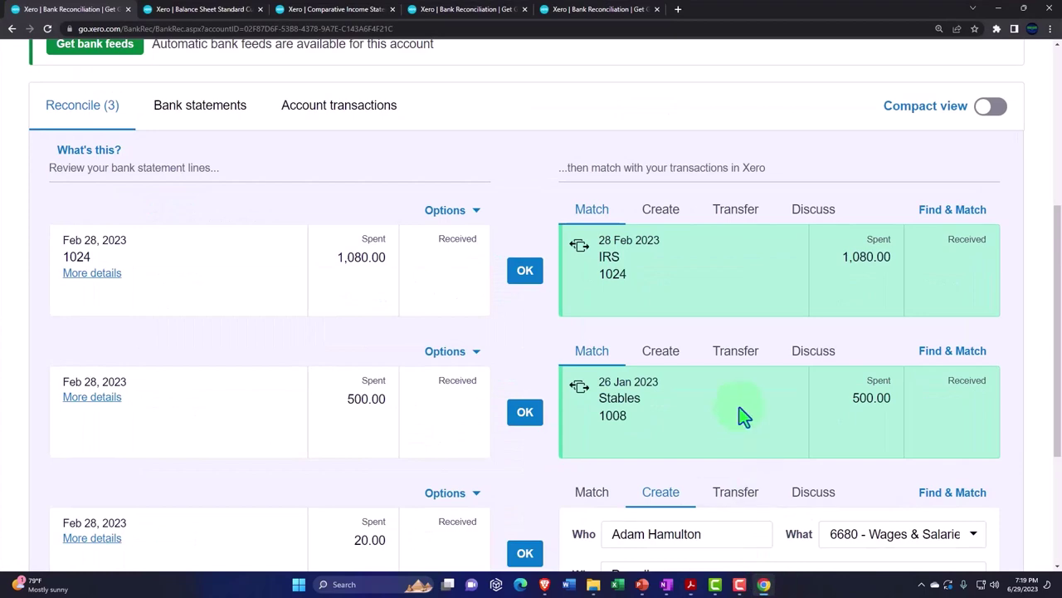
left_click(527, 272)
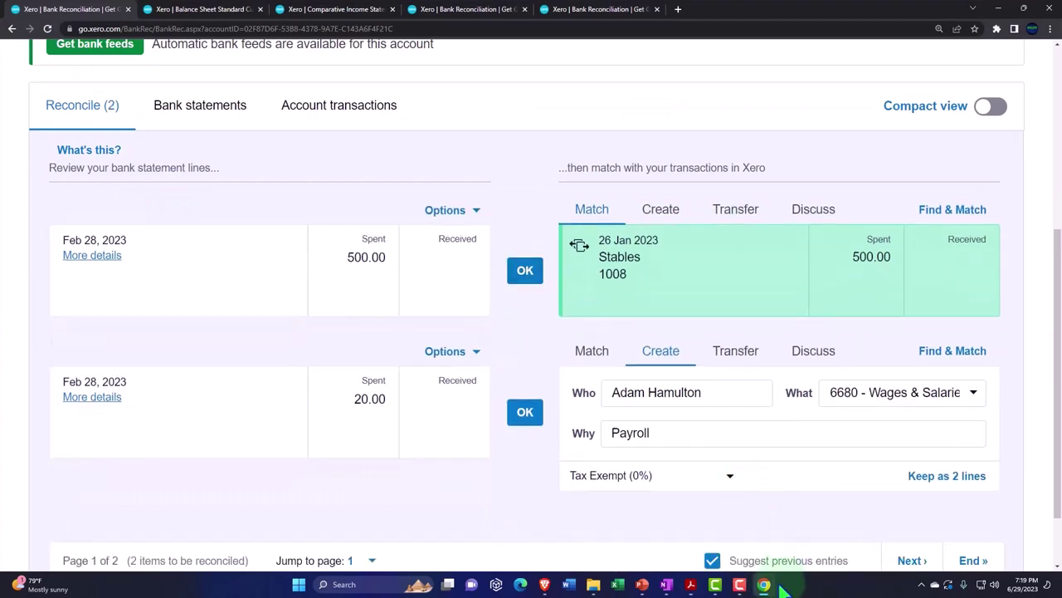
left_click(766, 586)
left_click_drag(803, 370, 902, 375)
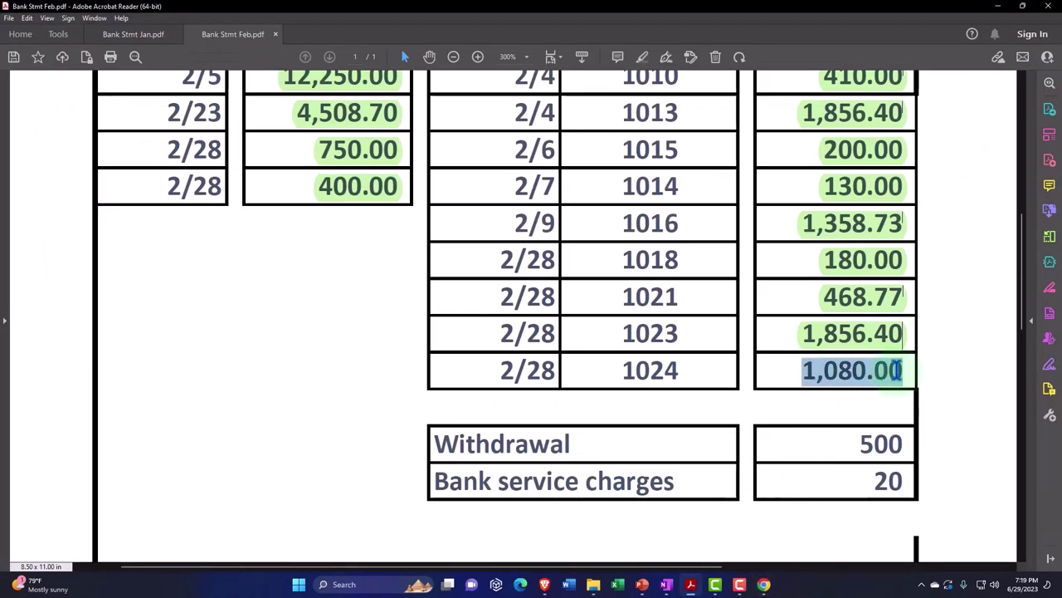
left_click(885, 345)
scroll(838, 405, "down", 1)
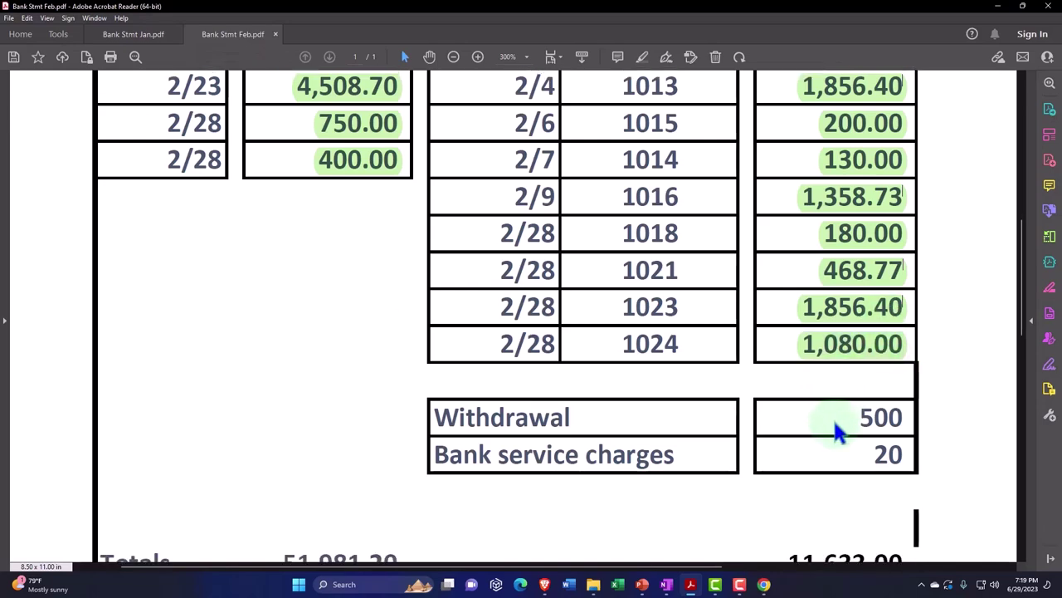
Compare the 500 withdrawal in the statement PDF with Xero's suggested match and set the 500.00 line to create a new transaction instead
left_click(764, 584)
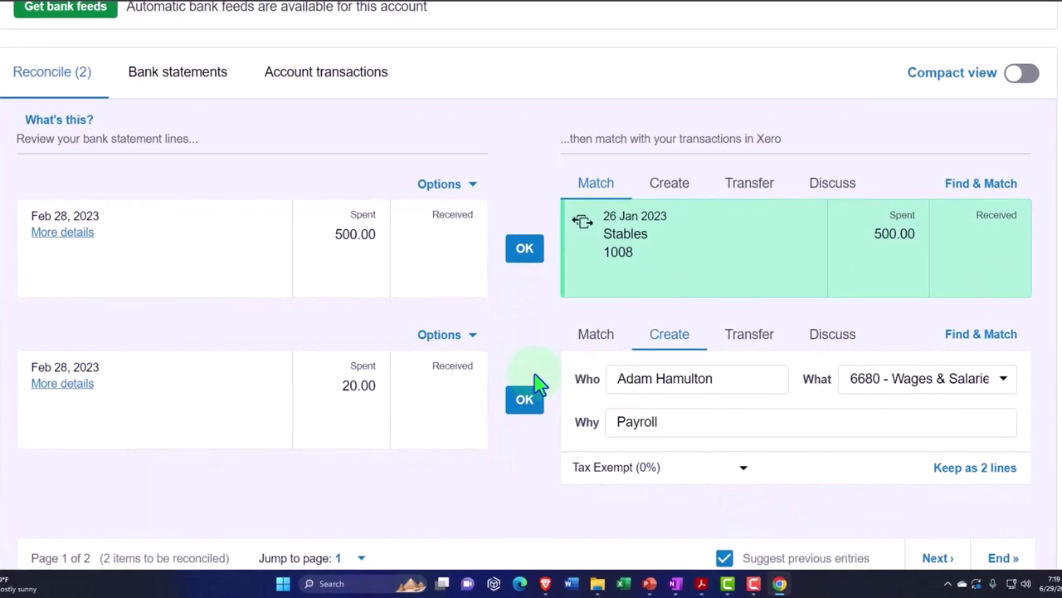
left_click(780, 584)
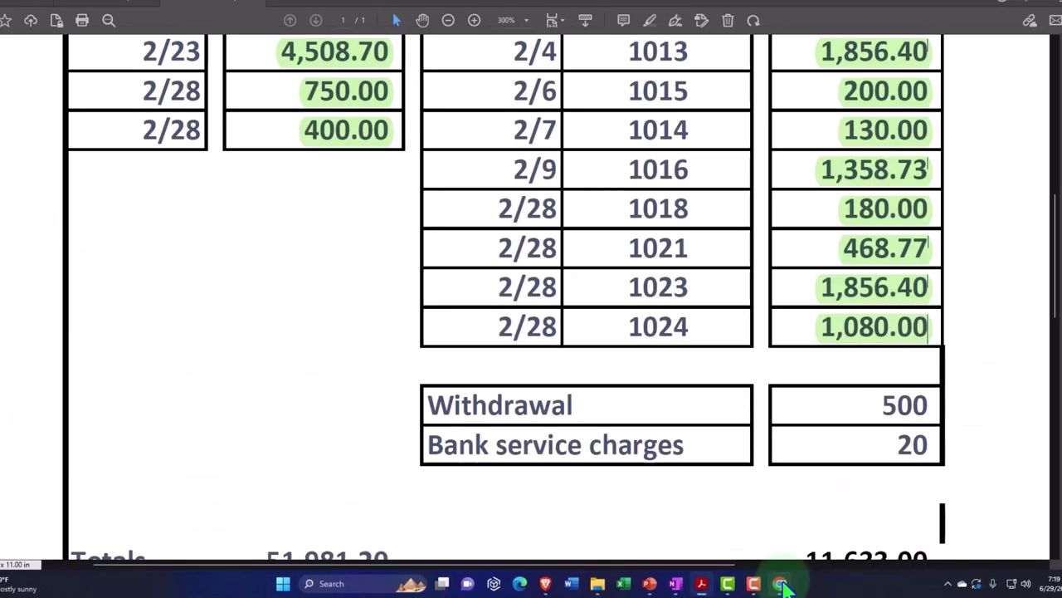
left_click(780, 584)
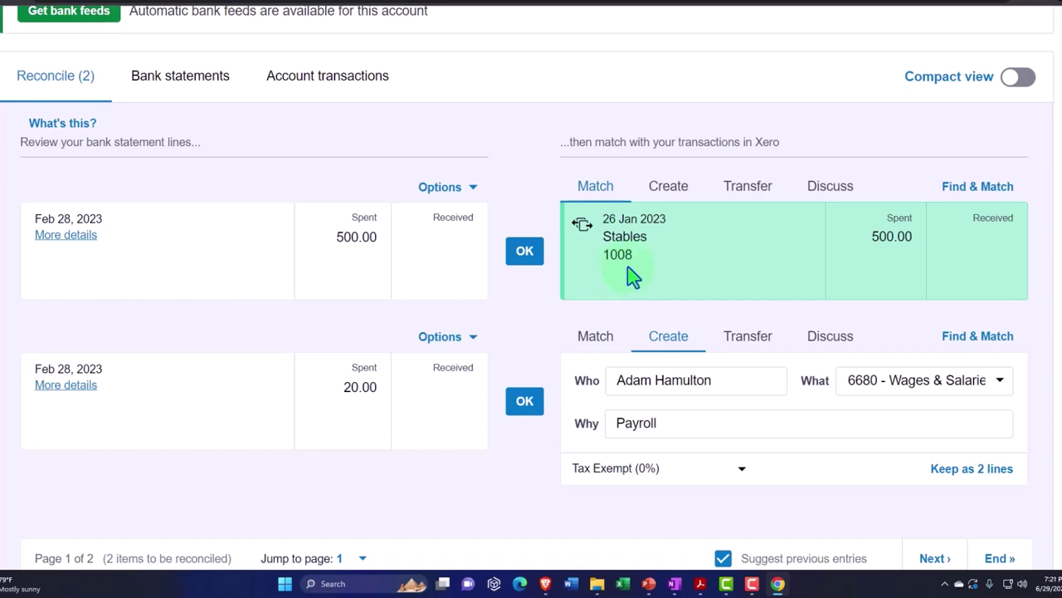
left_click(670, 189)
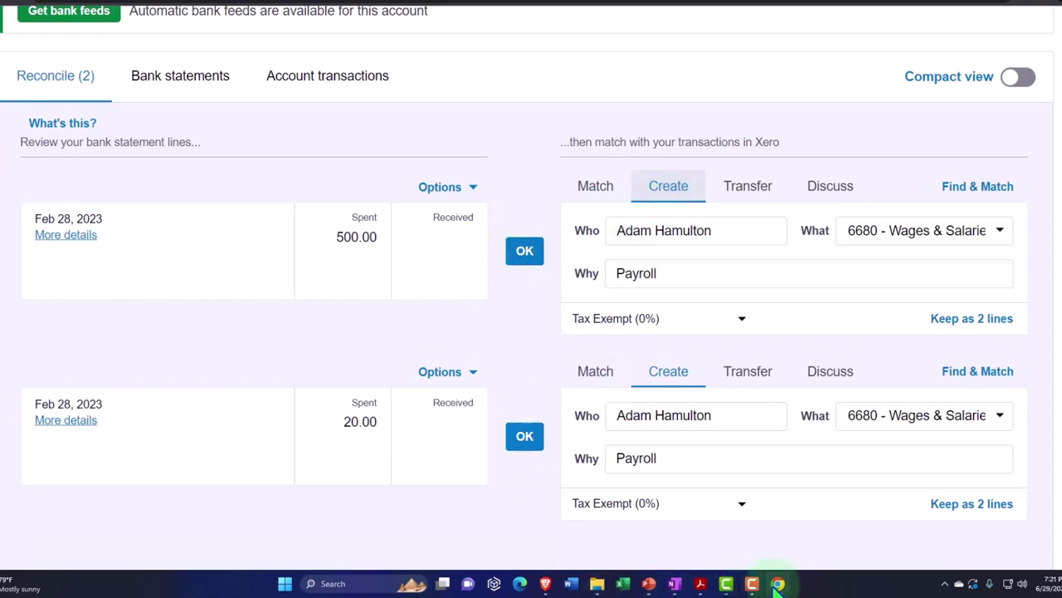
Check the withdrawal in the February statement PDF and set the payee of Xero's 500.00 line to Owner
mouse_move(707, 588)
left_click(755, 548)
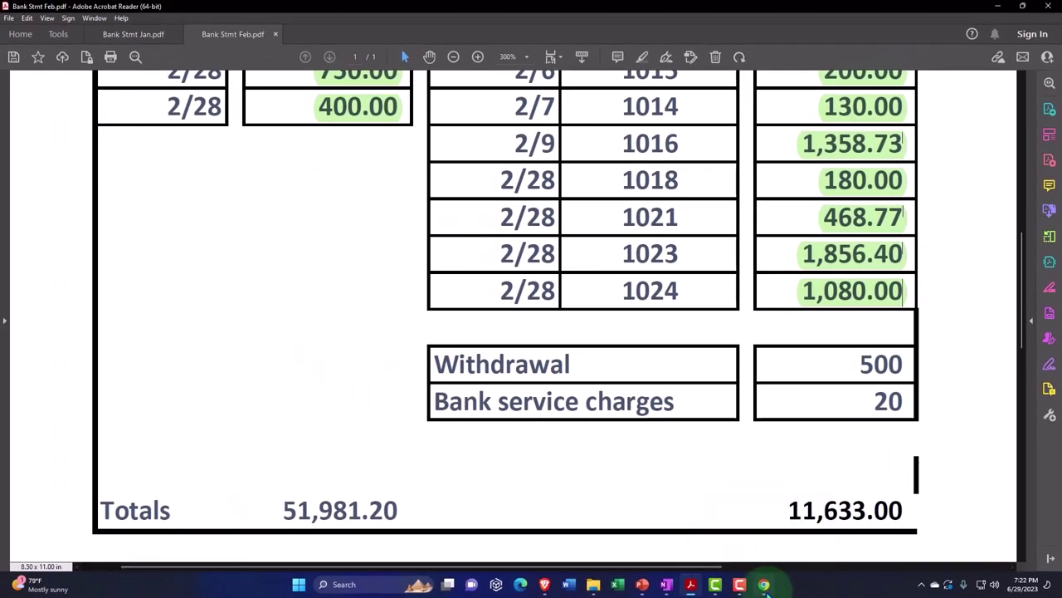
left_click(760, 585)
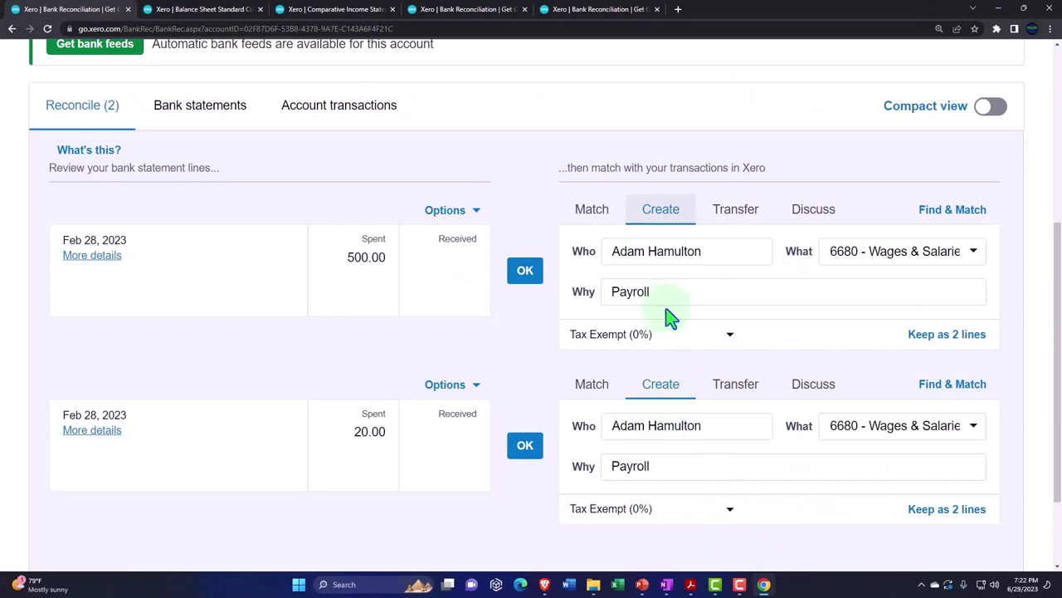
left_click_drag(706, 251, 594, 249)
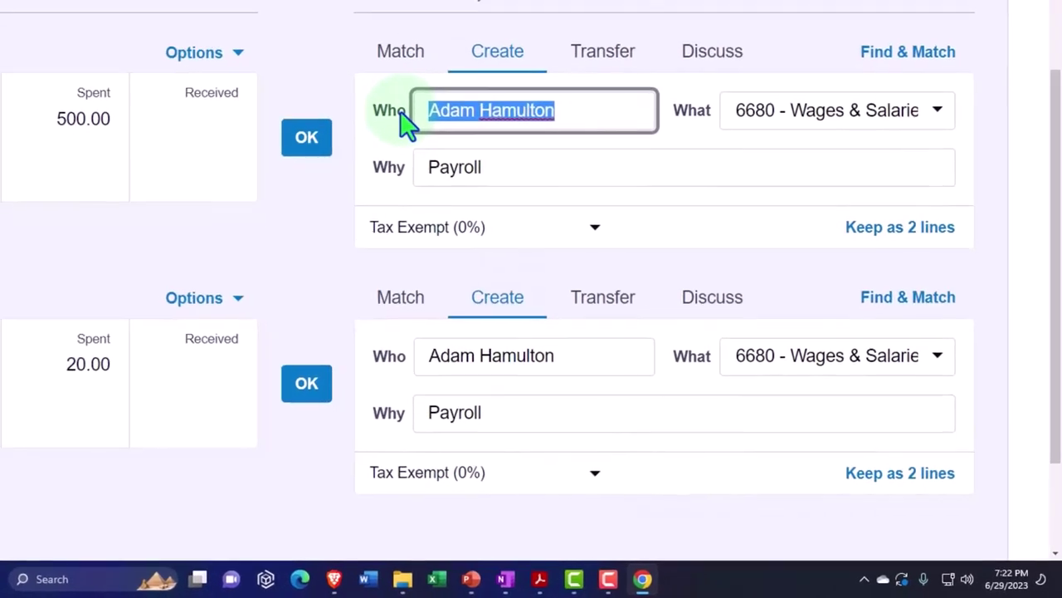
type("Ow")
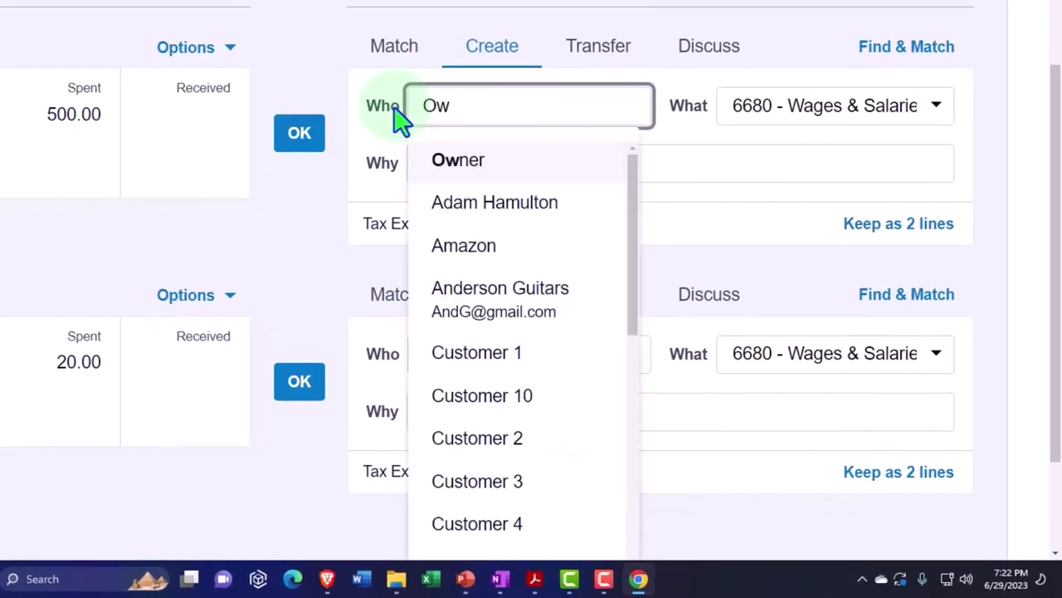
left_click(448, 166)
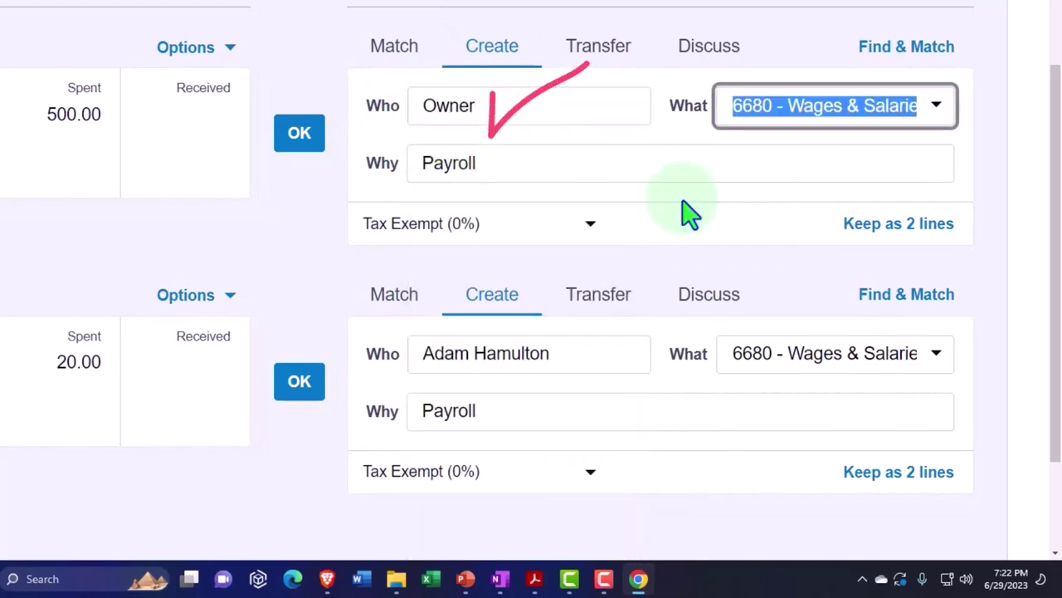
Assign the 500.00 line to the equity account 3120 - Owner's Capital: Owner's Draw
left_click(938, 108)
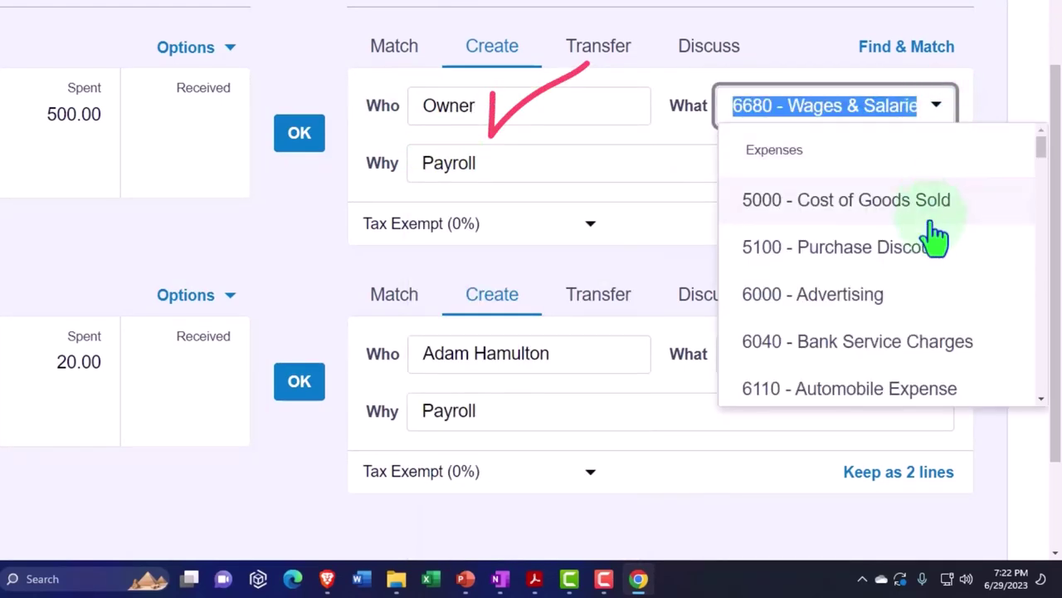
scroll(936, 236, "down", 5)
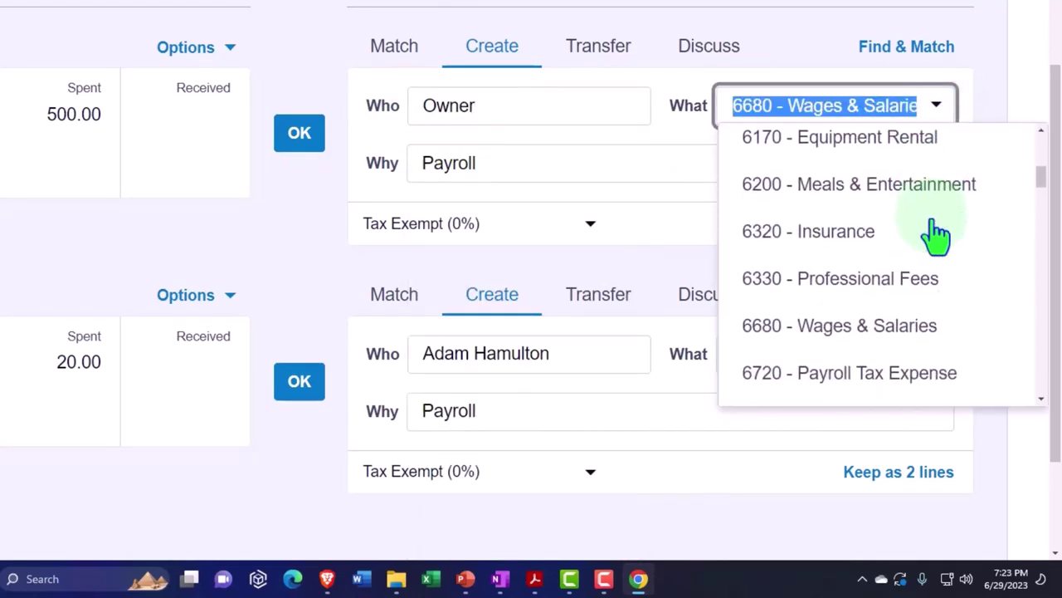
scroll(936, 237, "down", 4)
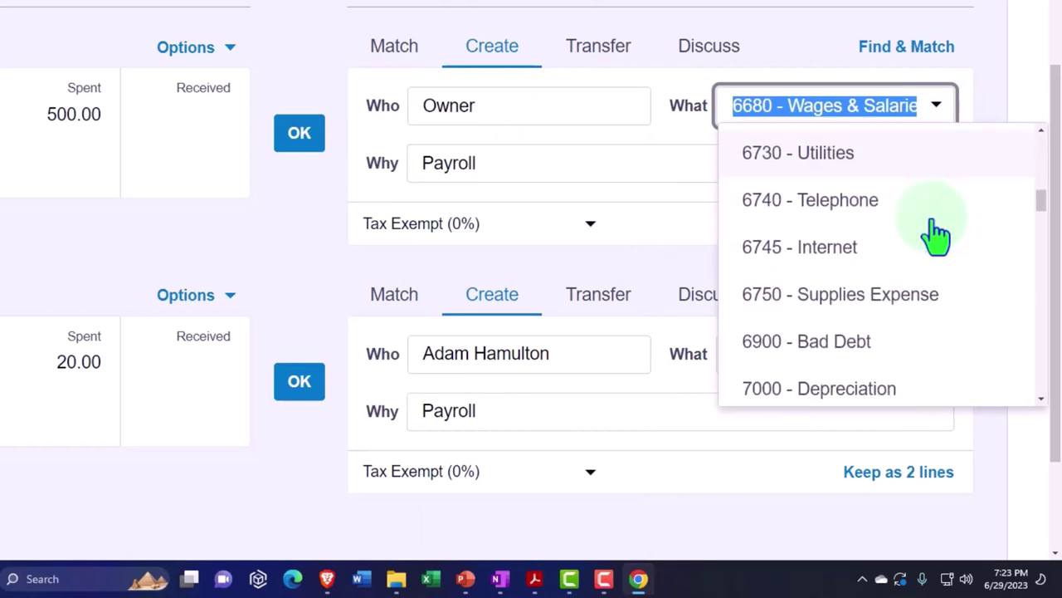
scroll(936, 237, "down", 3)
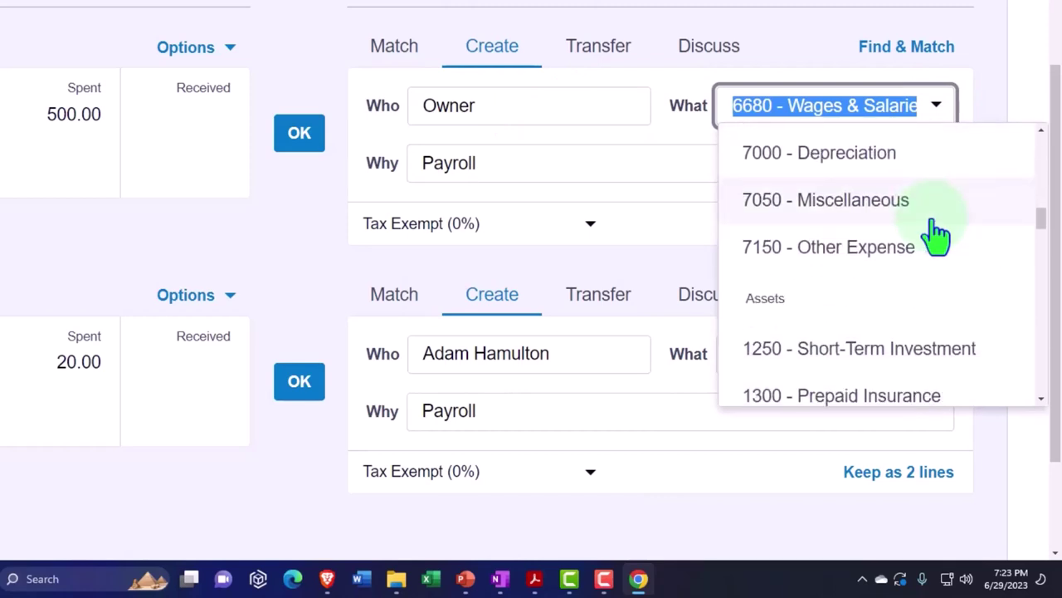
scroll(936, 237, "down", 3)
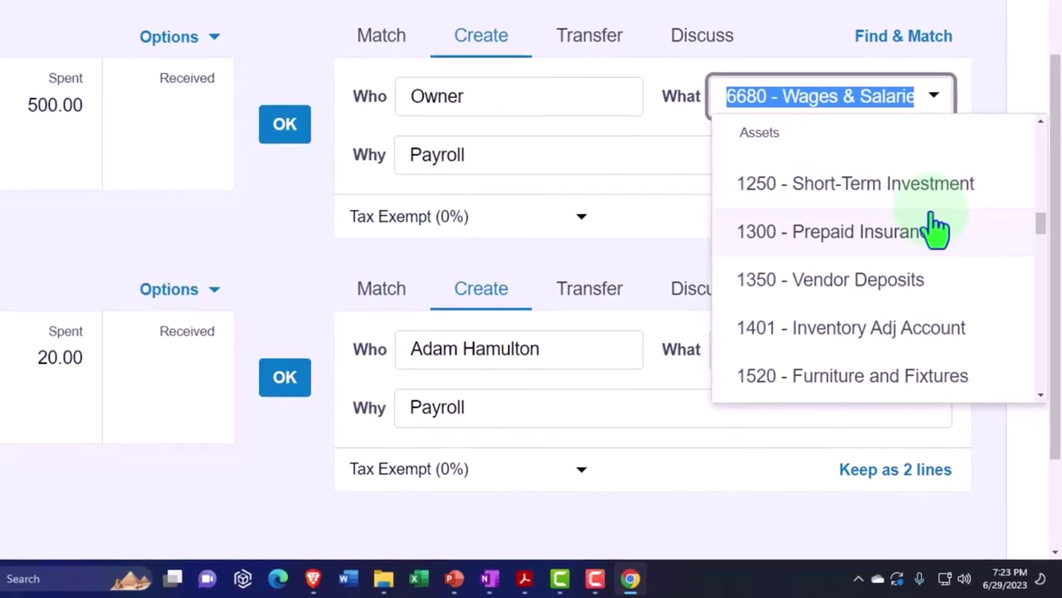
scroll(938, 236, "down", 2)
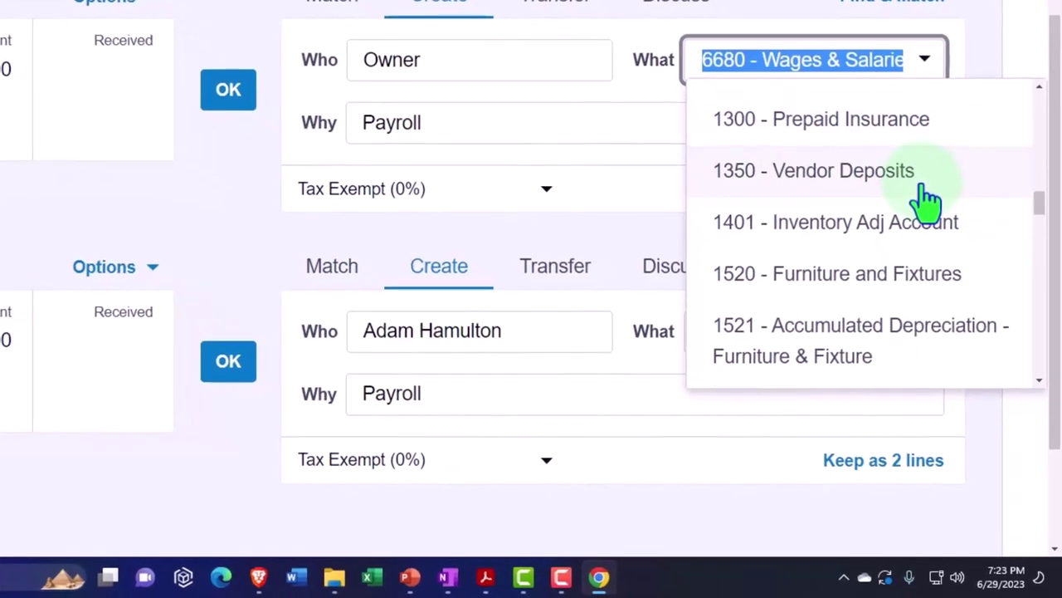
scroll(927, 199, "down", 5)
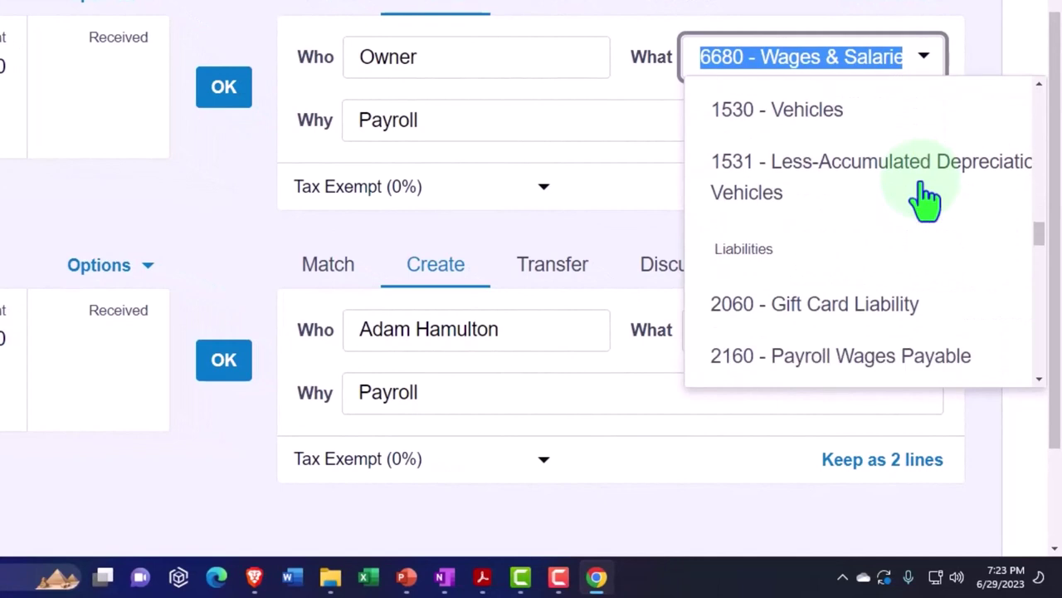
scroll(928, 199, "down", 7)
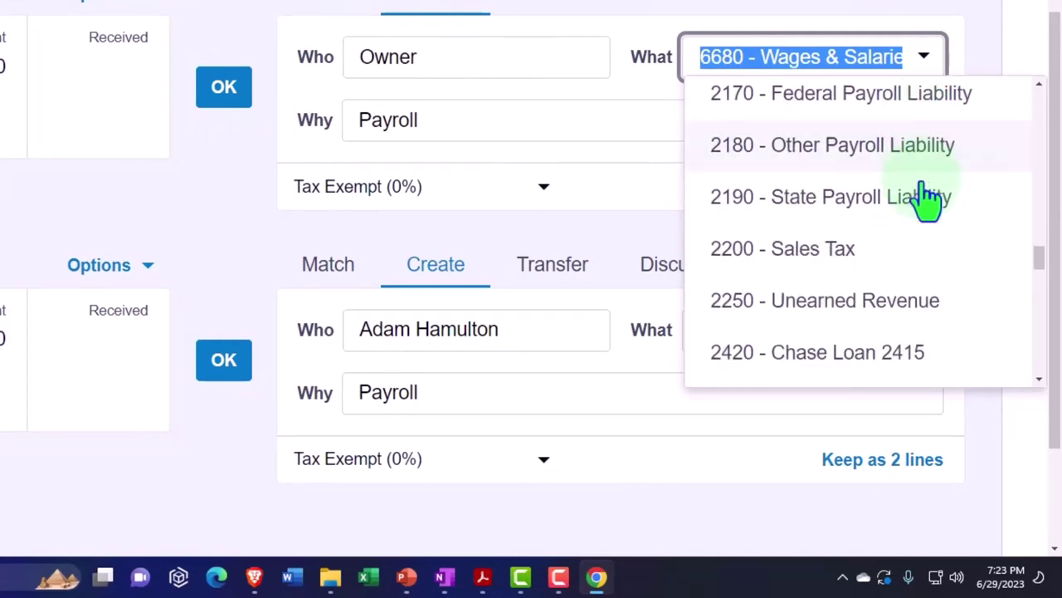
scroll(928, 199, "down", 4)
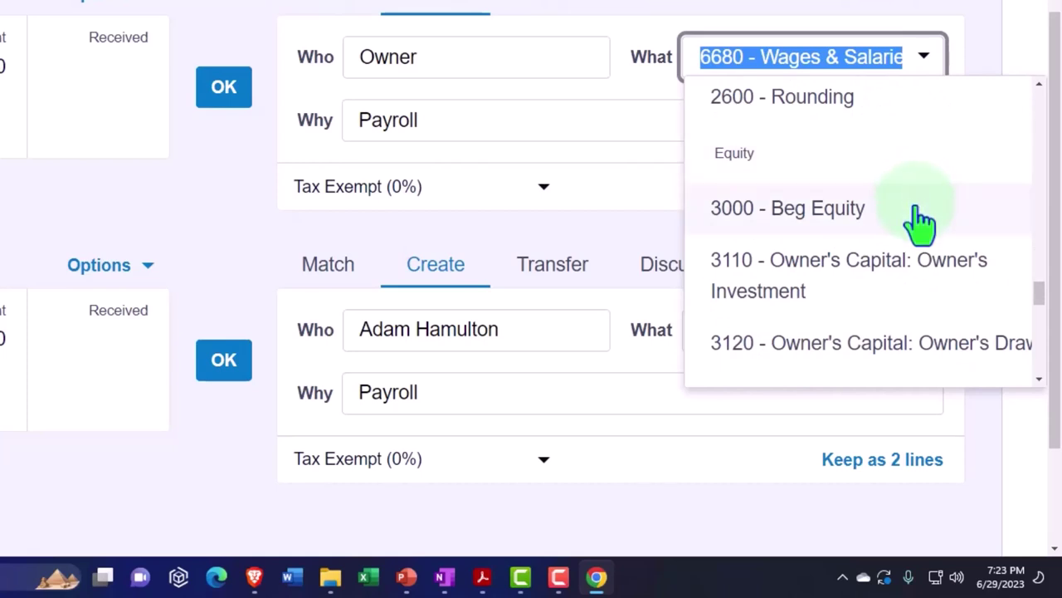
scroll(921, 220, "down", 1)
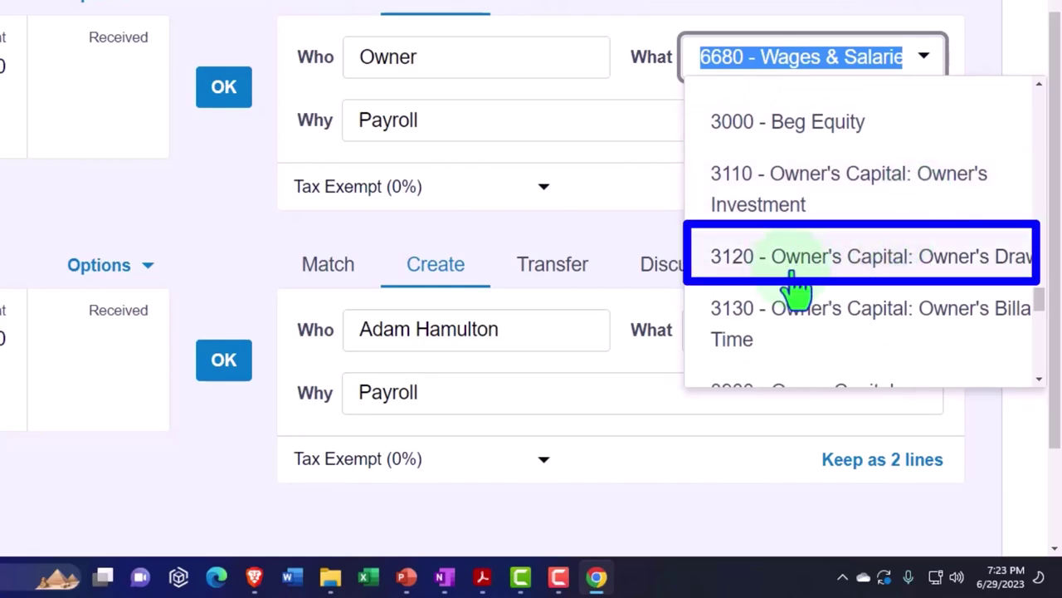
left_click(877, 257)
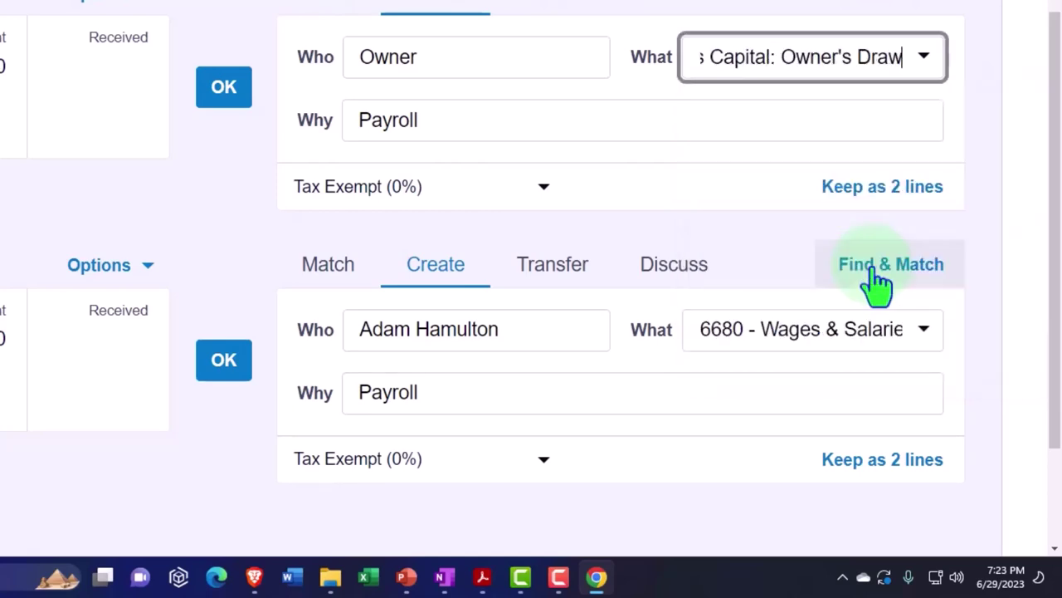
Enter Draw as the reason for the 500.00 payment and open its detailed line items
key("Tab")
type("F")
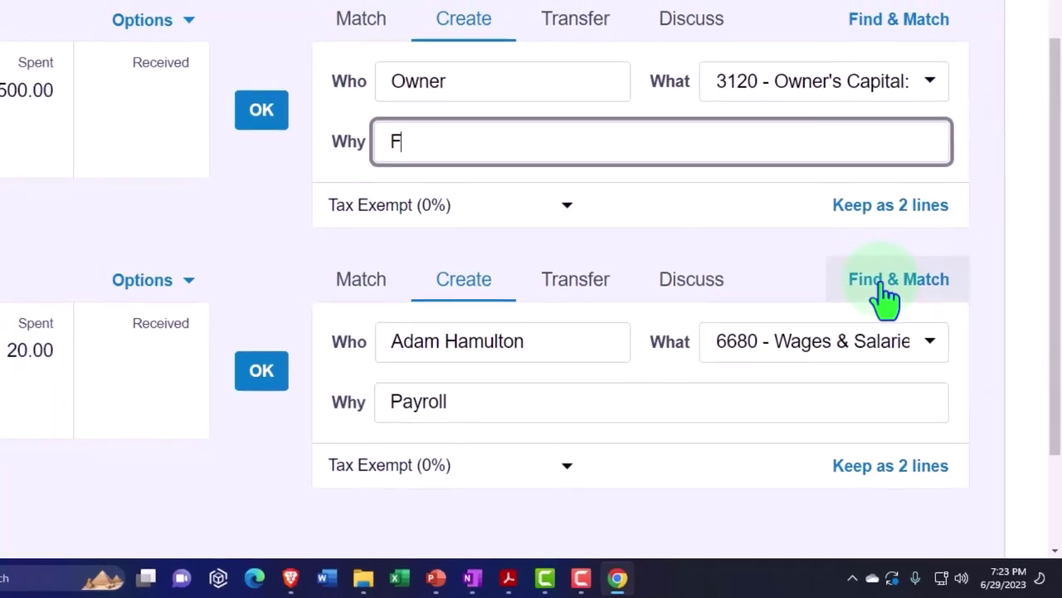
key("BackSpace")
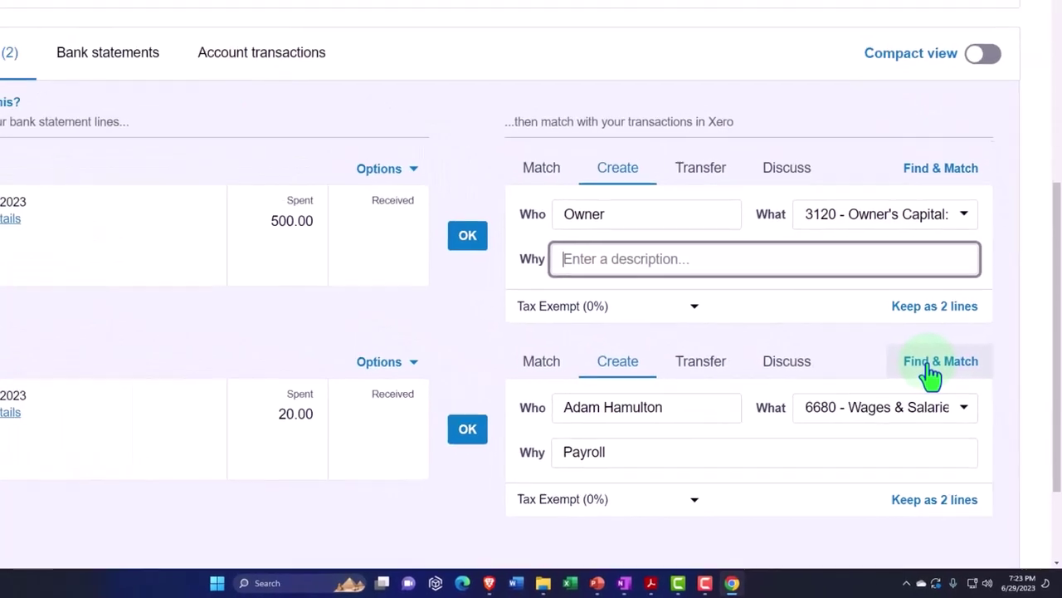
type("Draw")
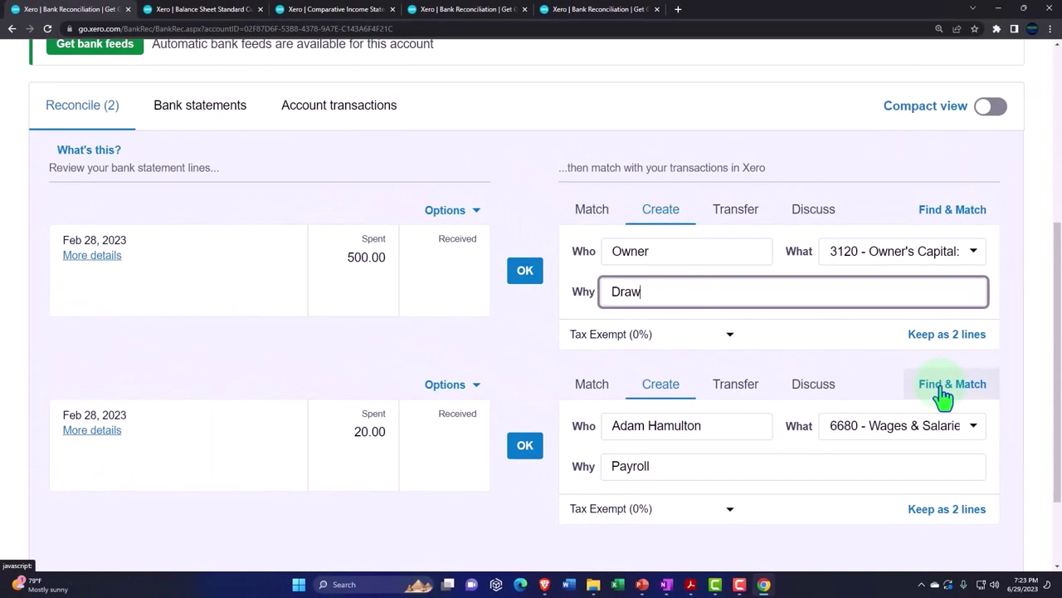
key("Tab")
key("Tab")
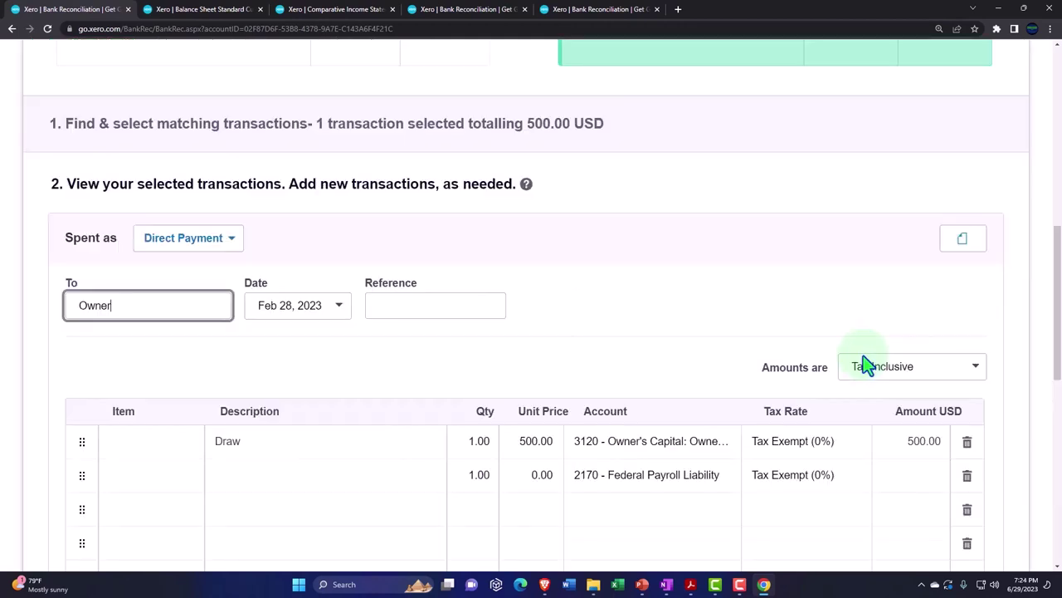
Delete the 2170 - Federal Payroll Liability line from the Owner payment and save the transaction
left_click(47, 286)
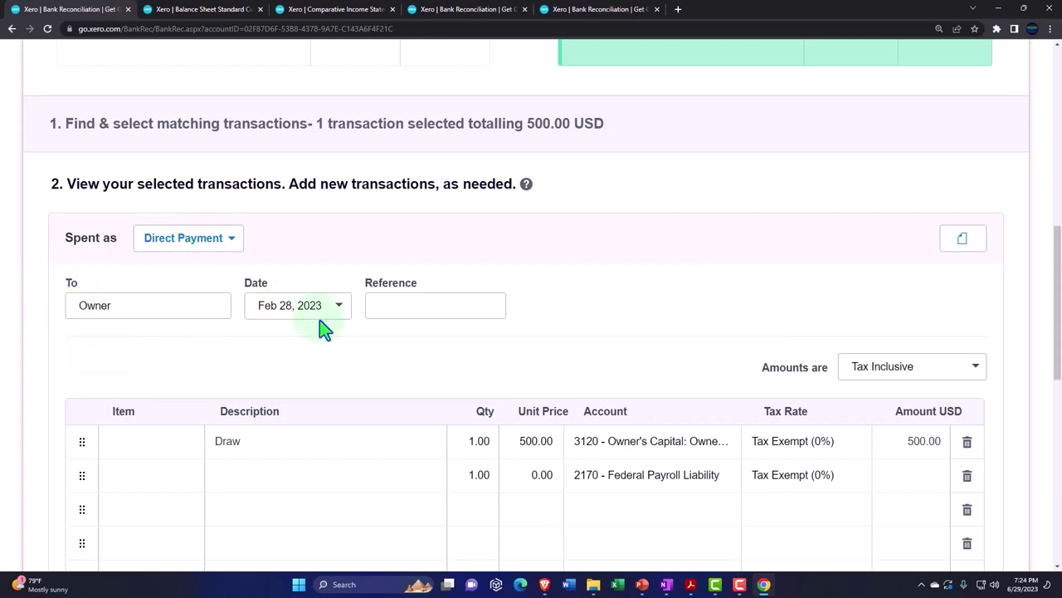
scroll(324, 329, "down", 2)
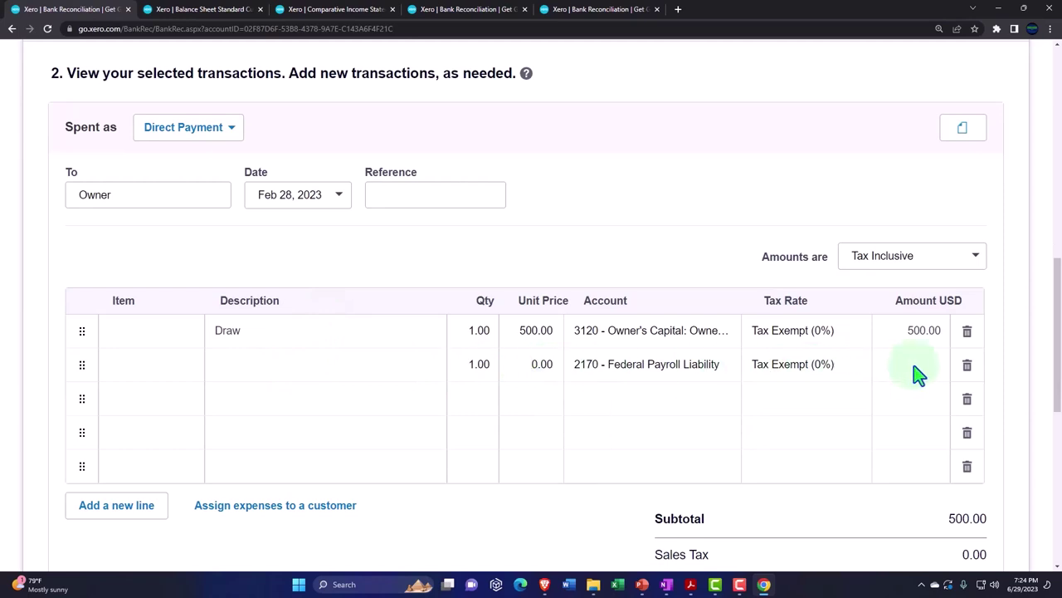
left_click(967, 366)
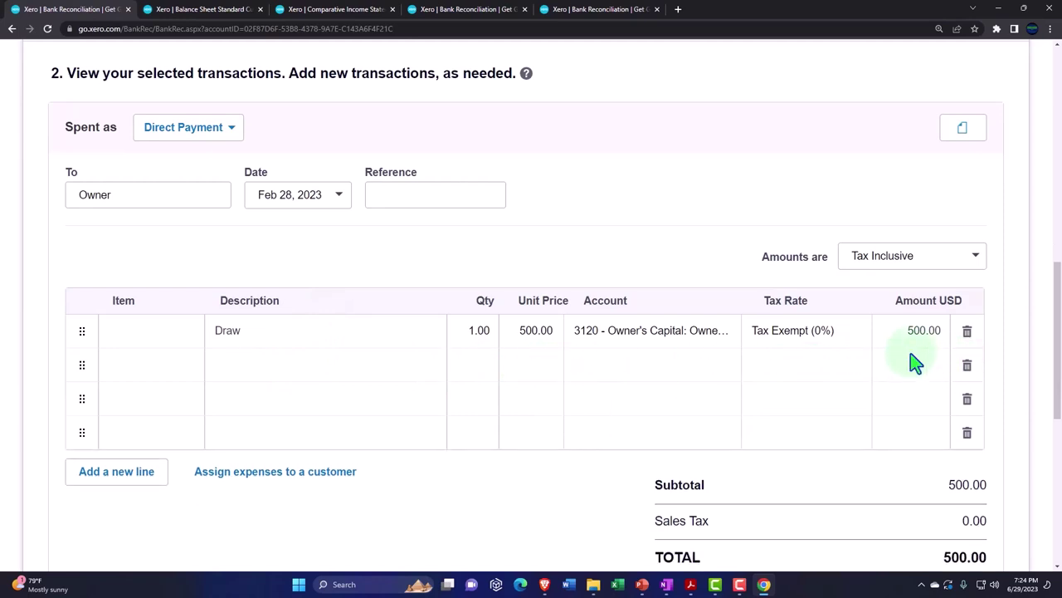
scroll(430, 351, "down", 3)
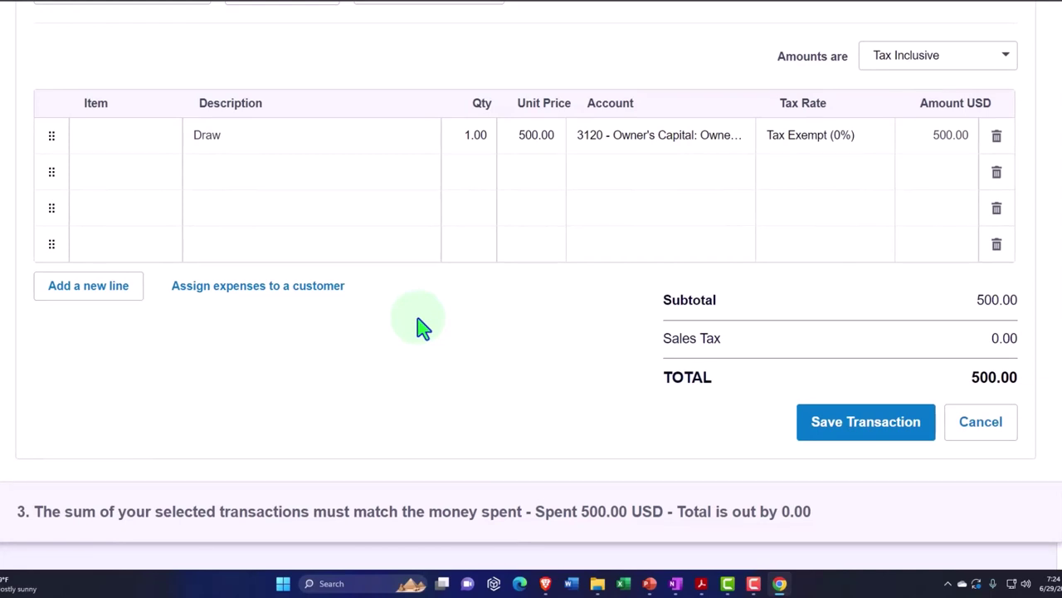
left_click(852, 422)
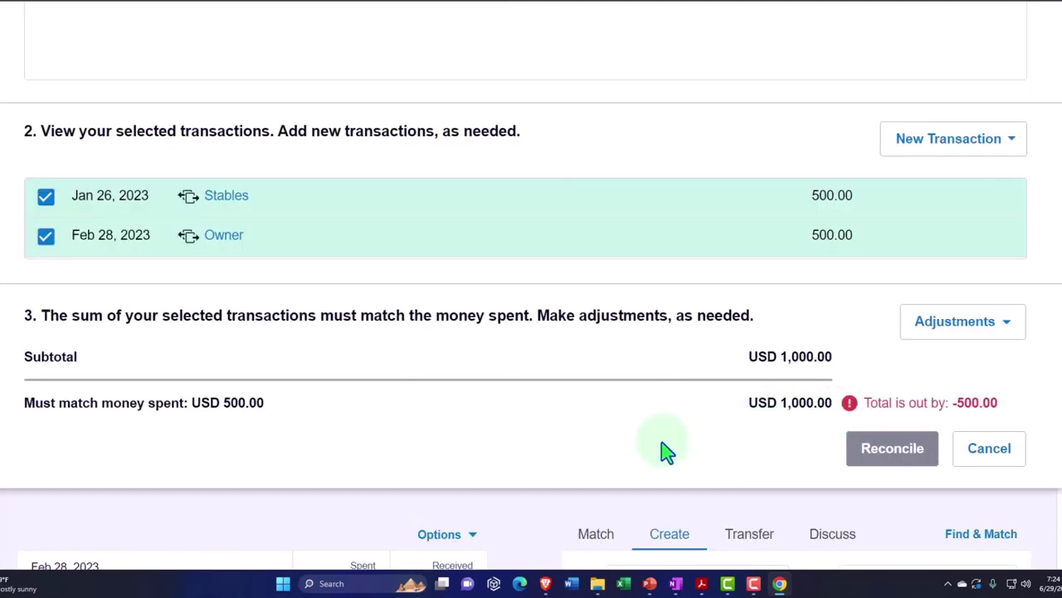
Deselect the Jan 26, 2023 Stables payment and reconcile the 500.00 line with the Feb 28, 2023 Owner payment
scroll(664, 450, "up", 1)
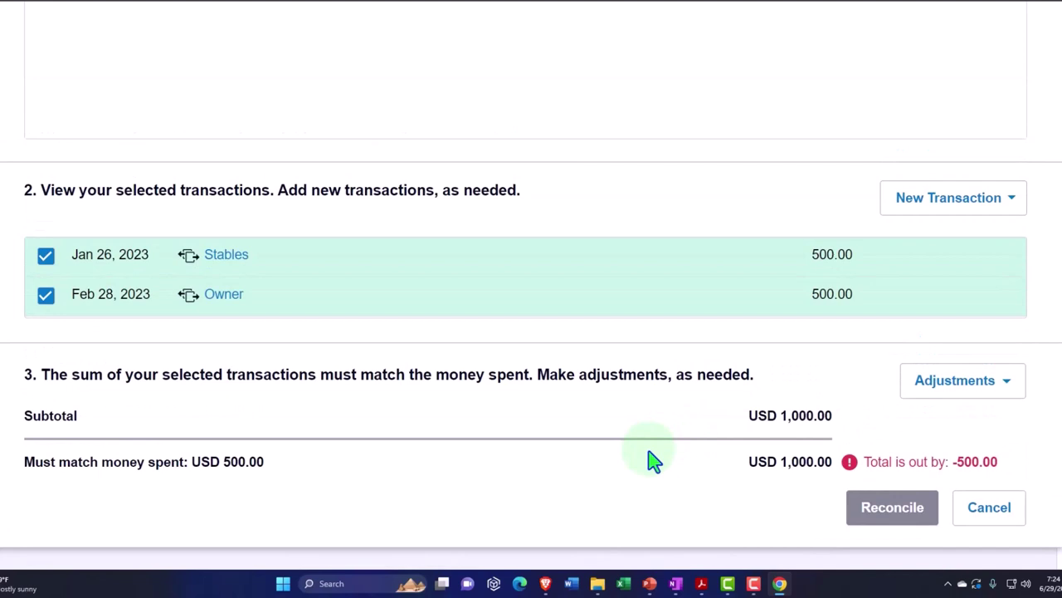
scroll(654, 463, "up", 1)
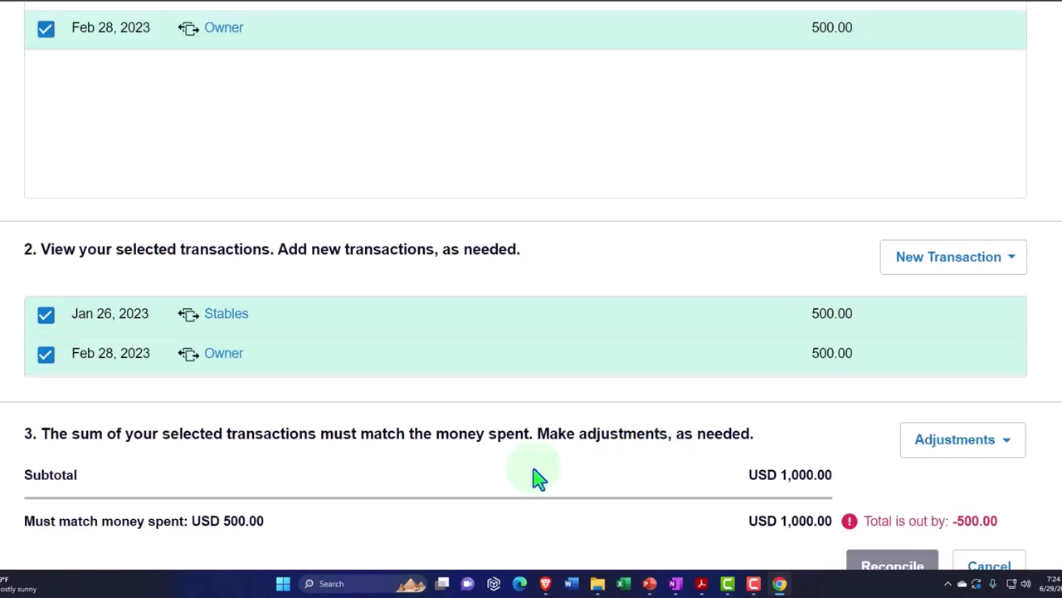
left_click(45, 317)
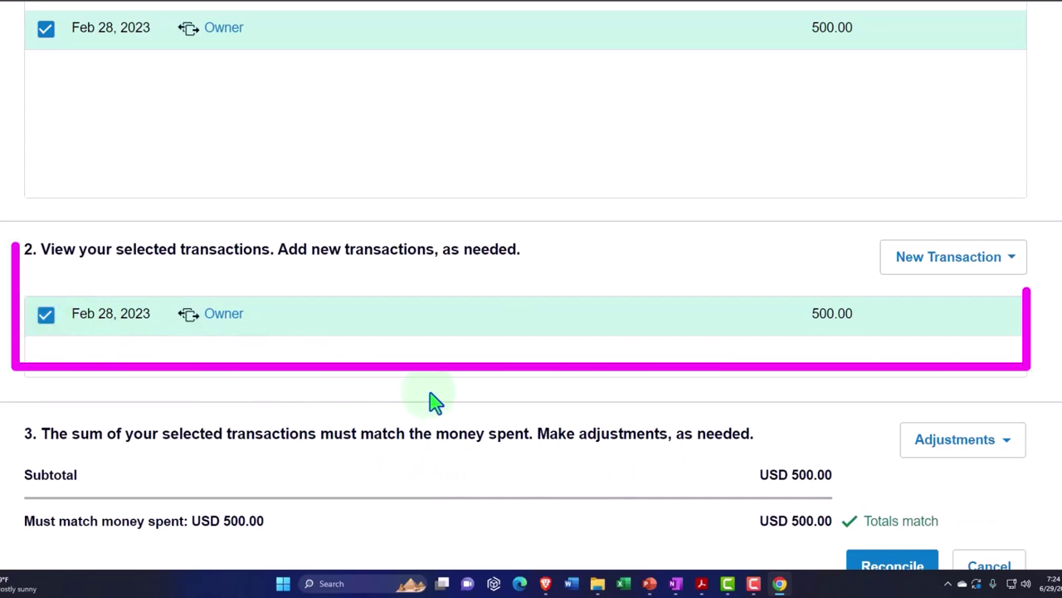
scroll(434, 404, "up", 2)
scroll(434, 403, "up", 3)
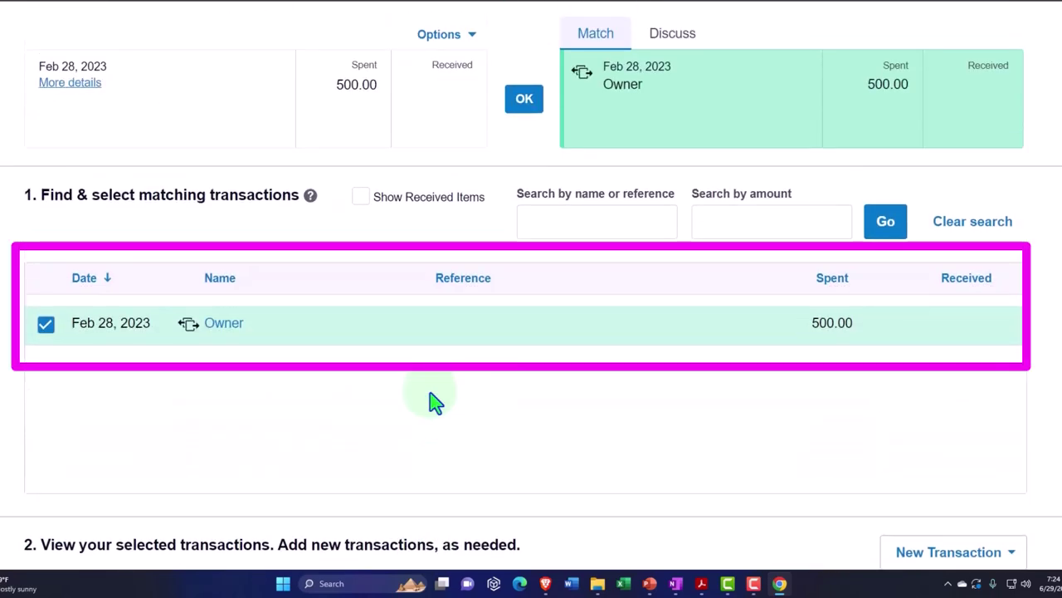
scroll(434, 403, "down", 7)
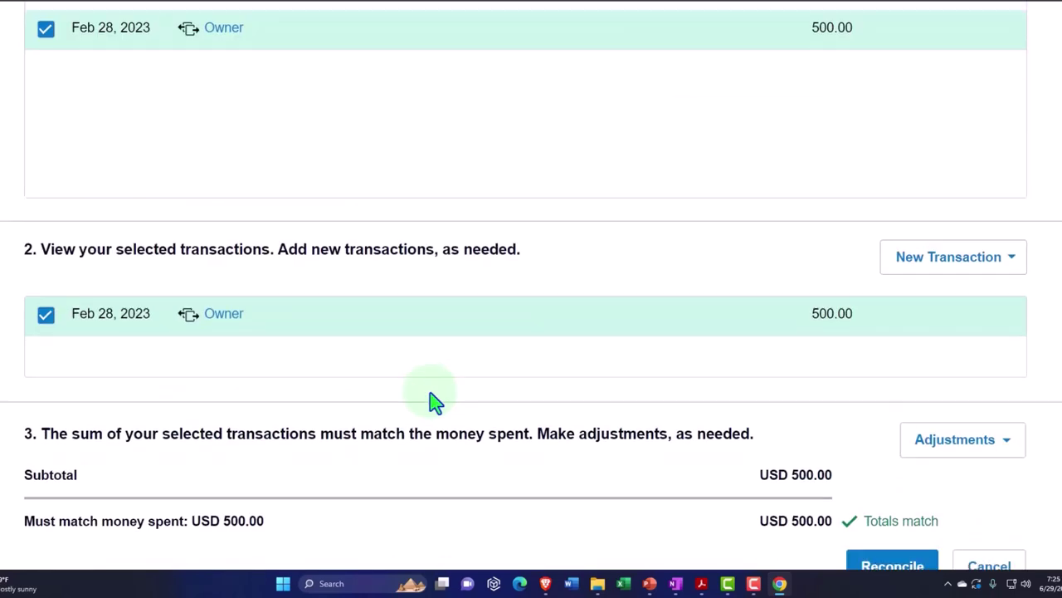
left_click(892, 452)
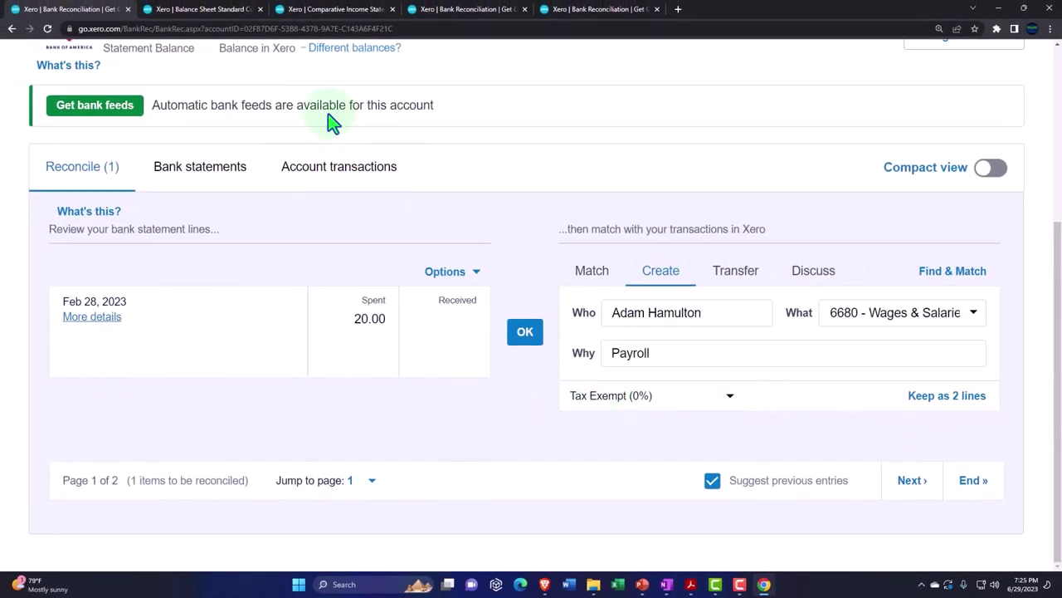
Switch to the balance sheet report and update it with the newly recorded owner payment
left_click(212, 11)
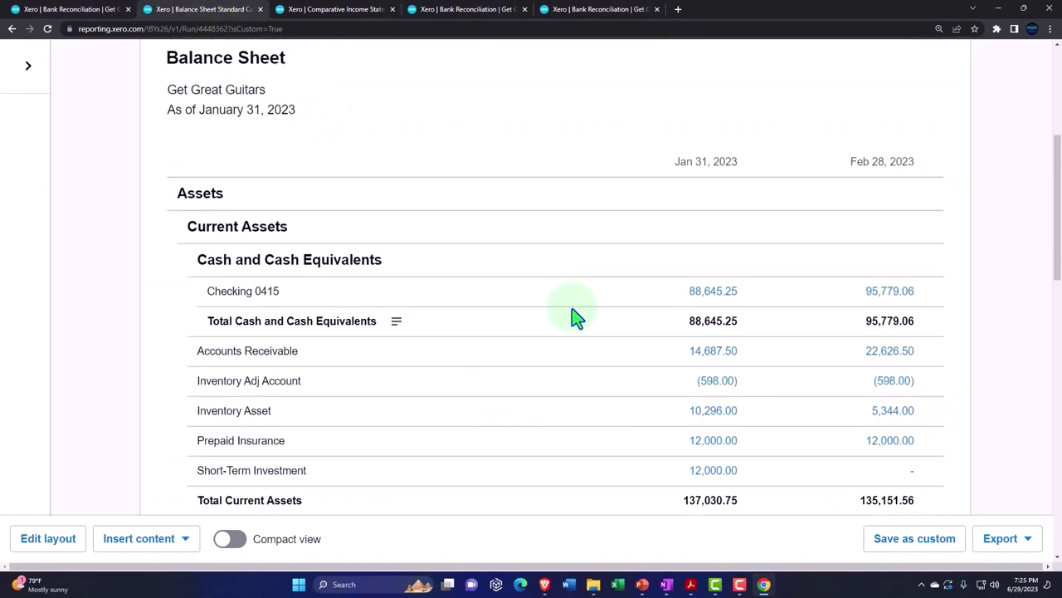
scroll(572, 312, "up", 3)
left_click(924, 177)
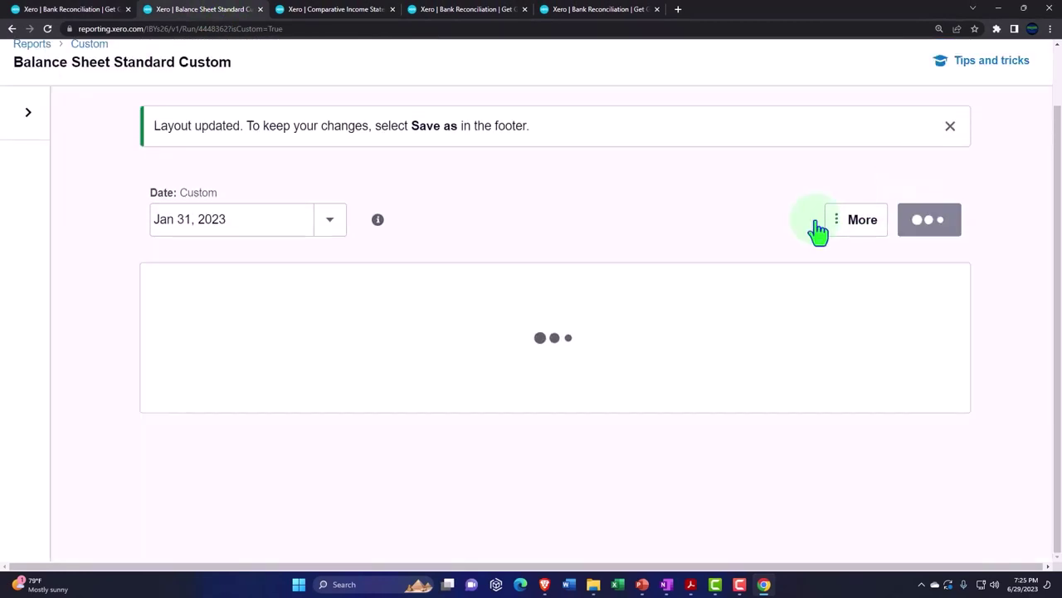
scroll(809, 224, "down", 4)
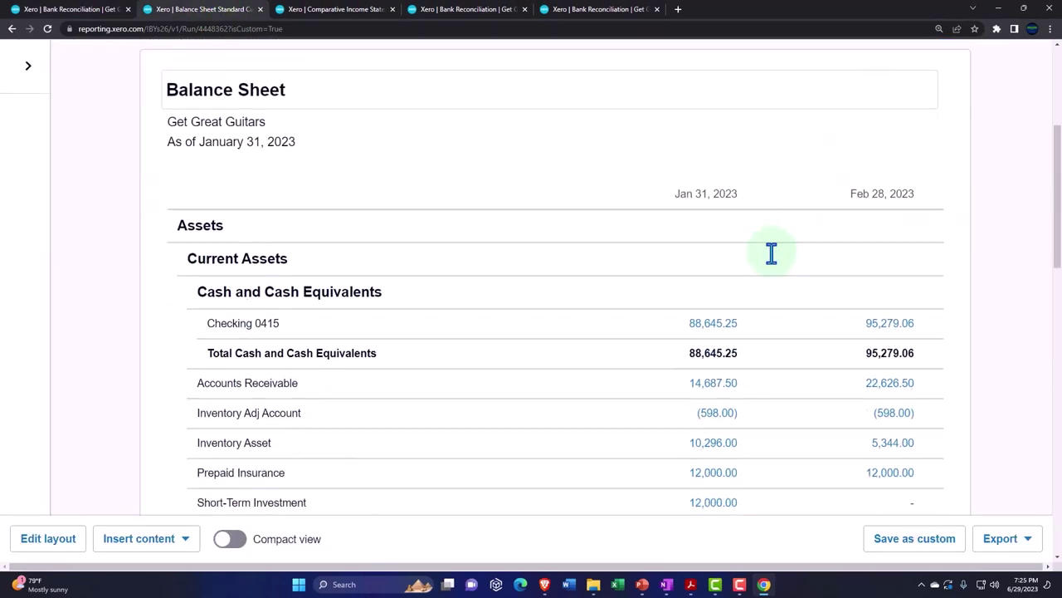
Open the Checking 0415 transactions behind the Feb 28, 2023 balance, discarding unsaved layout changes, and locate the 500.00 Owner payment
left_click(902, 281)
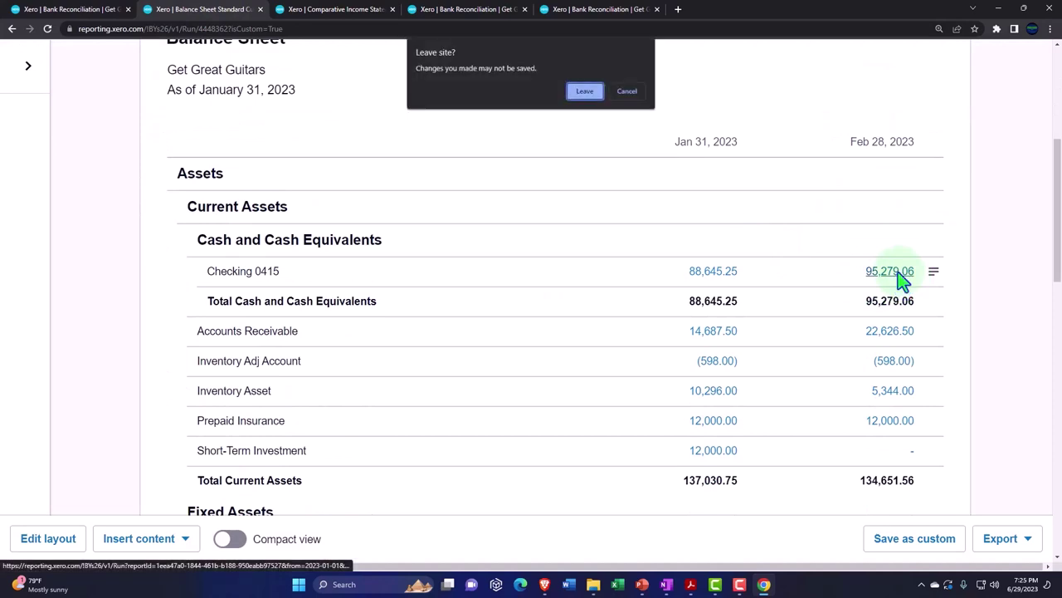
left_click(582, 93)
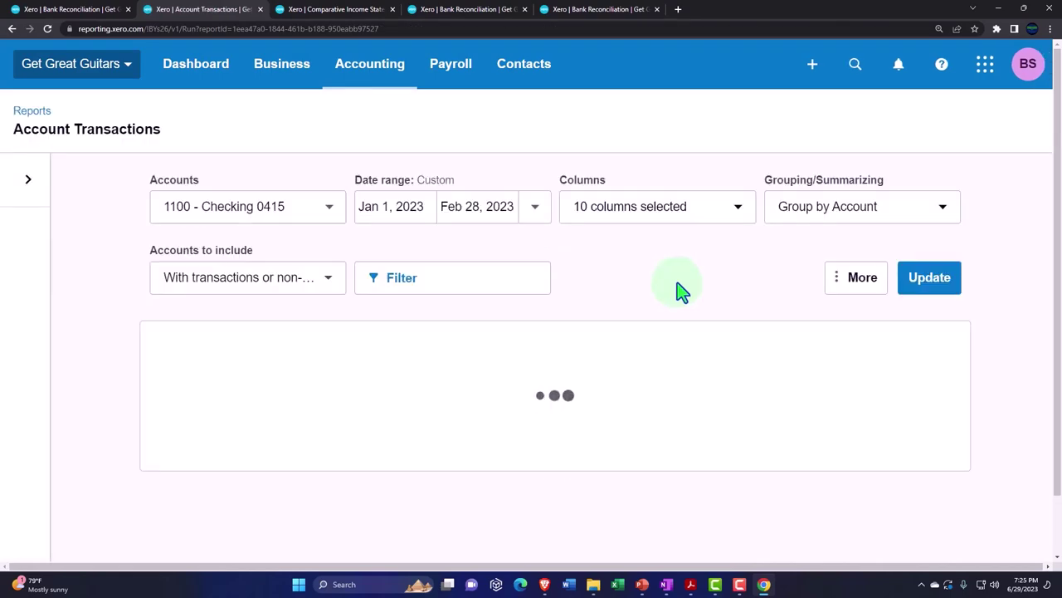
scroll(677, 282, "down", 5)
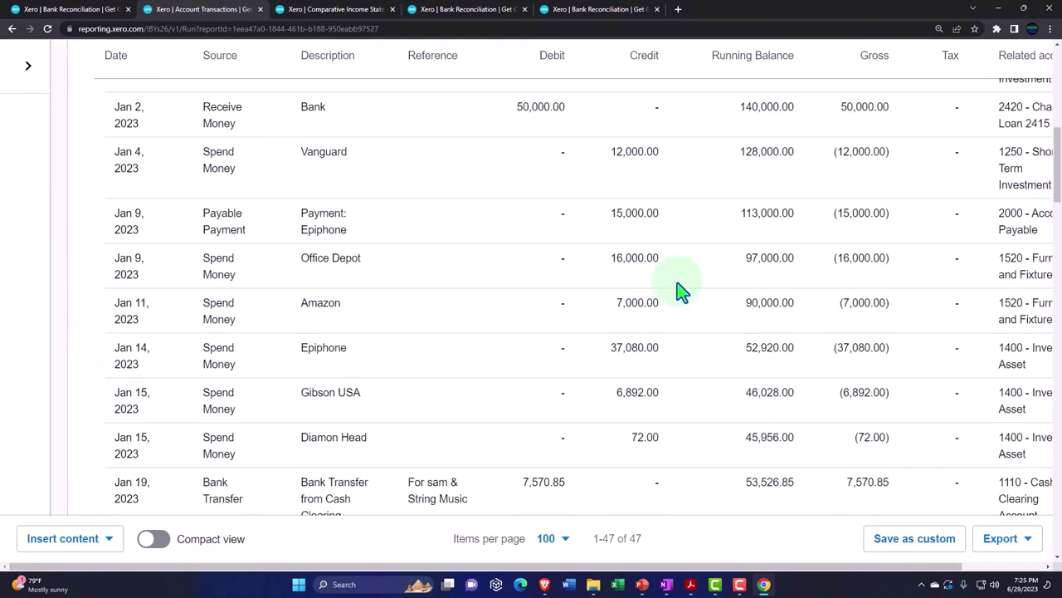
scroll(677, 286, "down", 15)
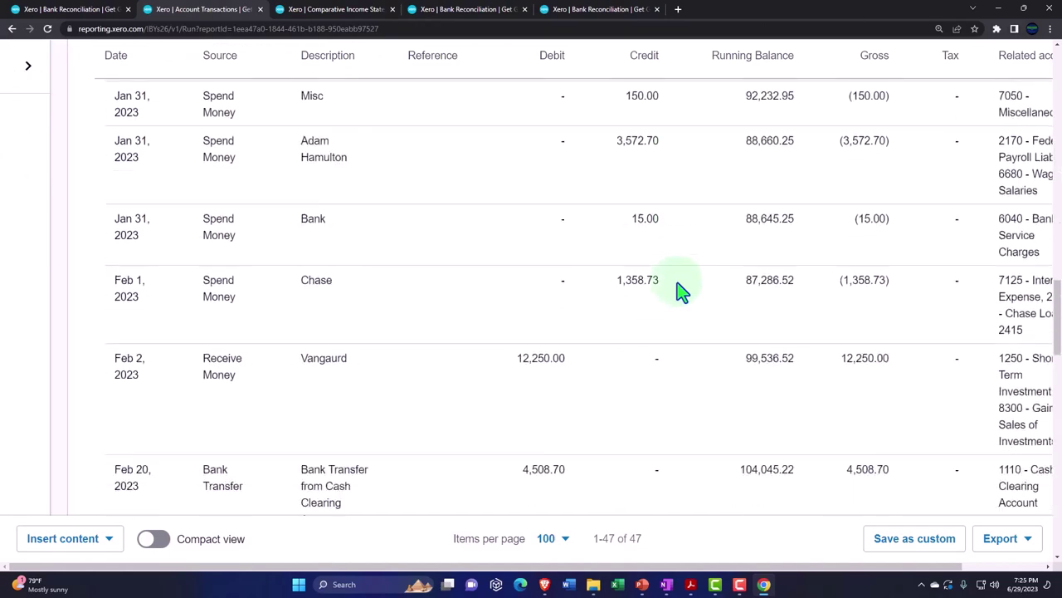
scroll(679, 289, "down", 15)
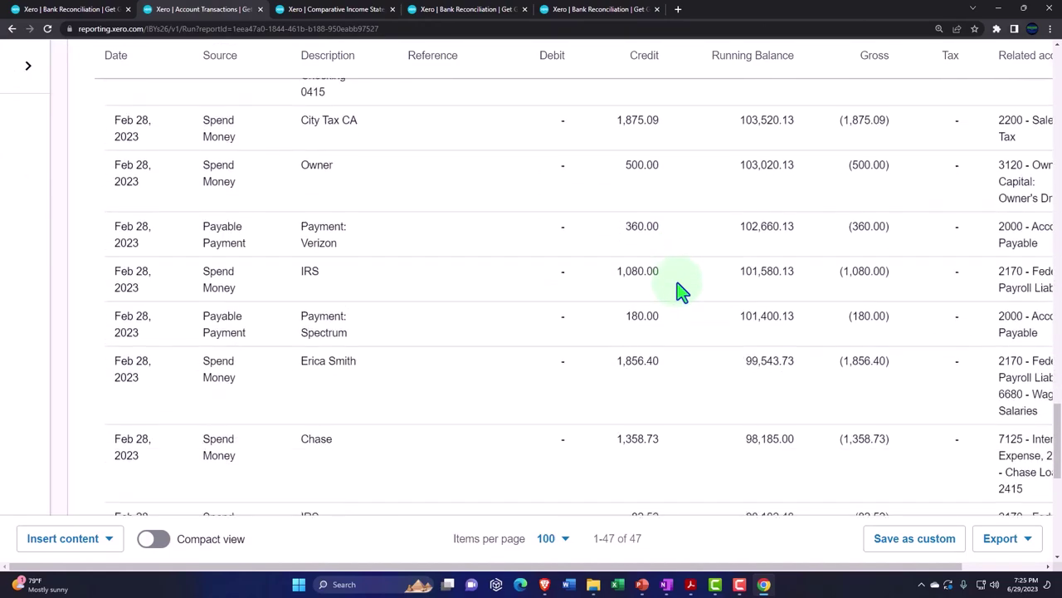
scroll(677, 284, "down", 8)
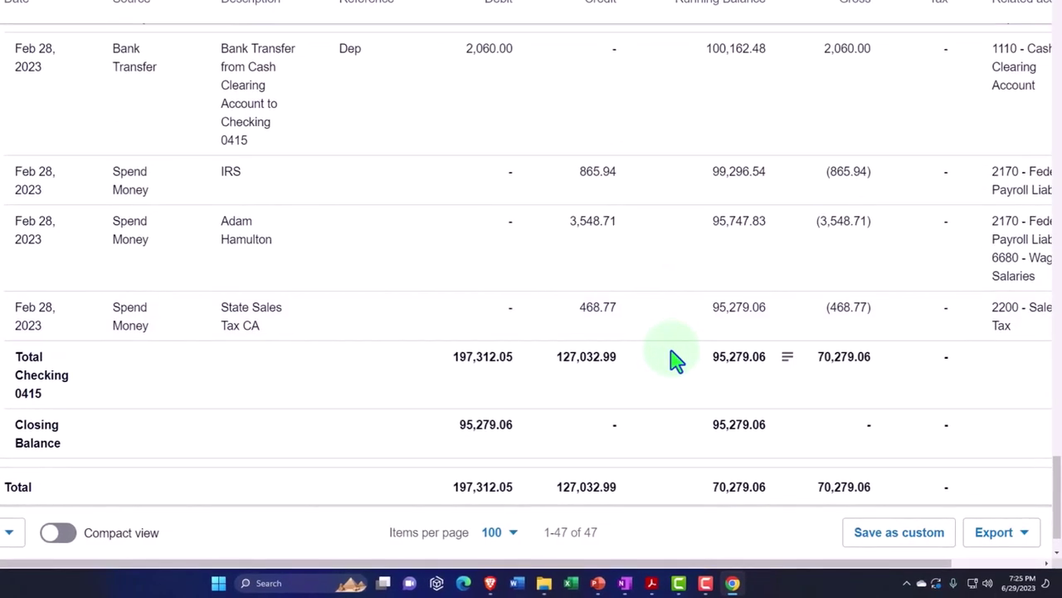
scroll(676, 358, "up", 5)
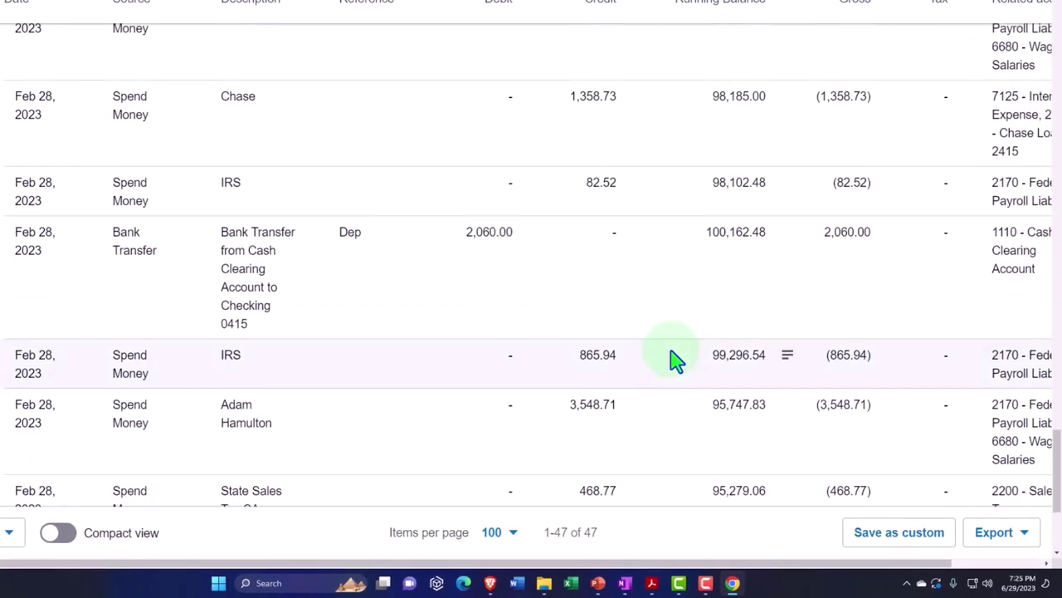
scroll(676, 361, "up", 2)
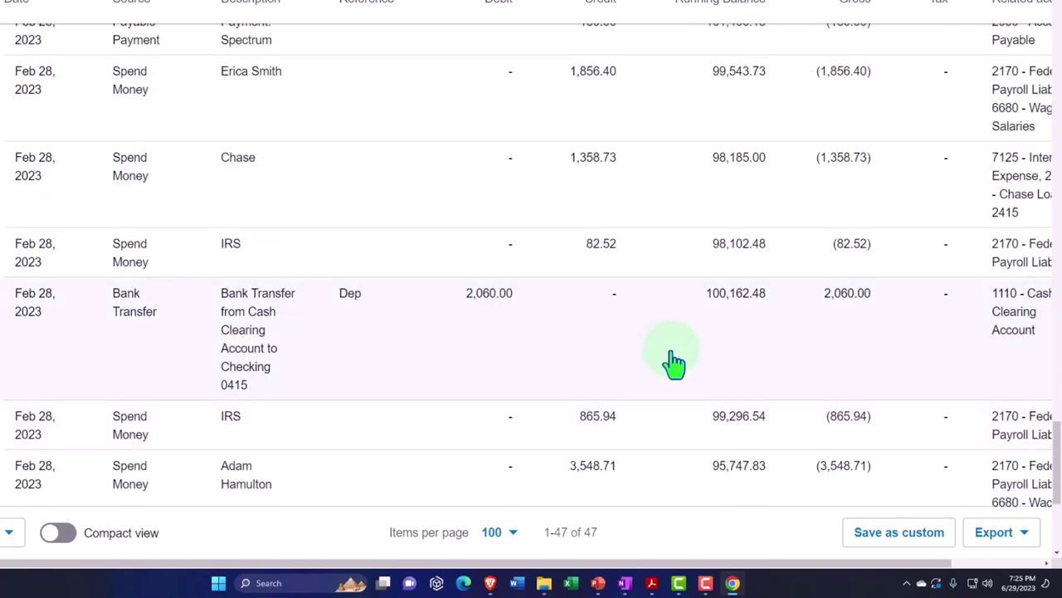
scroll(674, 363, "up", 6)
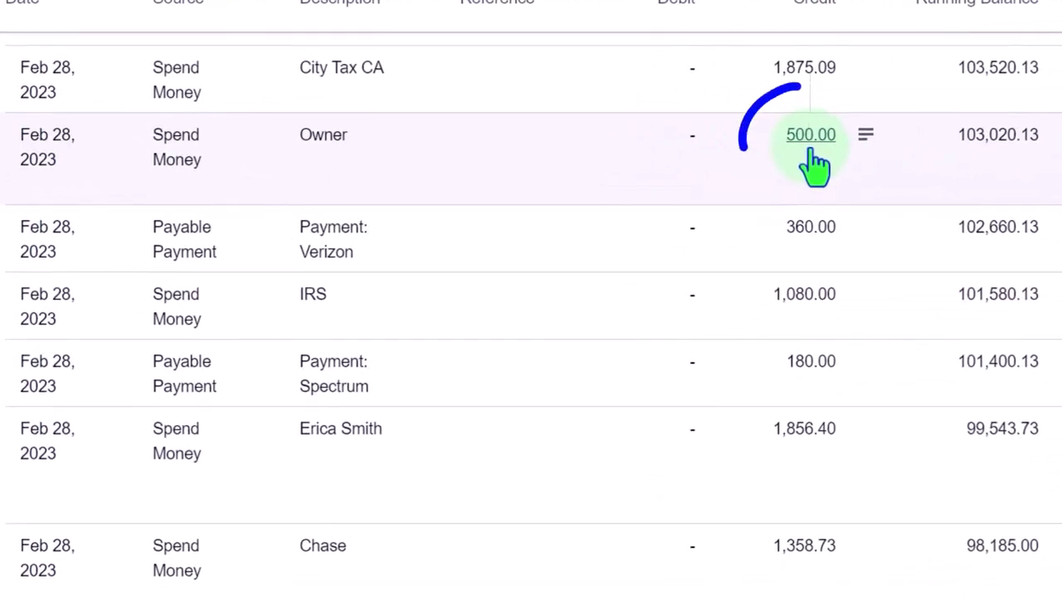
scroll(327, 237, "up", 6)
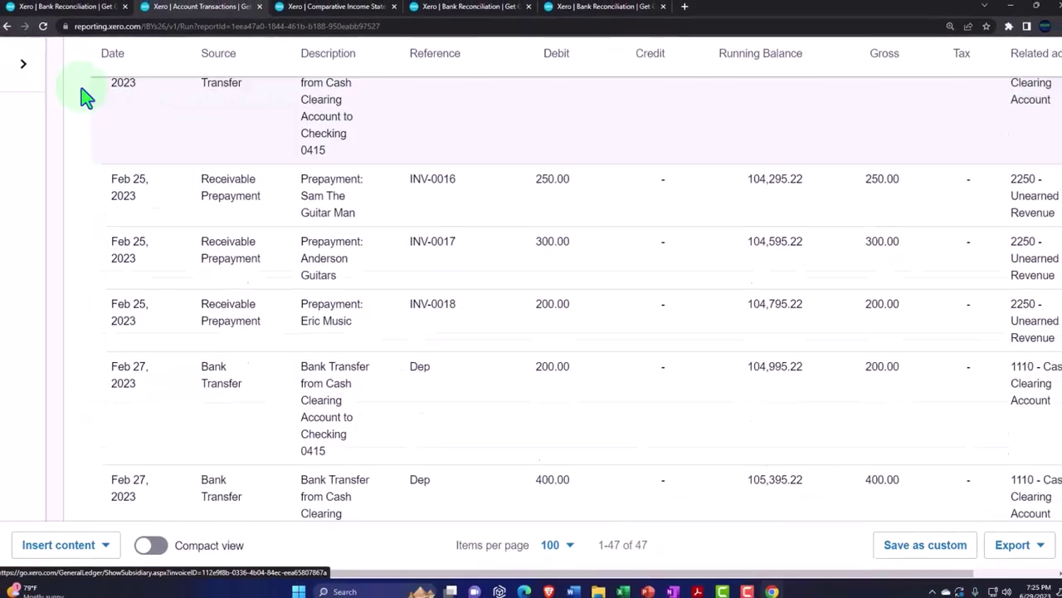
Return to the balance sheet and examine the Owner's Draw line in the equity section
scroll(87, 97, "up", 2)
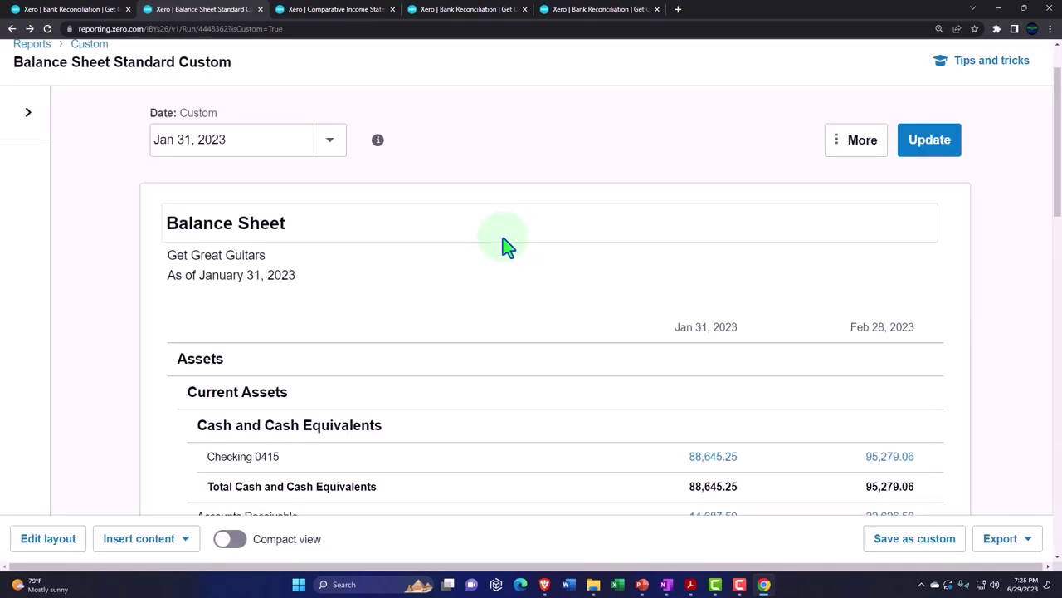
scroll(502, 239, "down", 10)
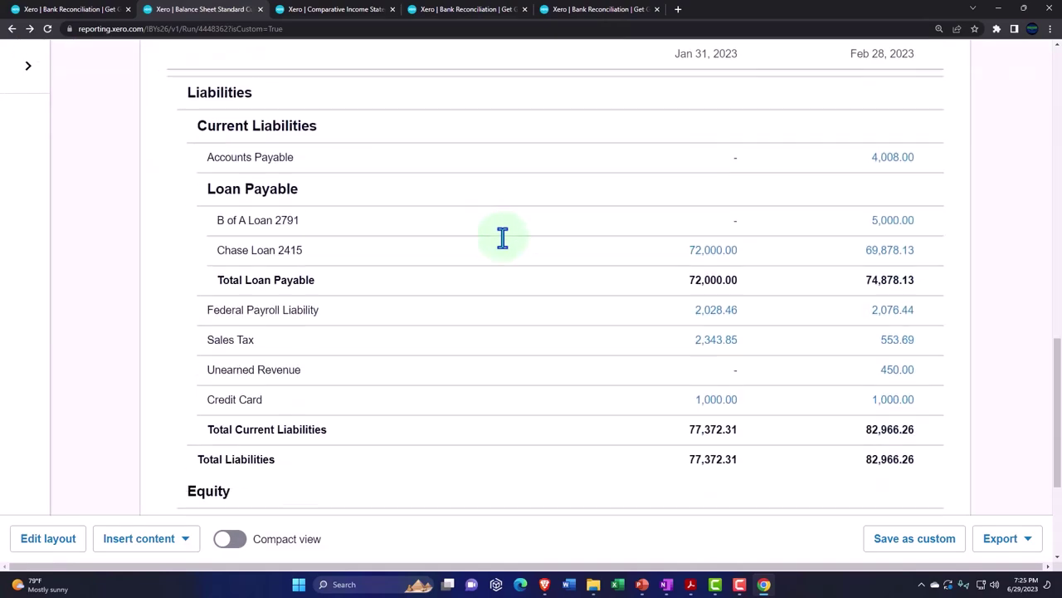
scroll(502, 239, "down", 4)
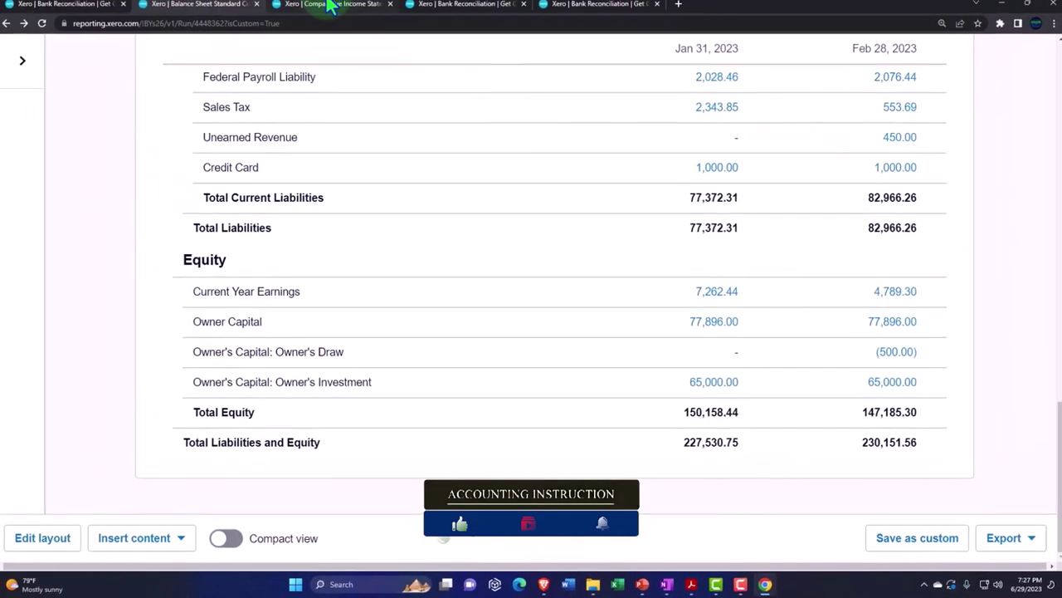
Update the comparative income statement and examine its January and February 2023 columns
left_click(330, 7)
scroll(695, 296, "down", 2)
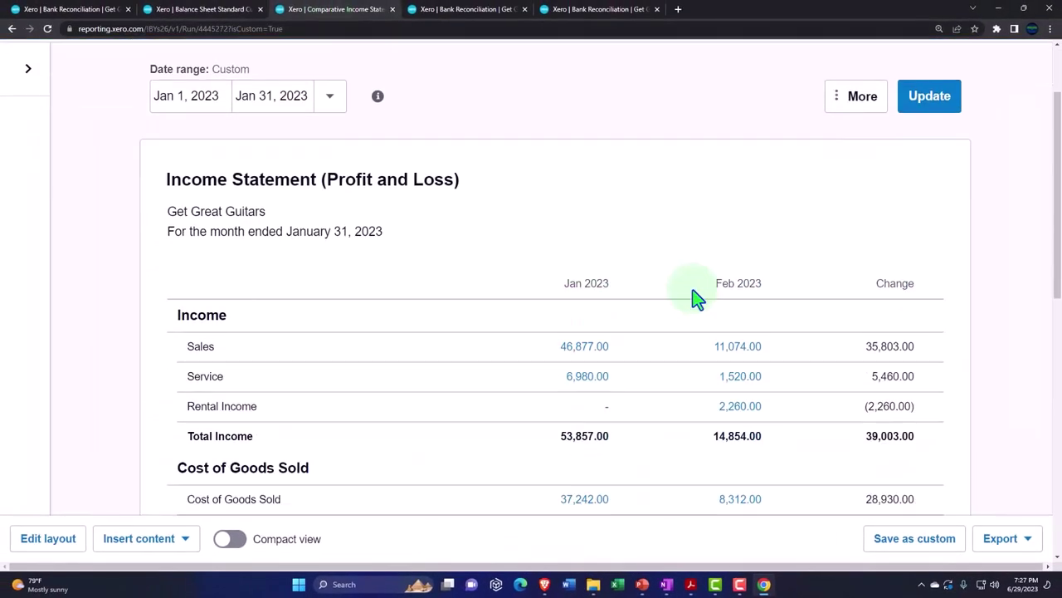
left_click(926, 99)
scroll(863, 299, "down", 1)
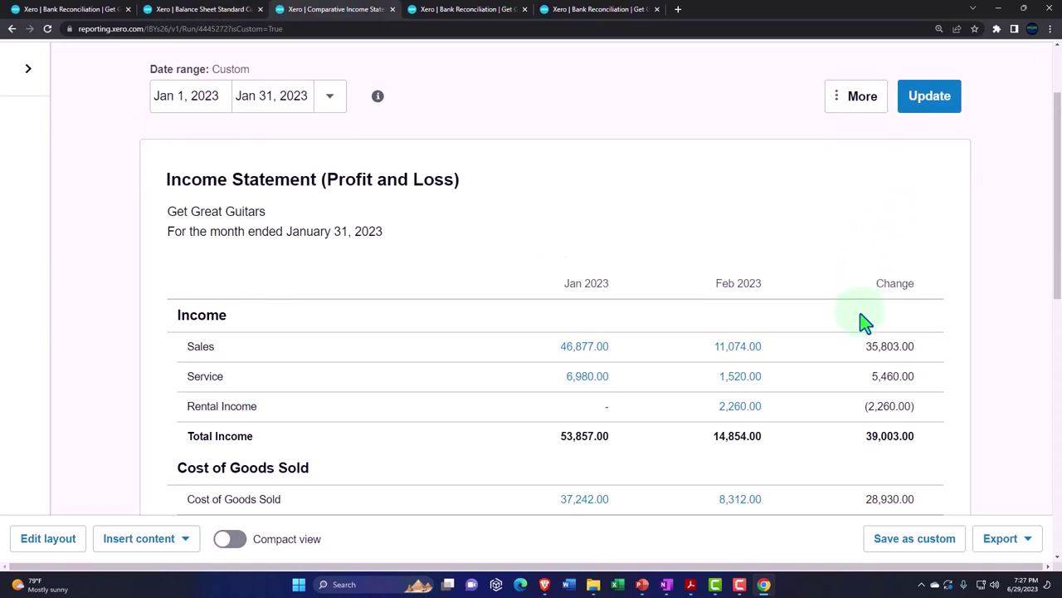
Check the withdrawal and bank service charges in Bank Stmt Feb.pdf in Adobe Acrobat Reader, then return to the Xero bank reconciliation
left_click(74, 10)
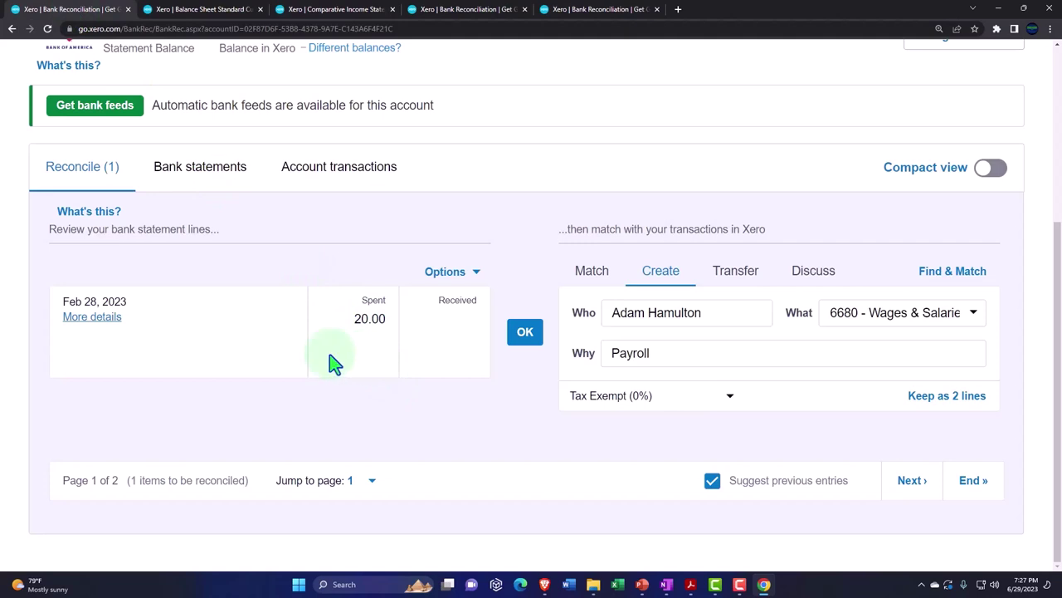
mouse_move(702, 588)
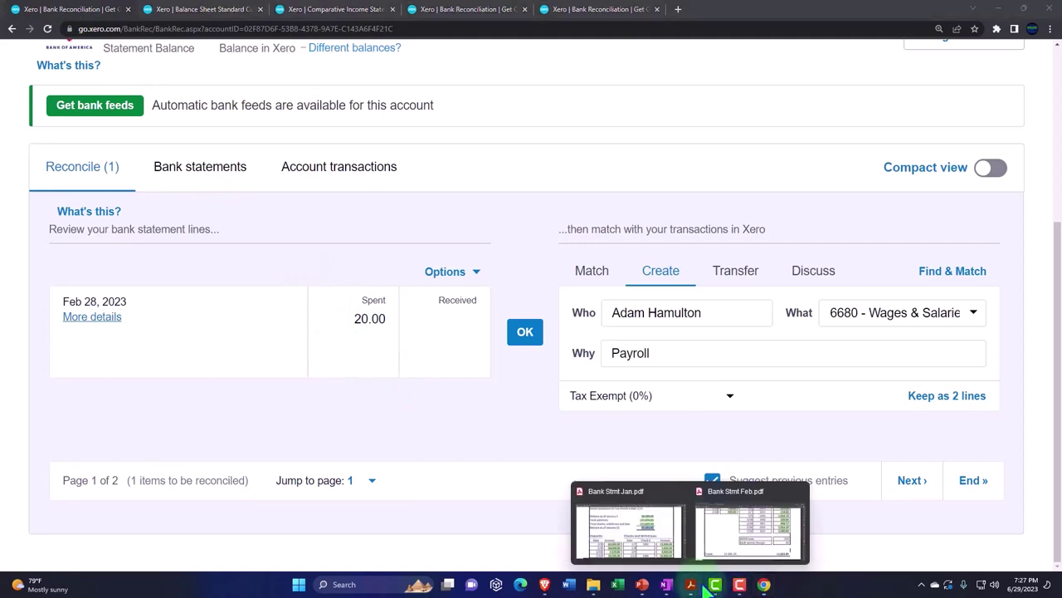
left_click(747, 525)
left_click_drag(858, 362, 908, 361)
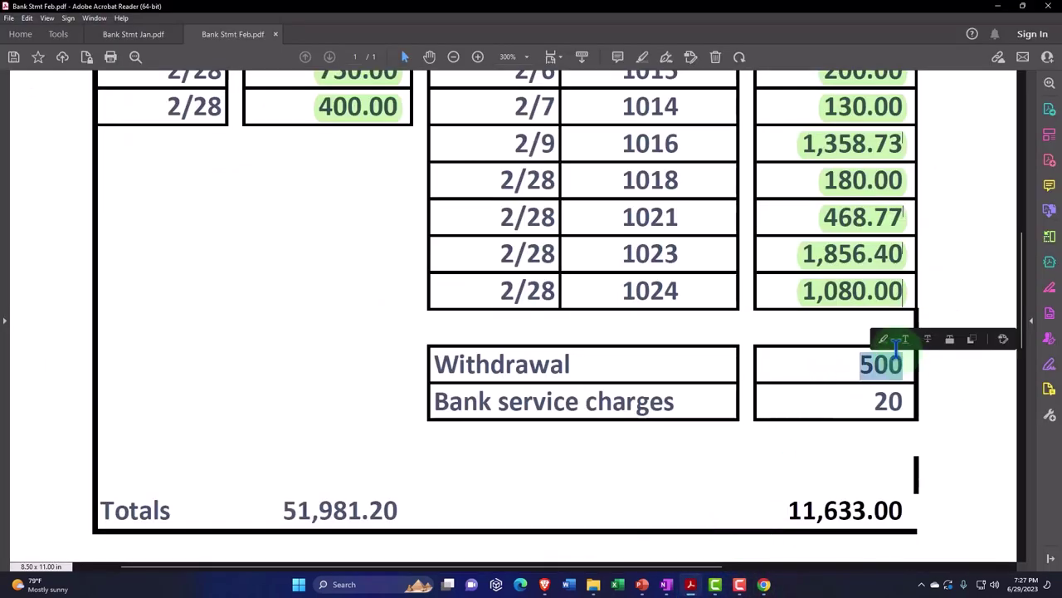
left_click(998, 5)
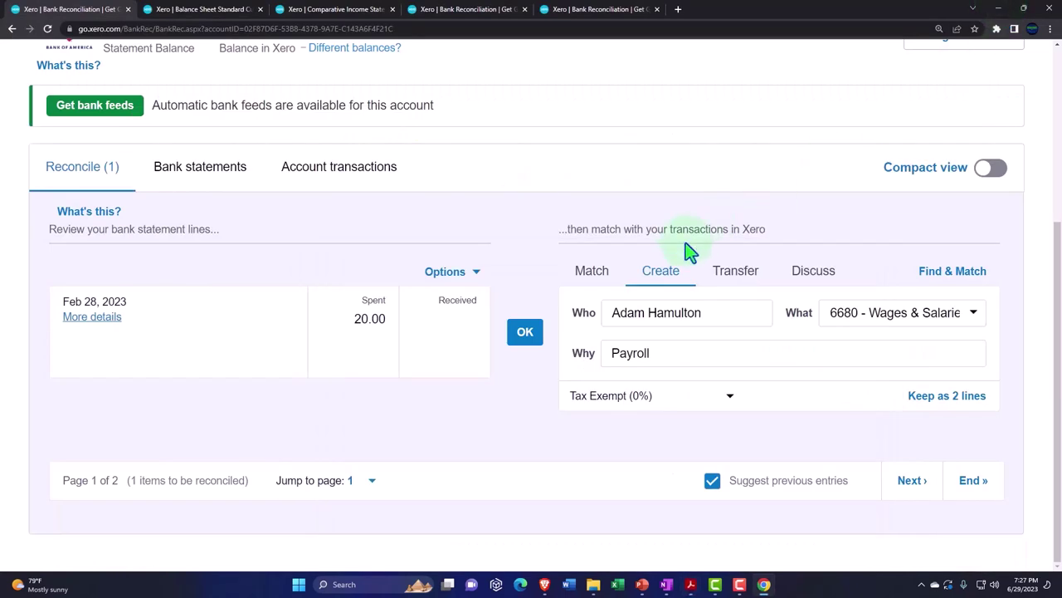
Set the 20.00 line's payee to Bank, its account to 6040 - Bank Service Charges and its reason to Bank fee
left_click(716, 314)
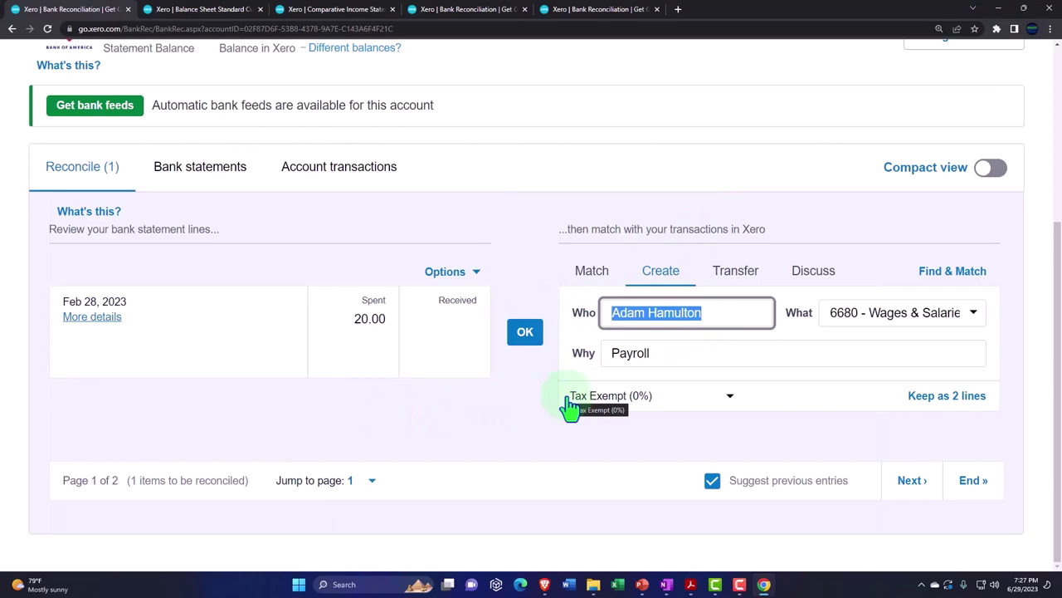
type("Ban")
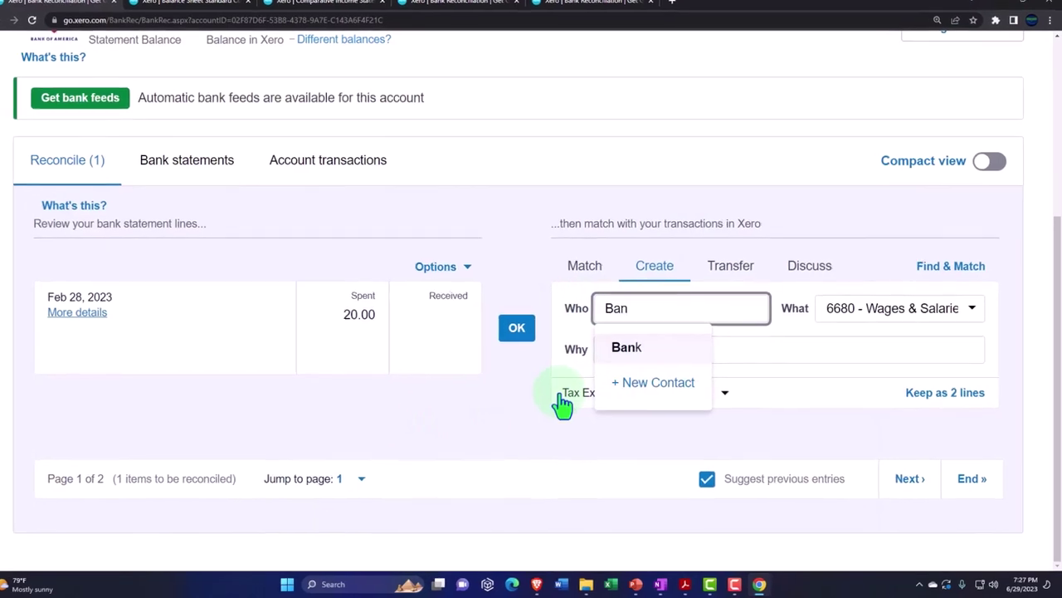
key("Tab")
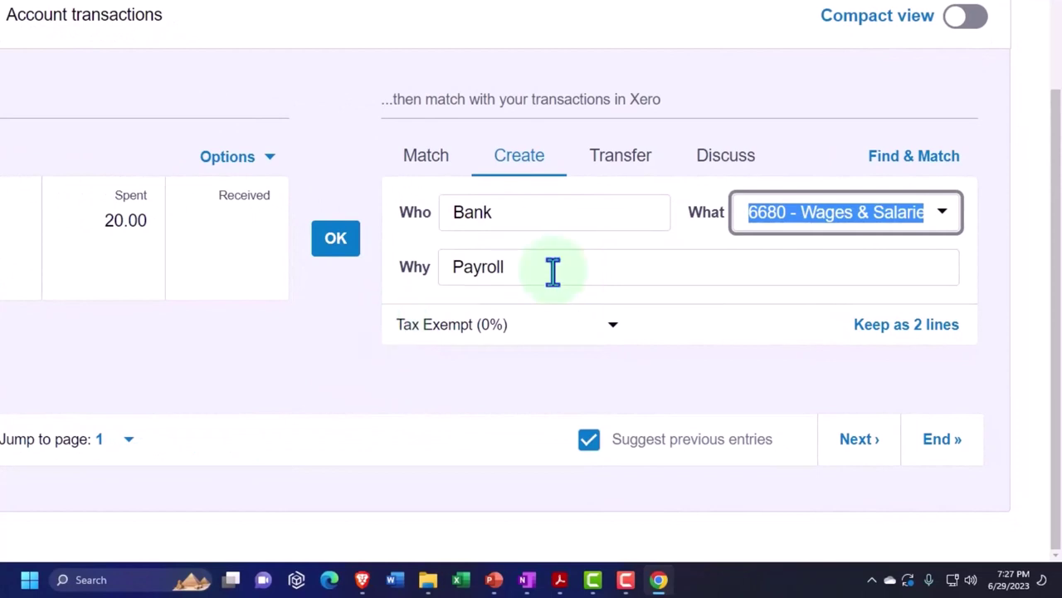
type("ba")
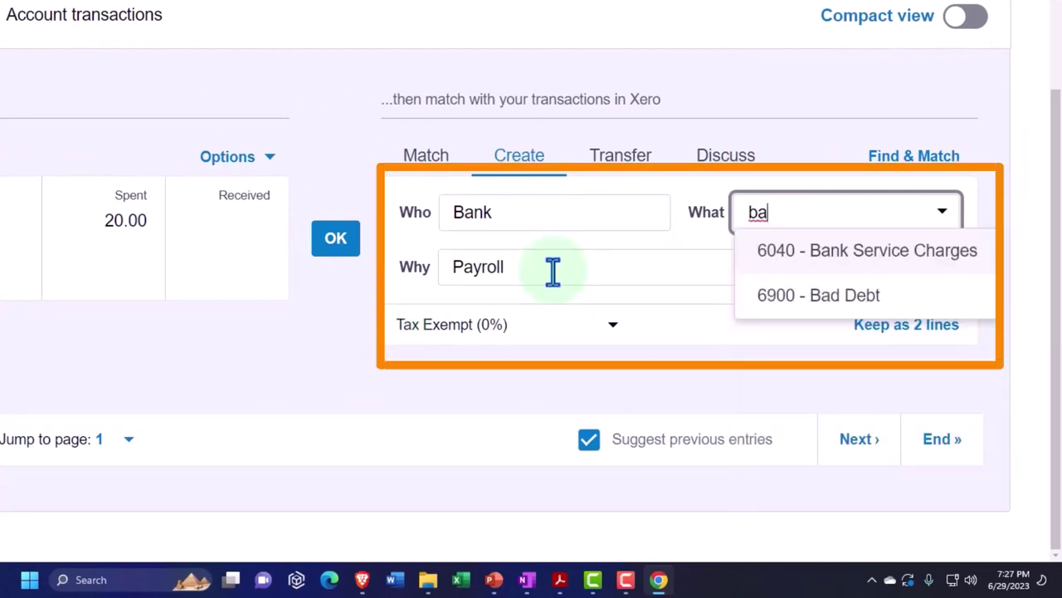
key("Tab")
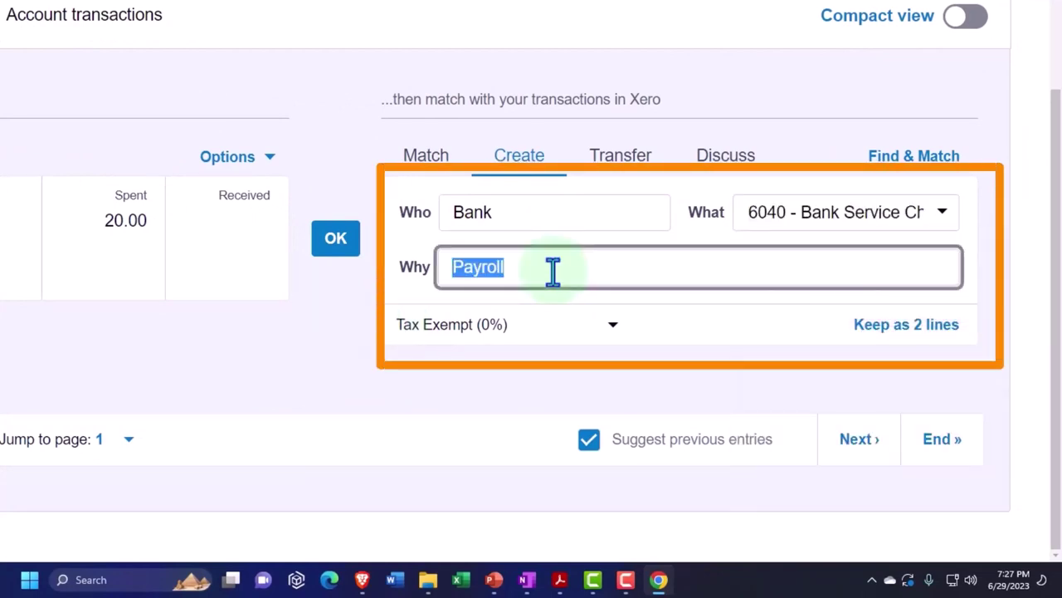
type("Bank fee")
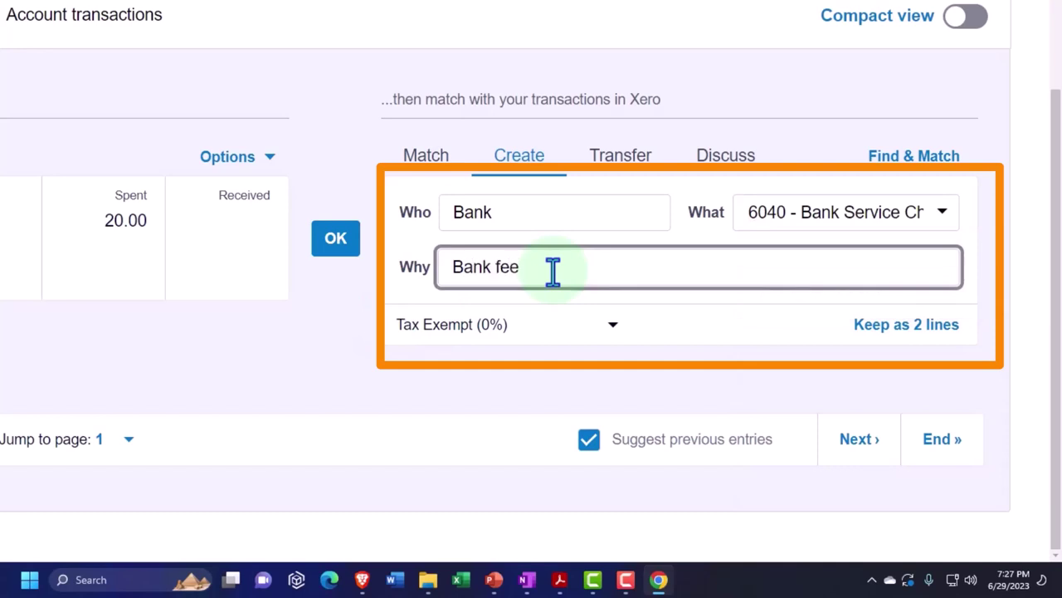
Open the 20.00 payment's detailed line items, delete the 2170 - Federal Payroll Liability line and save the transaction
left_click(869, 330)
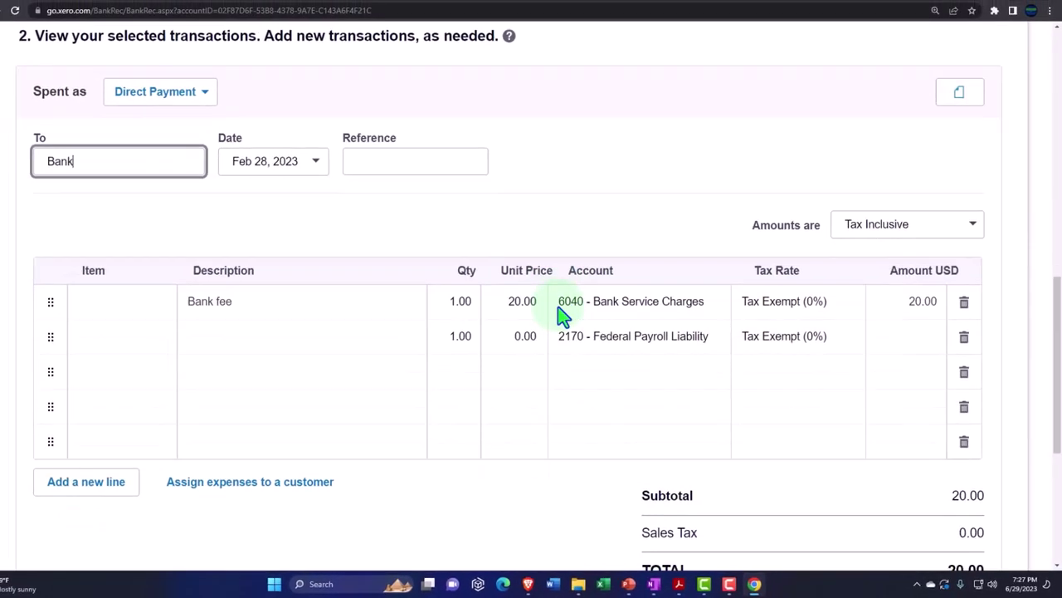
scroll(565, 315, "down", 1)
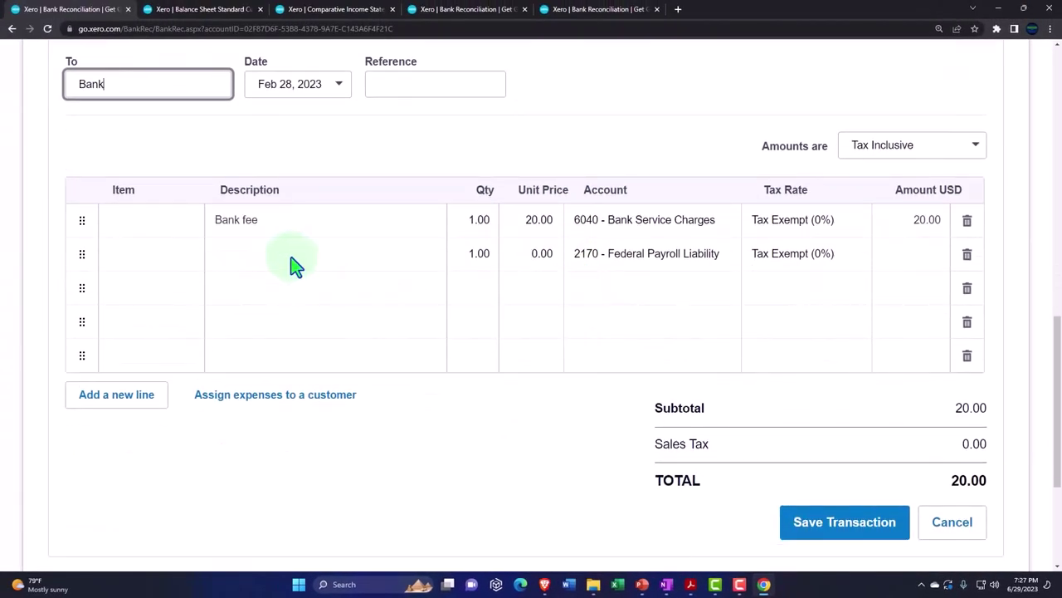
left_click(967, 256)
scroll(548, 365, "down", 3)
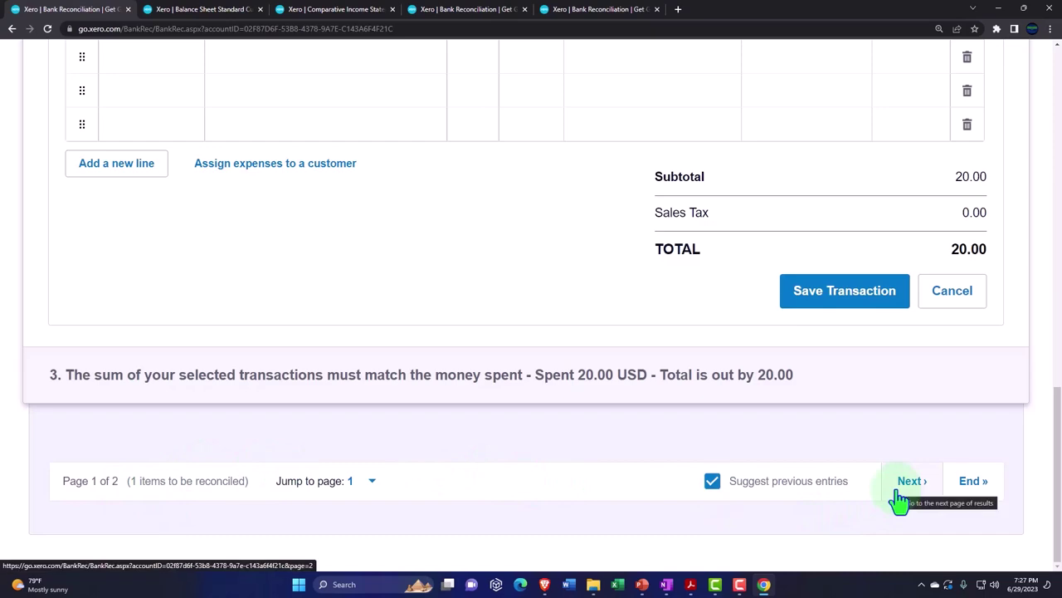
left_click(834, 299)
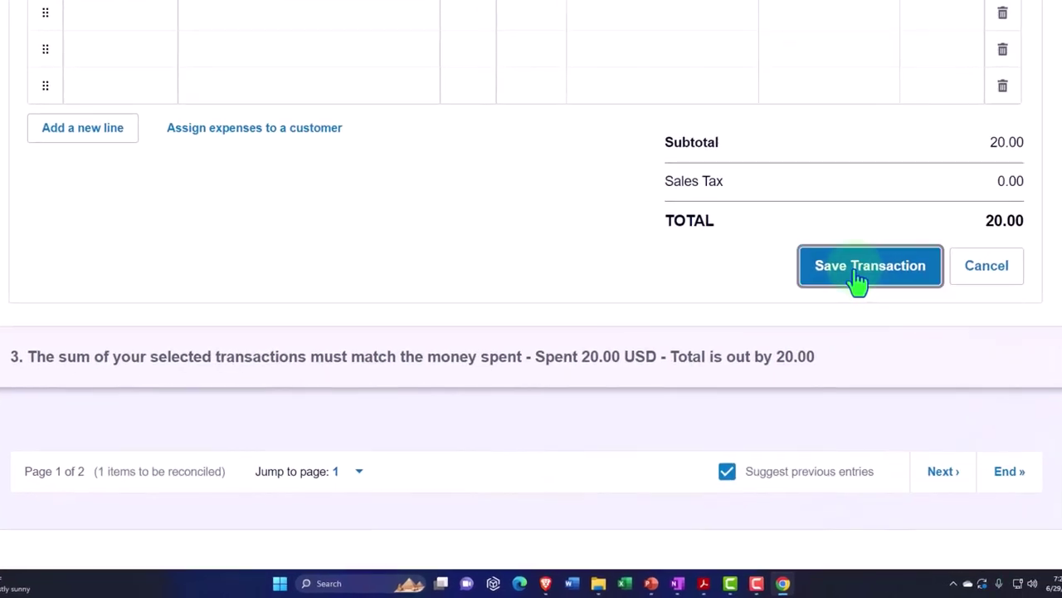
Check the selected Feb 28, 2023 Bank transaction against the 20.00 statement line and reconcile them
scroll(589, 379, "up", 2)
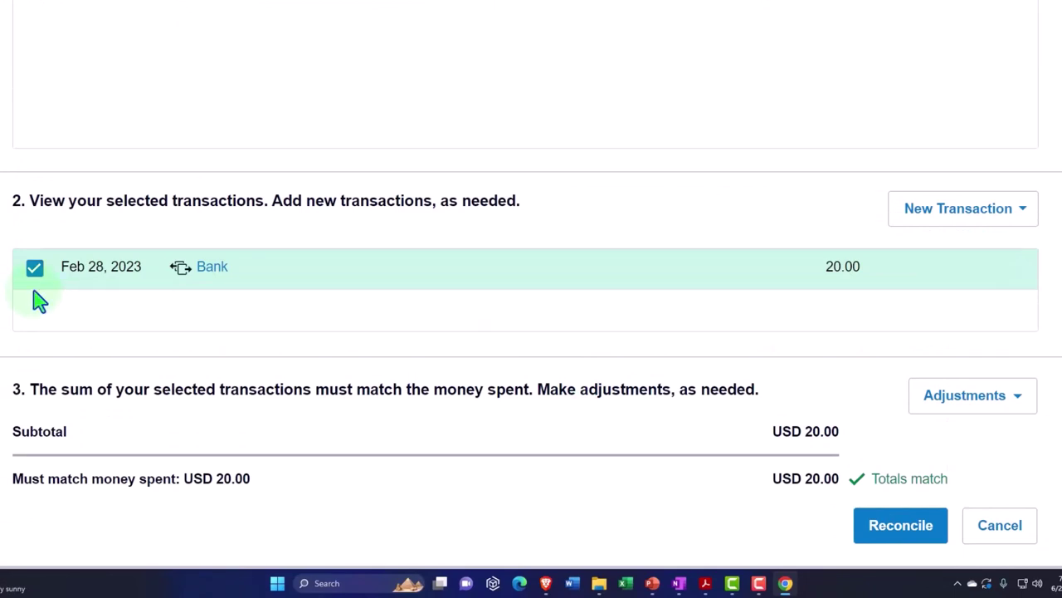
scroll(40, 301, "up", 3)
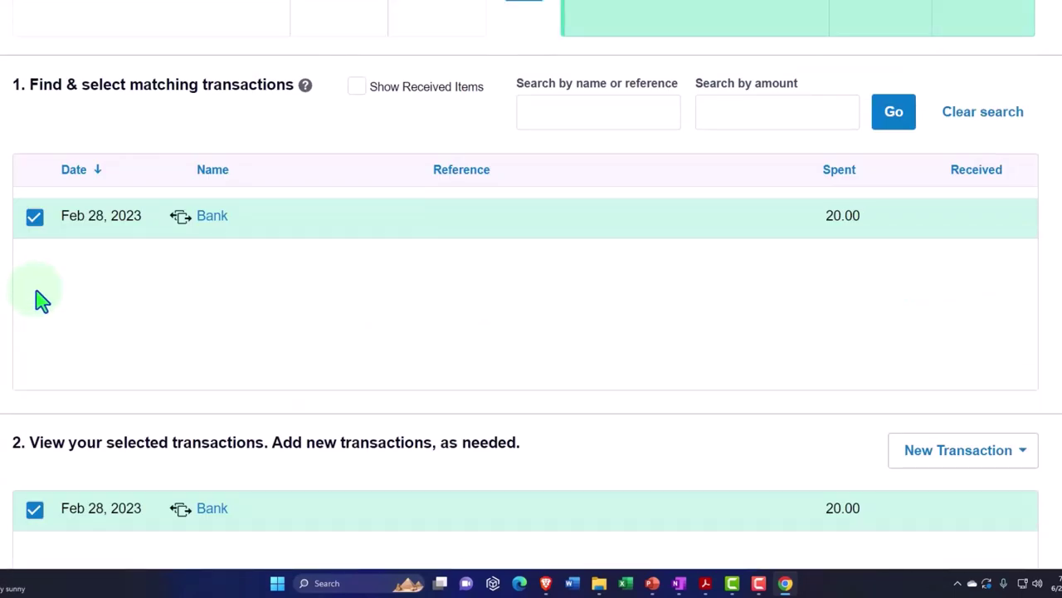
scroll(40, 300, "up", 2)
scroll(40, 300, "down", 7)
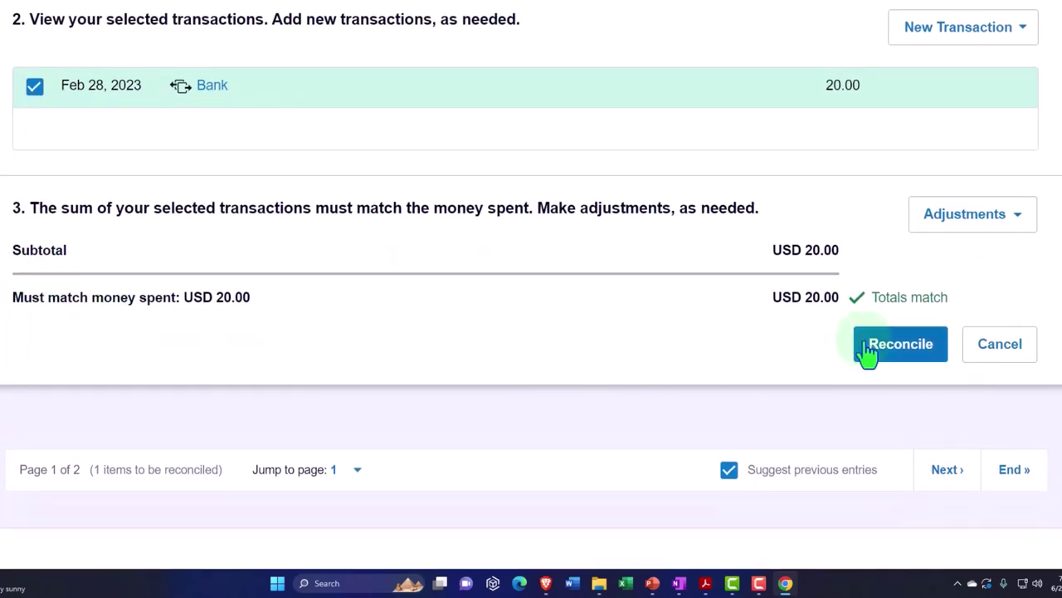
left_click(867, 348)
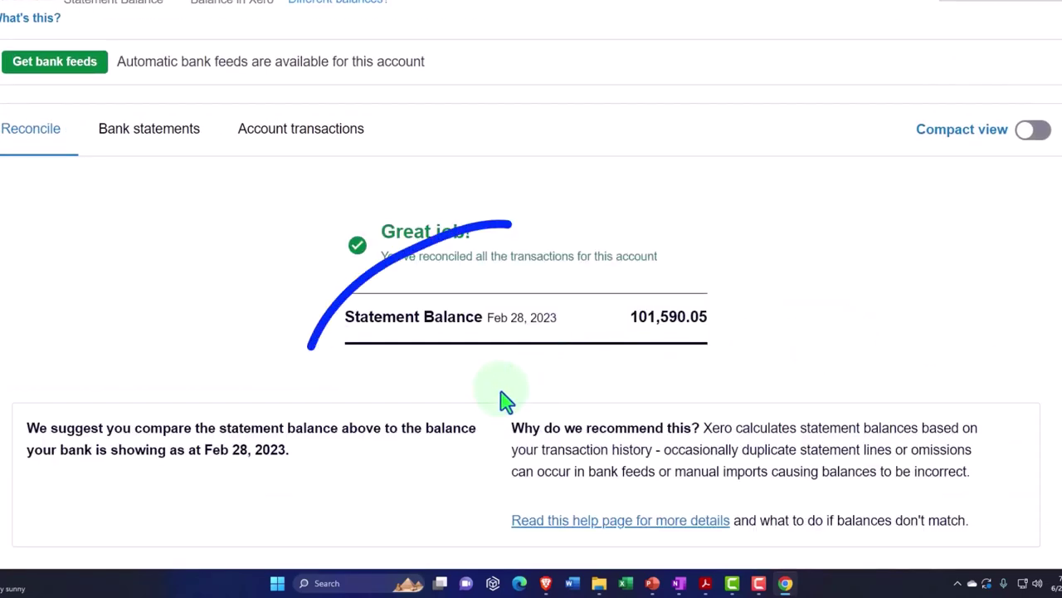
Update the Balance Sheet Standard Custom report and examine the Checking 0415 balances for January and February 2023
scroll(504, 401, "up", 1)
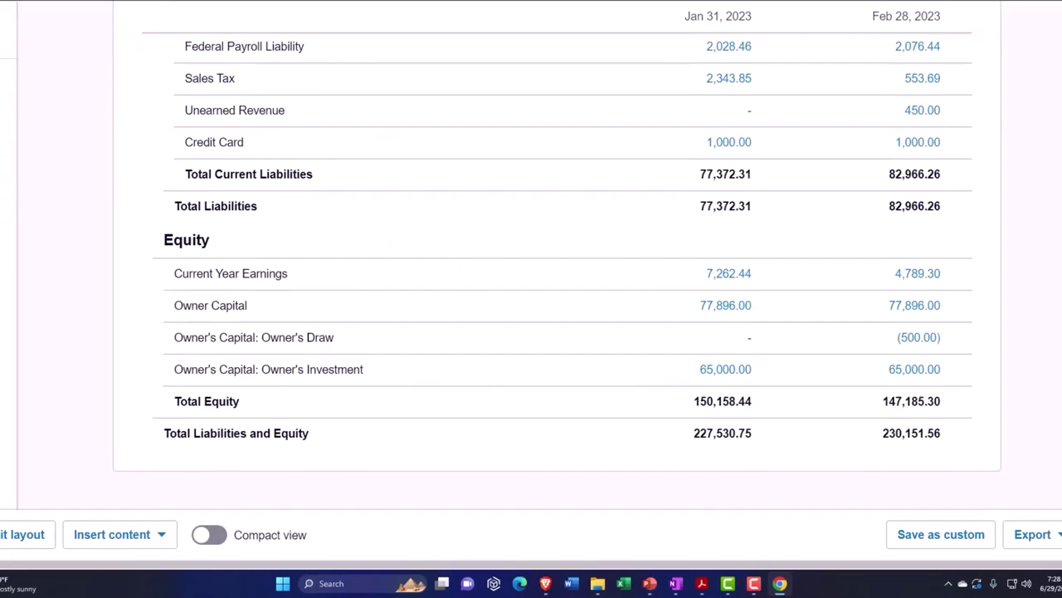
scroll(555, 278, "up", 3)
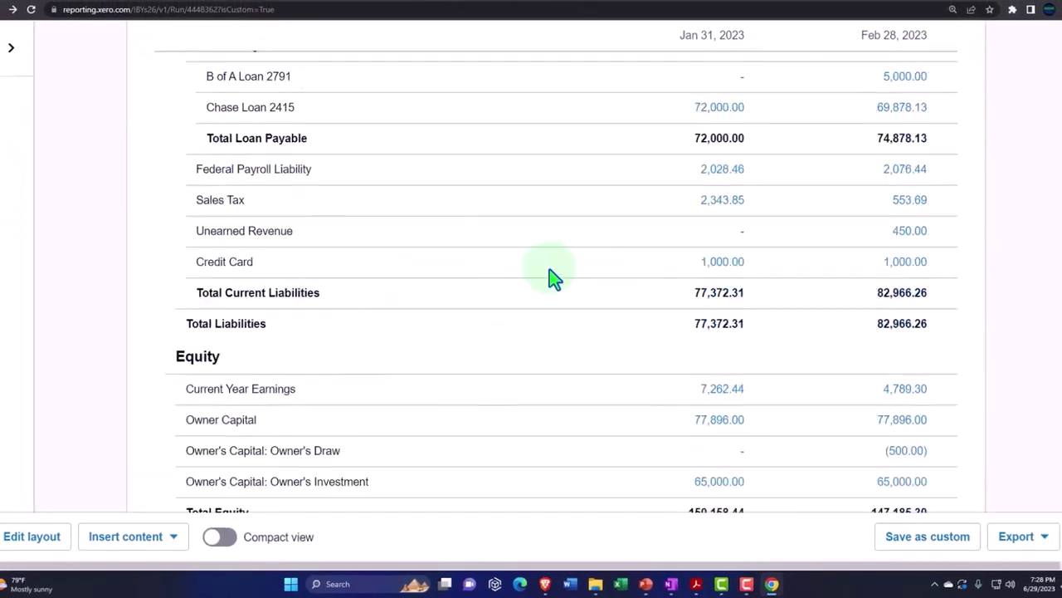
scroll(550, 269, "up", 10)
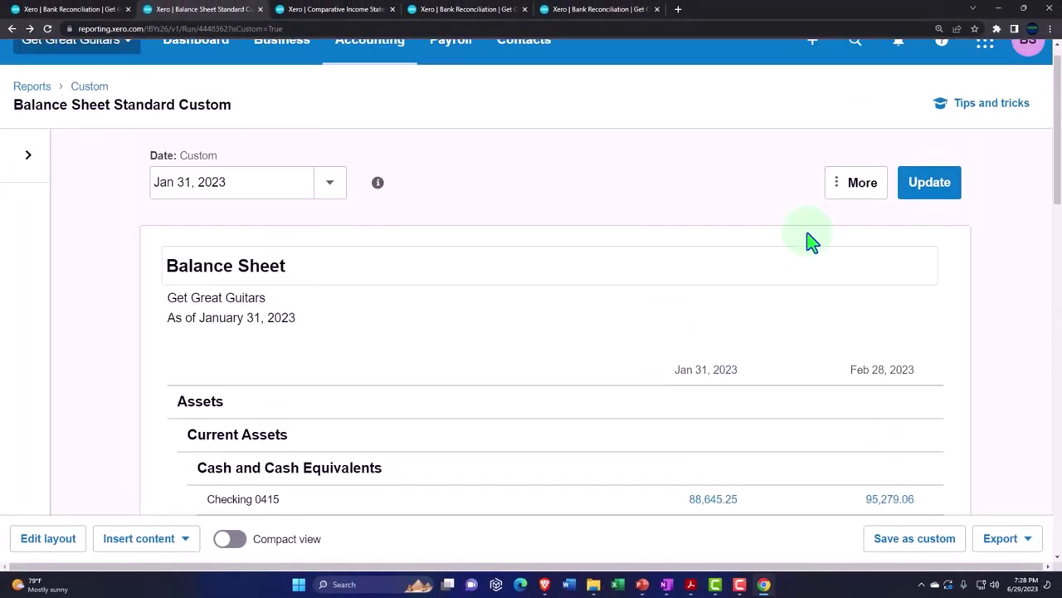
left_click(936, 197)
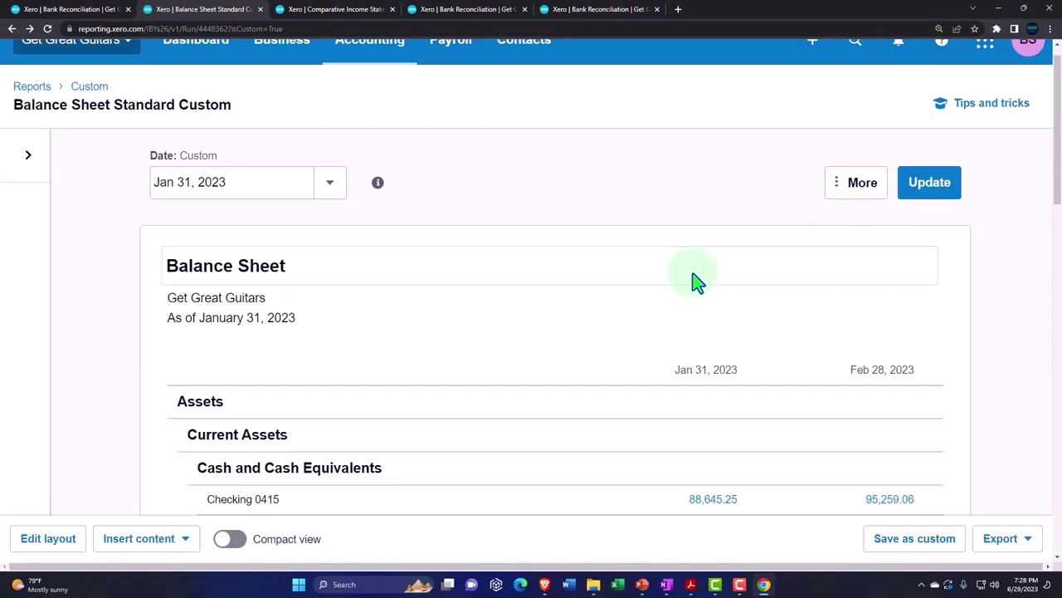
scroll(690, 270, "down", 3)
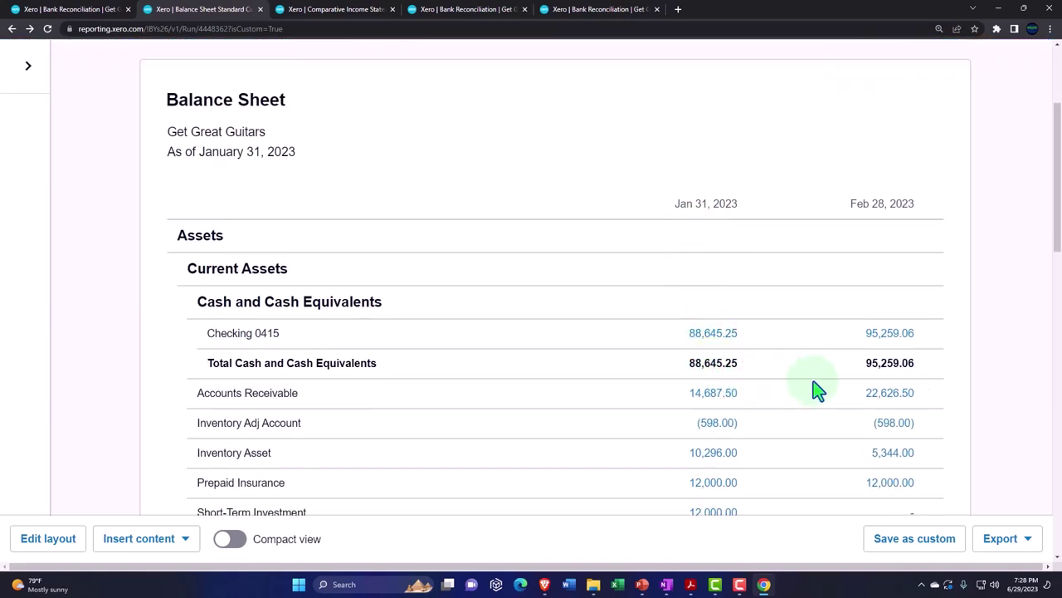
Open the Checking 0415 transactions behind the Feb 28, 2023 balance, review the end-of-February entries and return to the balance sheet
left_click(869, 340)
left_click(582, 90)
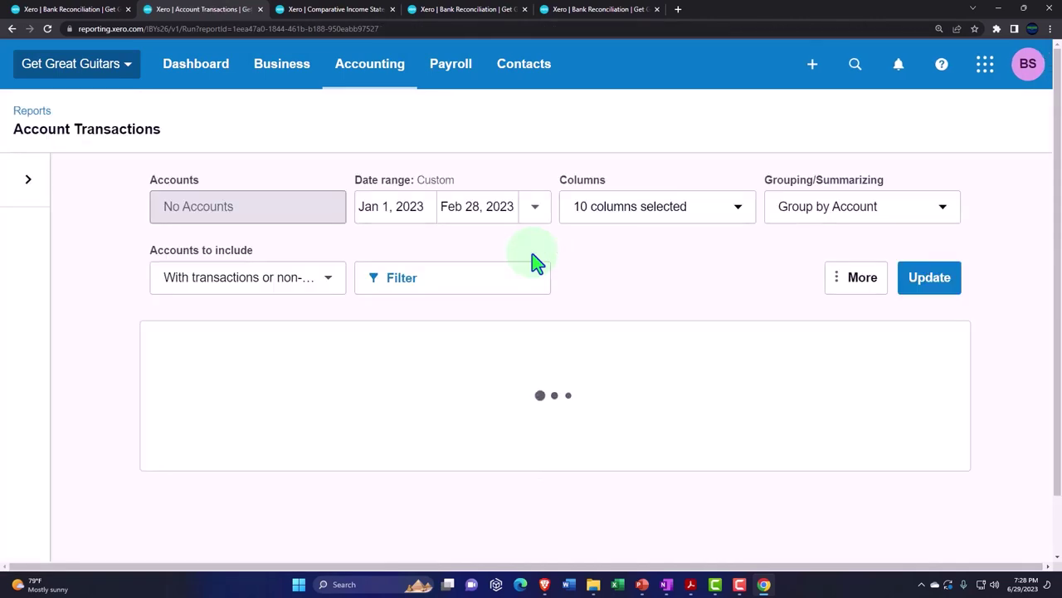
scroll(532, 259, "down", 15)
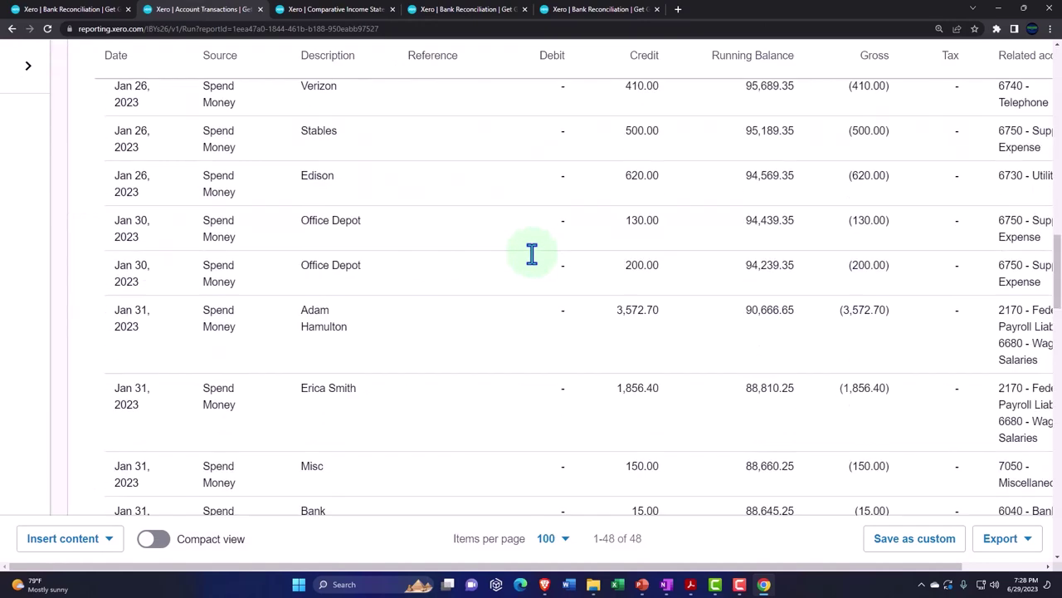
scroll(532, 254, "down", 3)
scroll(532, 254, "down", 15)
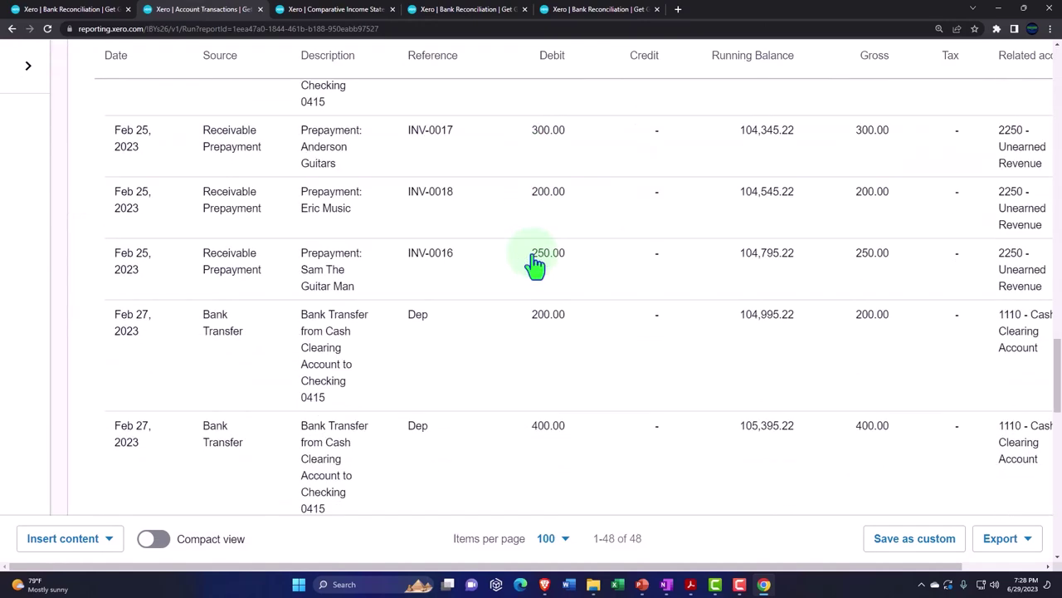
scroll(576, 333, "down", 4)
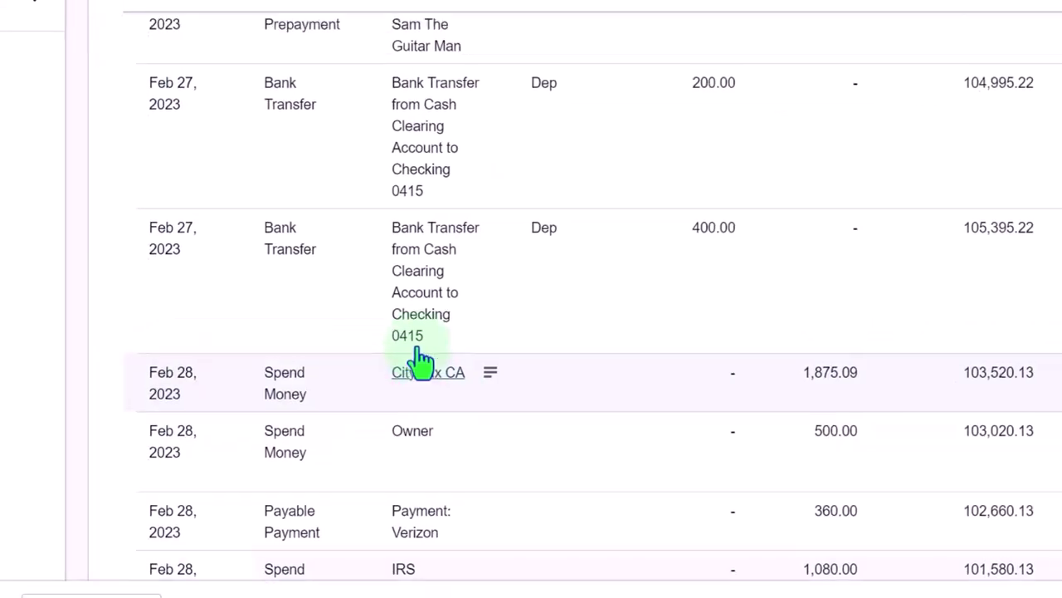
scroll(419, 361, "up", 15)
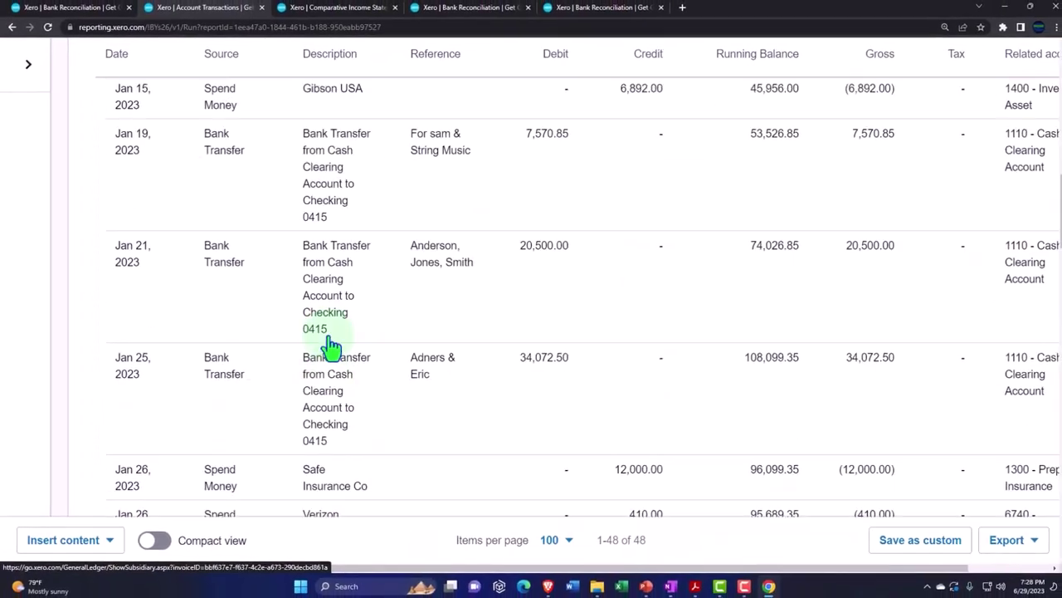
left_click(12, 30)
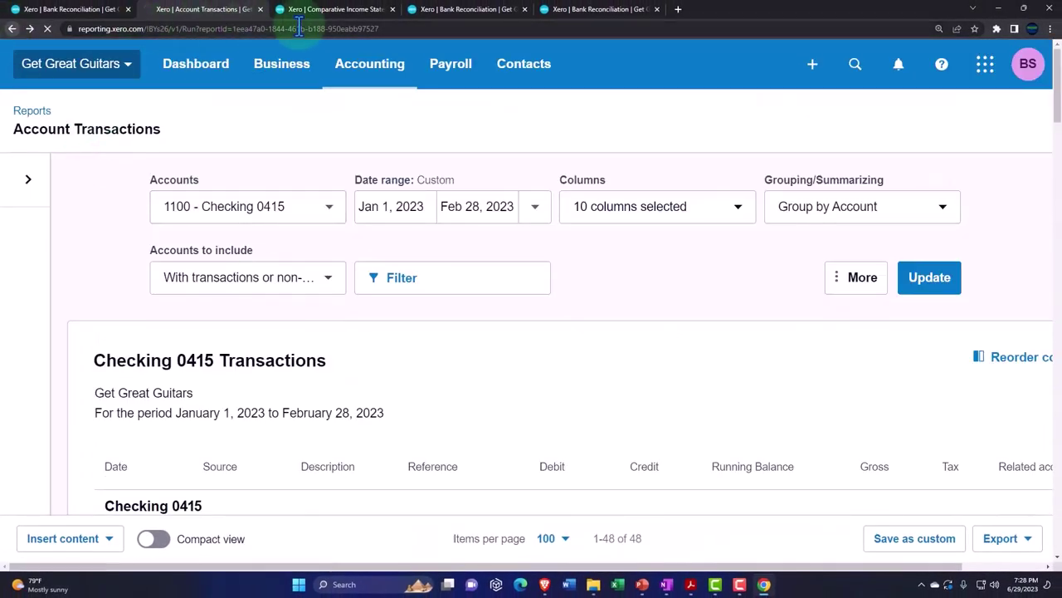
Update the comparative income statement again and examine its February 2023 expenses
left_click(326, 14)
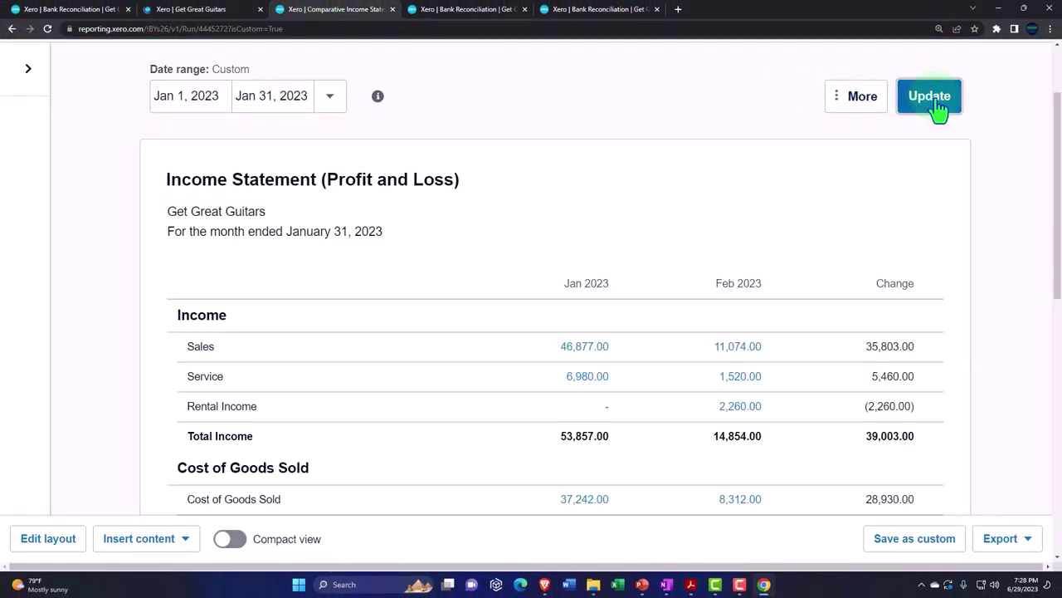
left_click(929, 96)
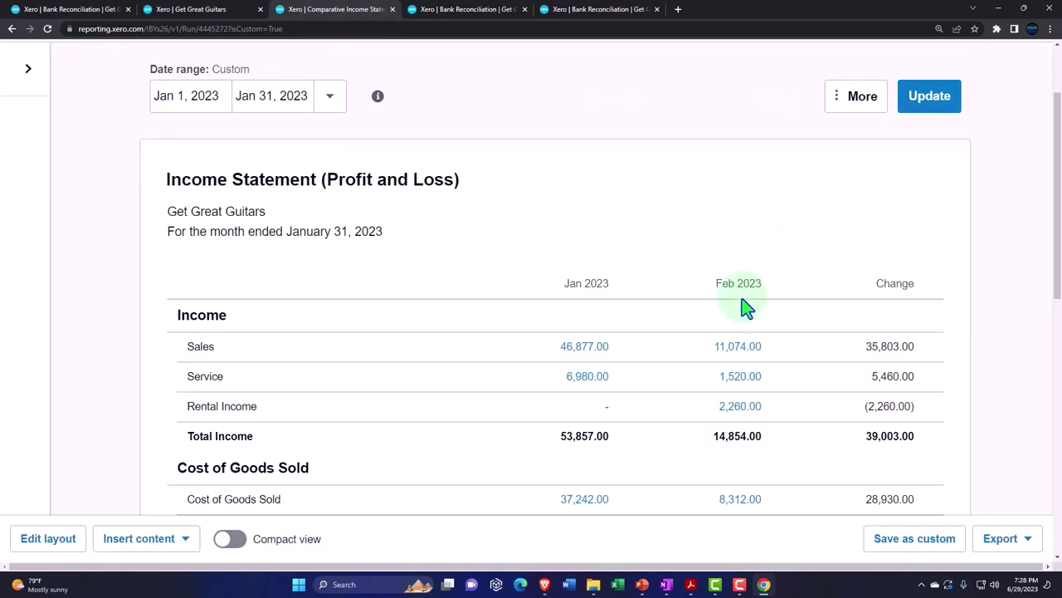
scroll(744, 307, "down", 5)
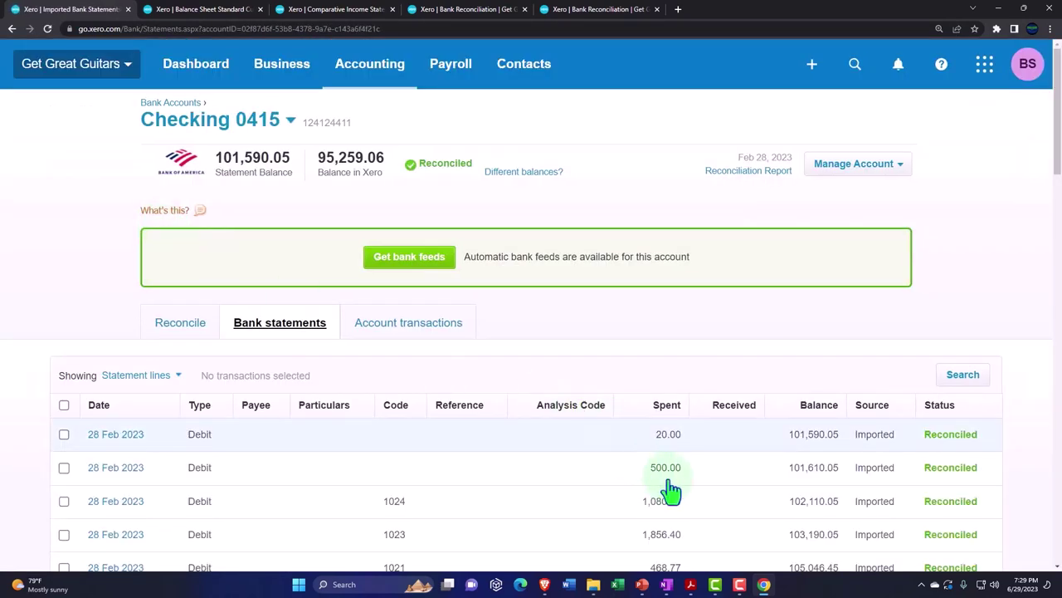
Switch to Bank Stmt Feb.pdf in Adobe Acrobat Reader and highlight the bank service charges amount of 20
mouse_move(692, 586)
left_click(741, 535)
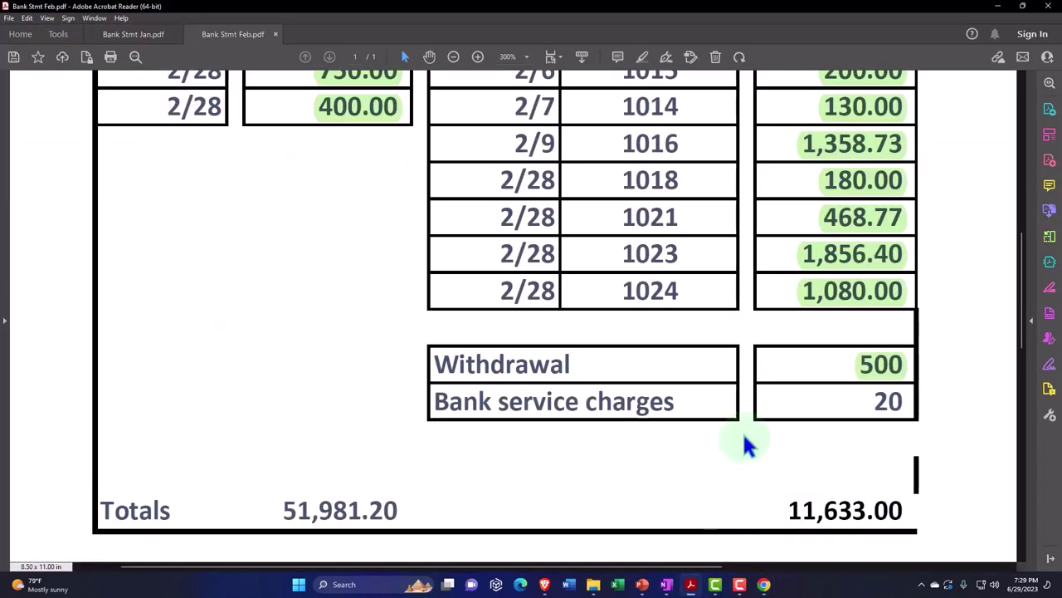
left_click_drag(890, 392, 913, 394)
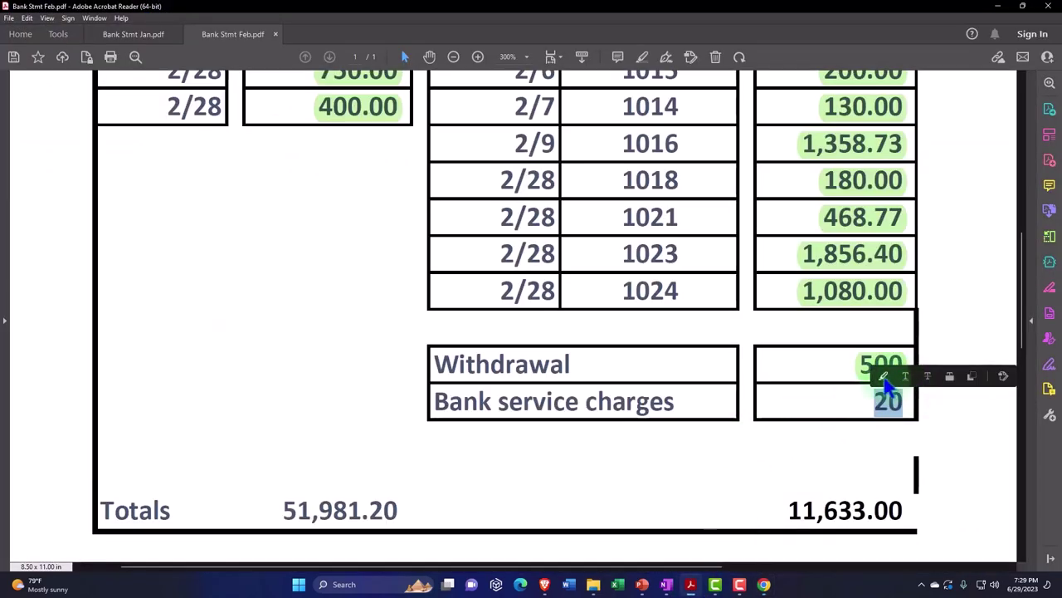
Highlight the Total additions and the Total checks, withdraws and fees amounts in the statement summary, and return to Xero
scroll(768, 407, "up", 10)
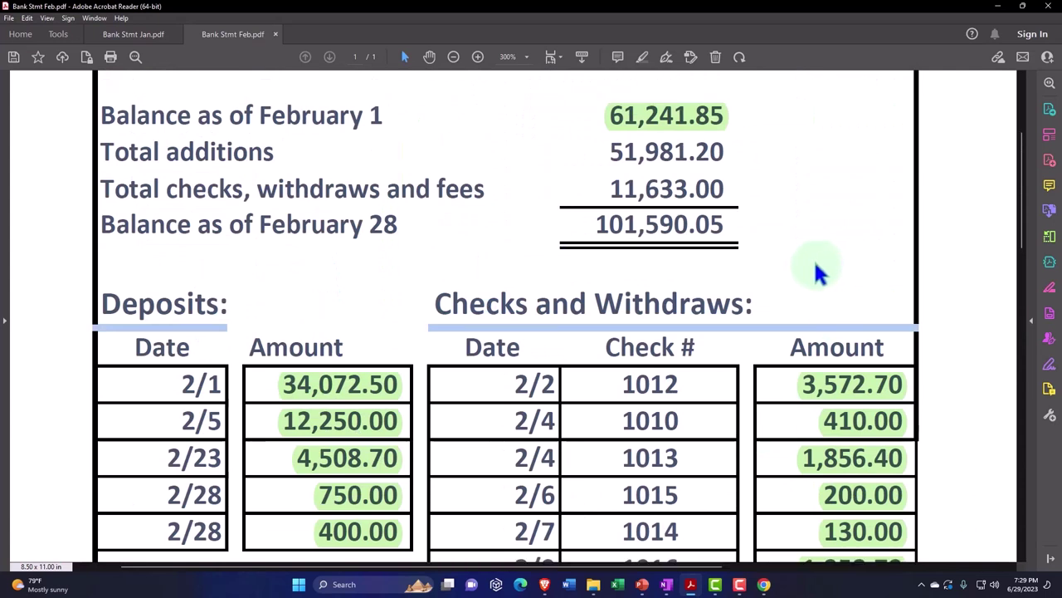
scroll(818, 270, "up", 1)
left_click_drag(607, 171, 733, 164)
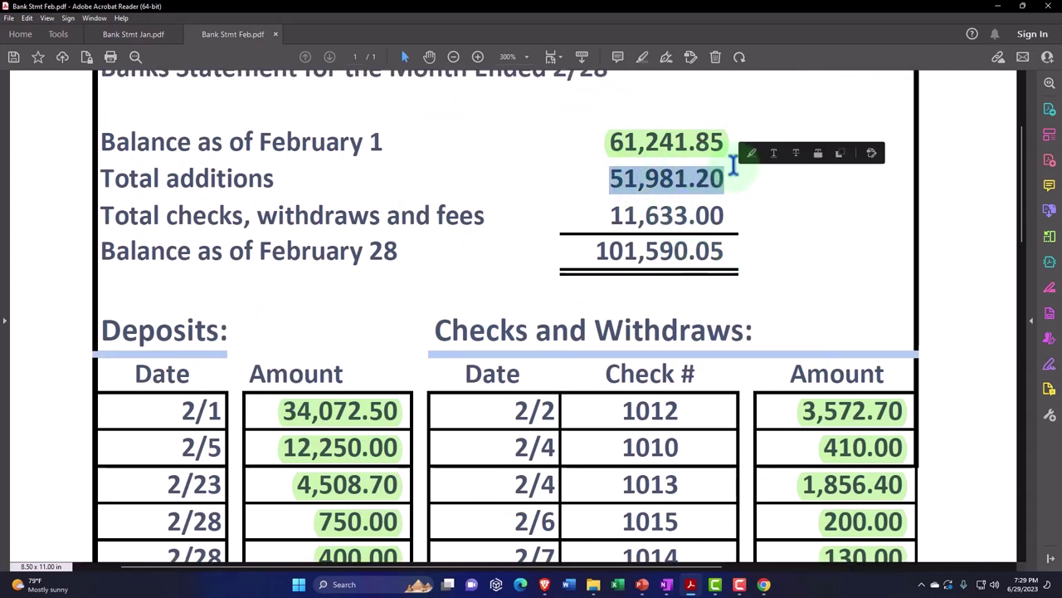
left_click(751, 153)
left_click_drag(609, 214, 725, 209)
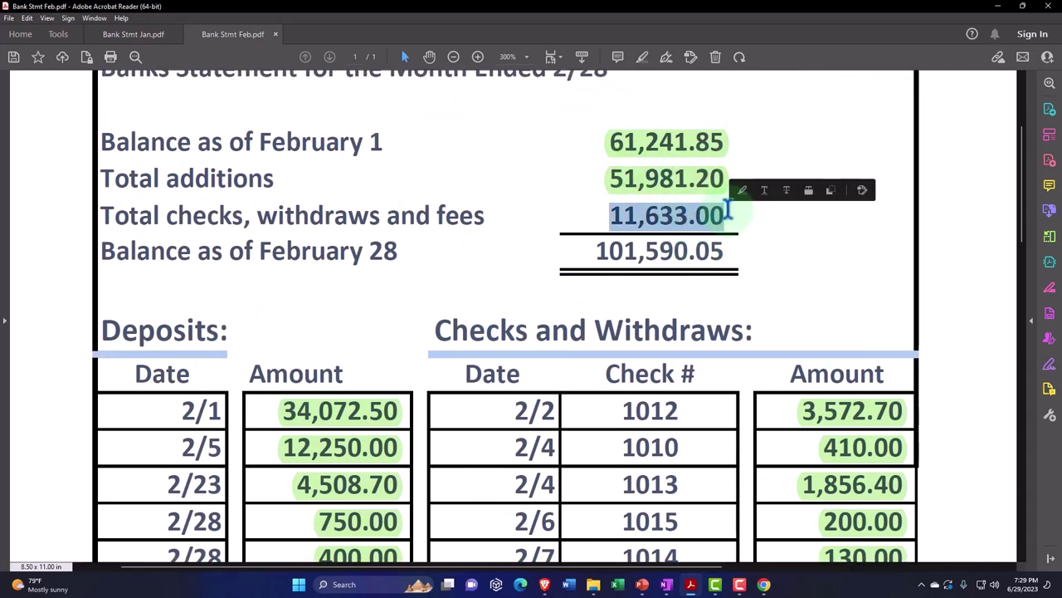
left_click(743, 191)
left_click(1000, 8)
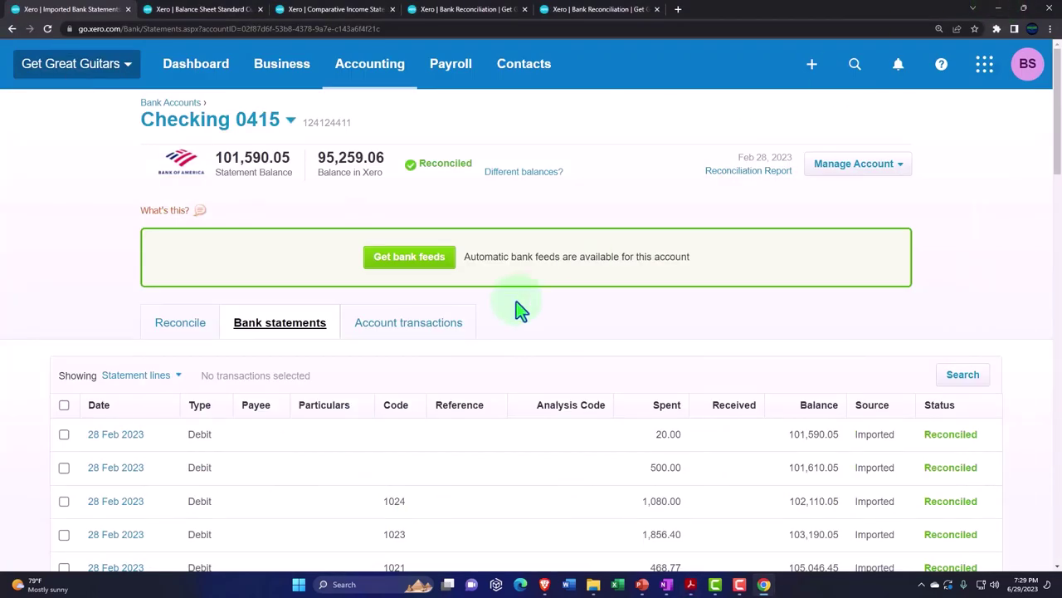
Examine the status of the February and January 2023 statement lines imported for Checking 0415
scroll(474, 374, "down", 5)
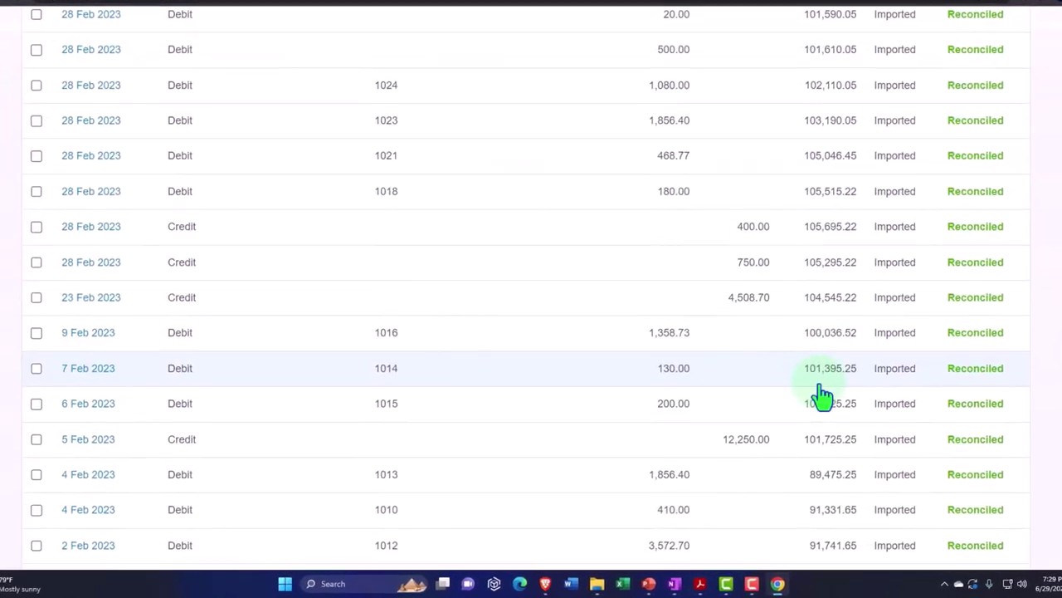
scroll(950, 382, "down", 4)
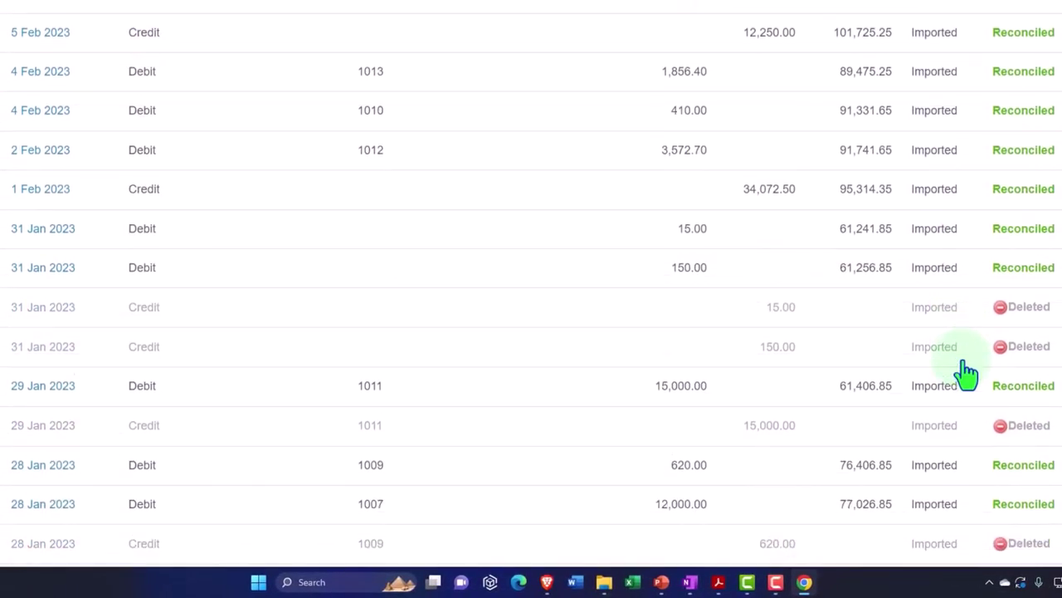
scroll(1005, 328, "down", 10)
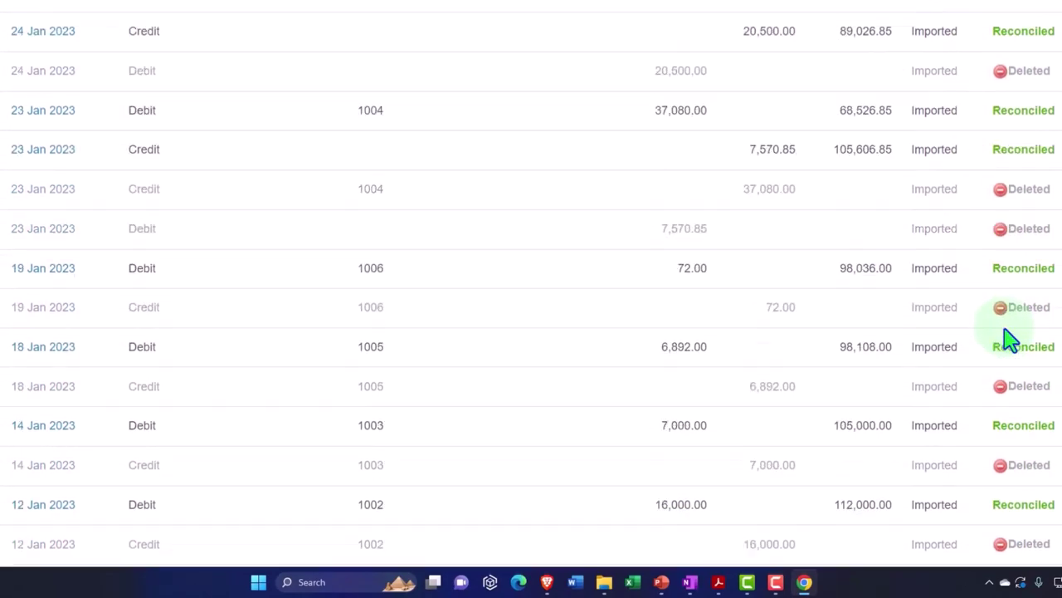
scroll(1008, 336, "down", 2)
scroll(1012, 348, "up", 15)
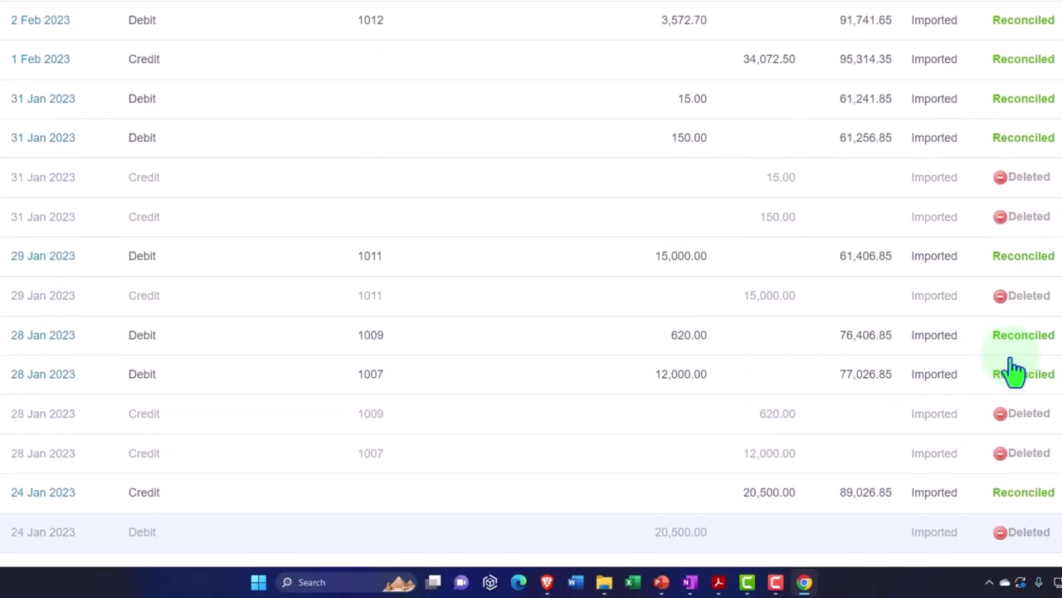
scroll(1015, 368, "up", 5)
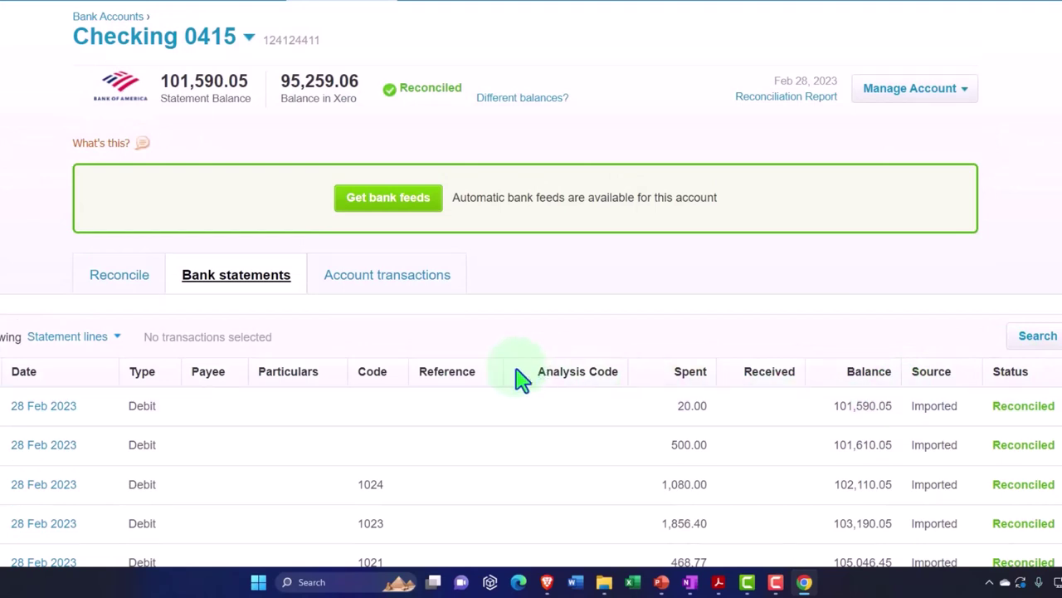
Open Checking 0415's account transactions and examine which February 2023 items are still unreconciled
left_click(362, 282)
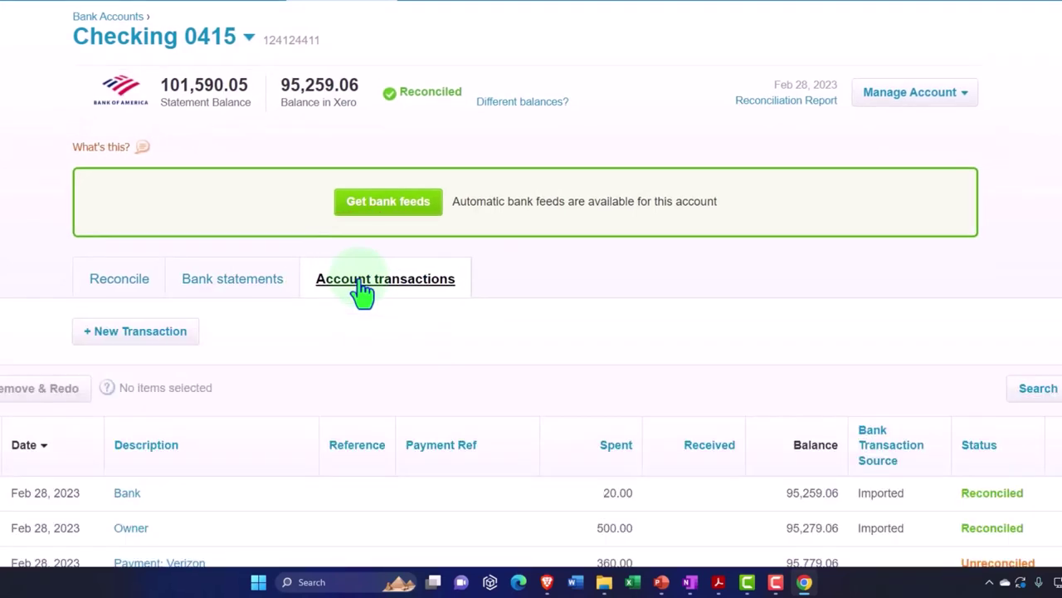
scroll(575, 330, "down", 2)
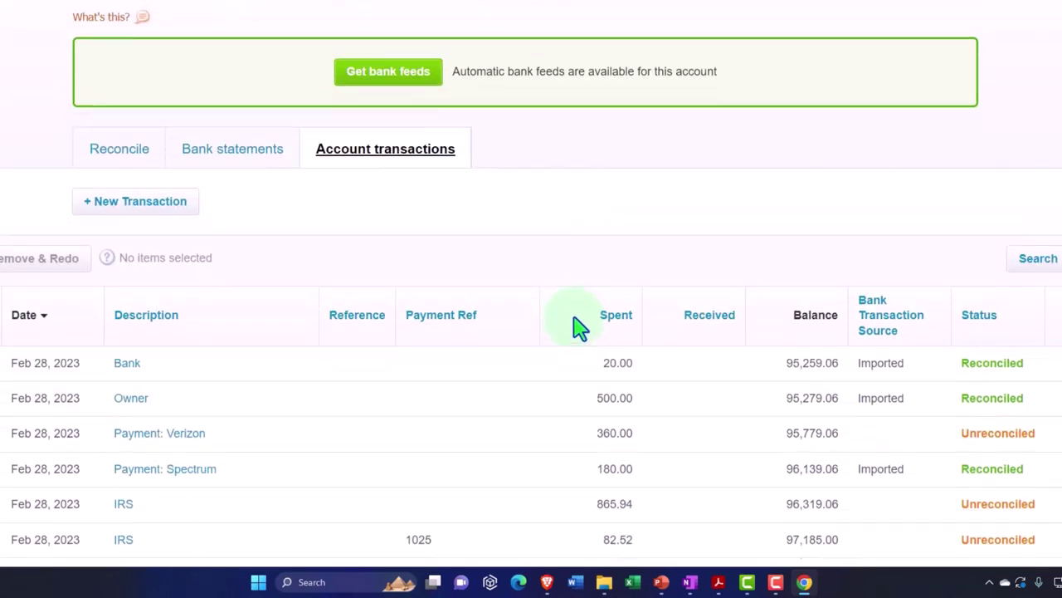
scroll(574, 318, "down", 3)
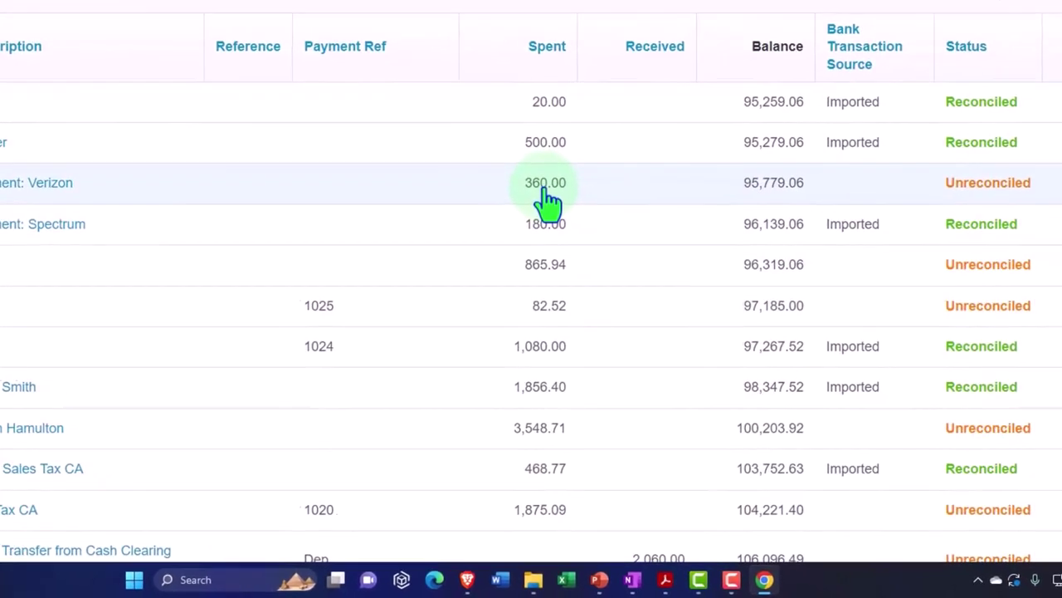
scroll(498, 290, "down", 1)
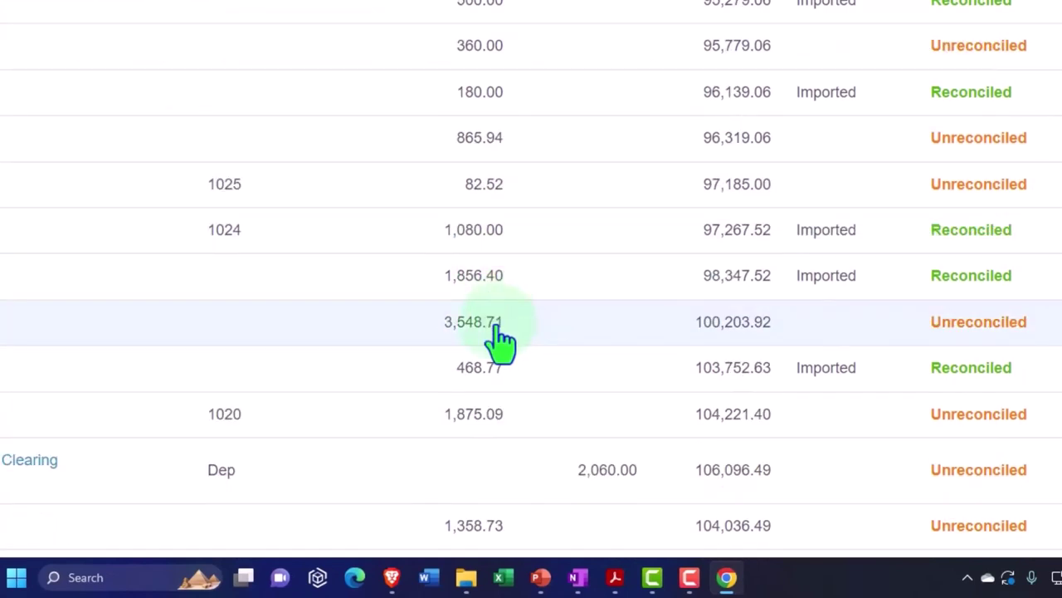
scroll(498, 340, "down", 1)
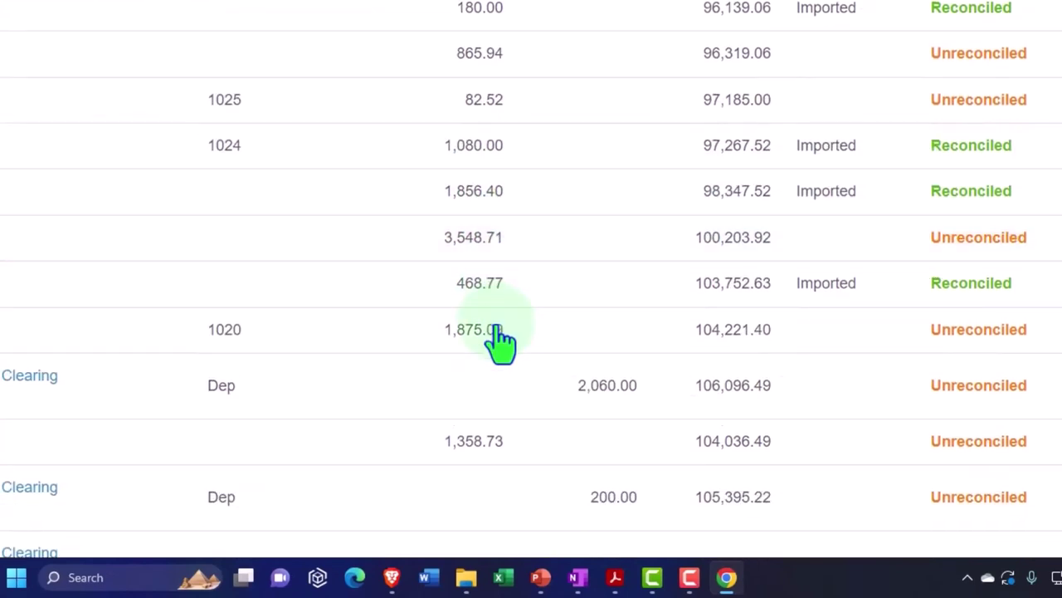
scroll(498, 336, "down", 2)
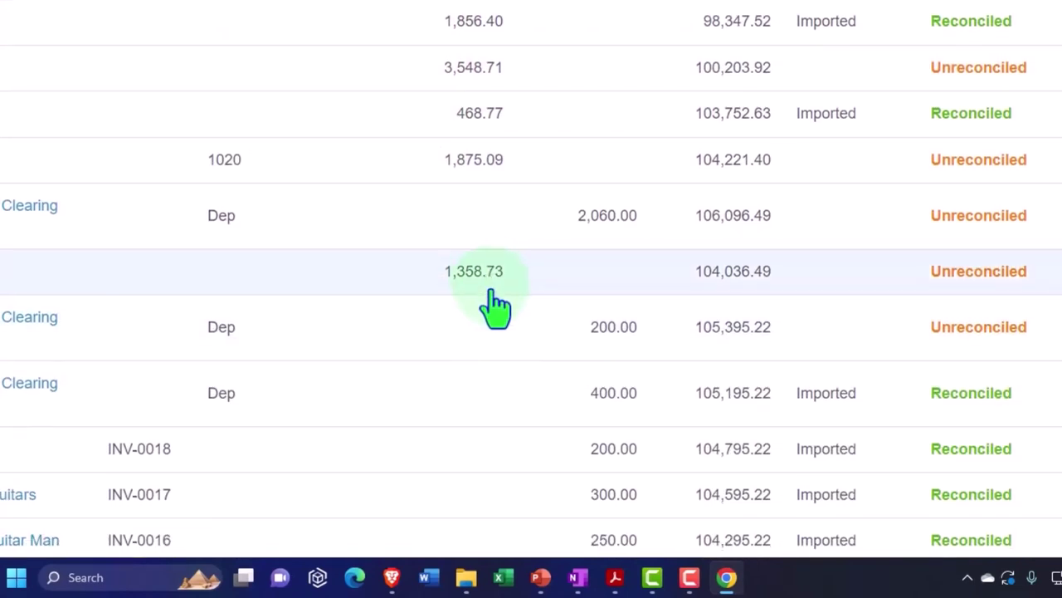
Examine the older Checking 0415 account transactions for items still unreconciled
scroll(494, 303, "down", 5)
scroll(496, 307, "down", 4)
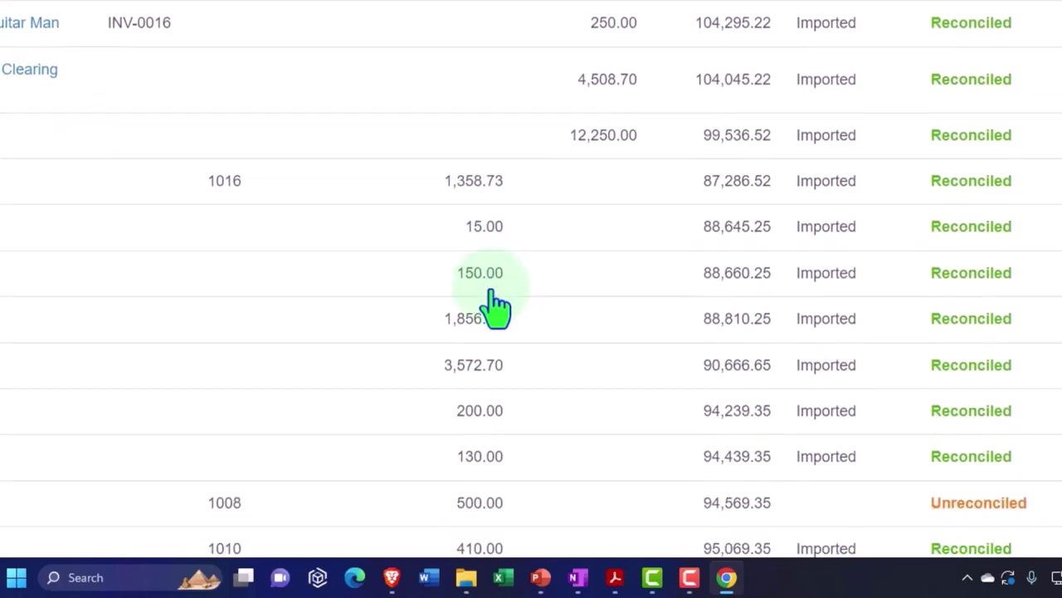
scroll(498, 337, "up", 6)
Refresh the January 2023 Bank Reconciliation report for Checking 0415 and review its Totals Summary
scroll(498, 340, "up", 10)
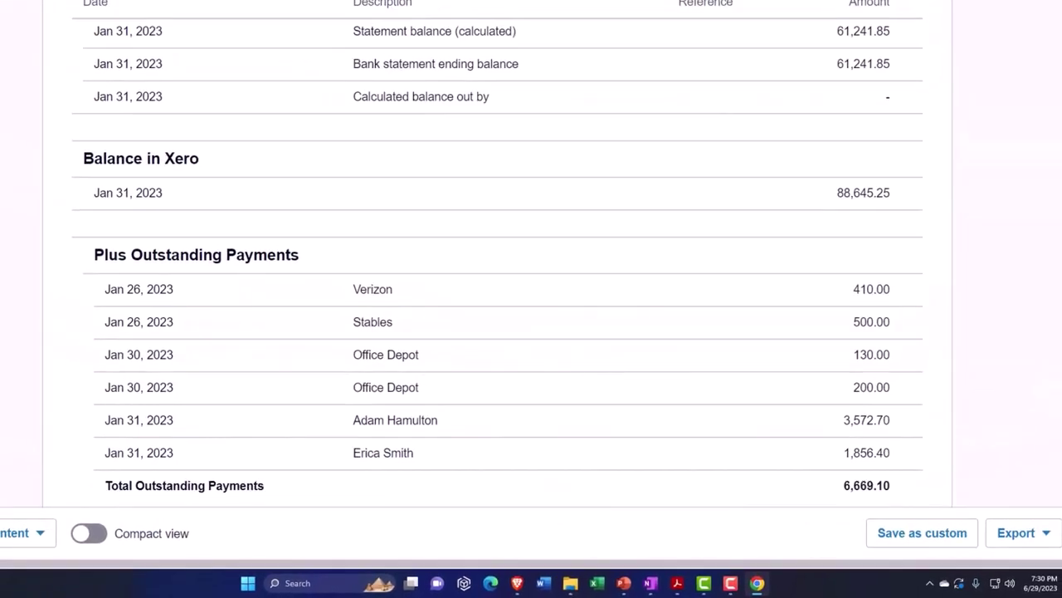
scroll(515, 228, "up", 10)
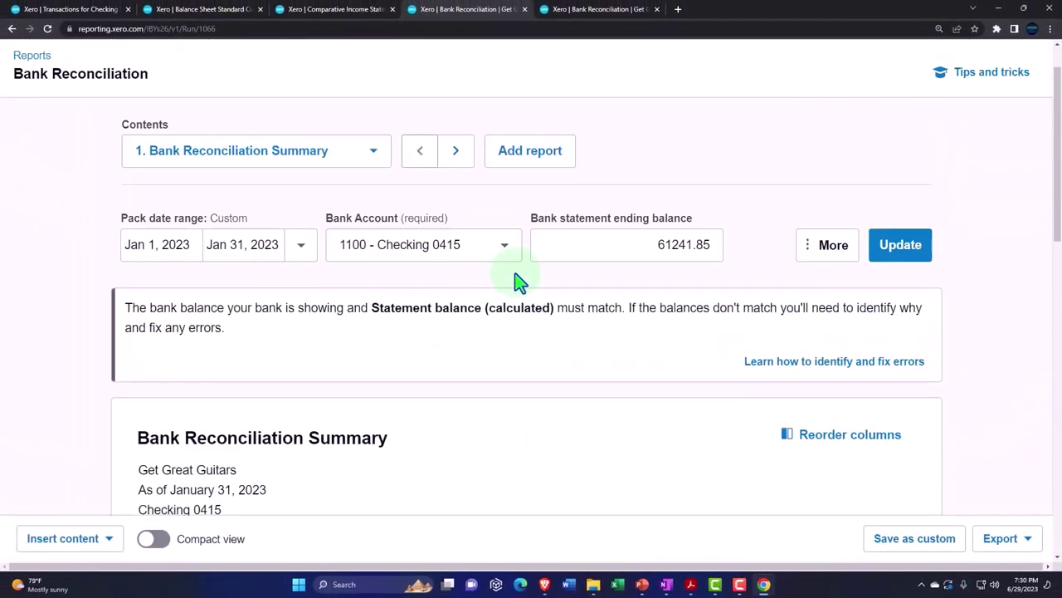
left_click(889, 264)
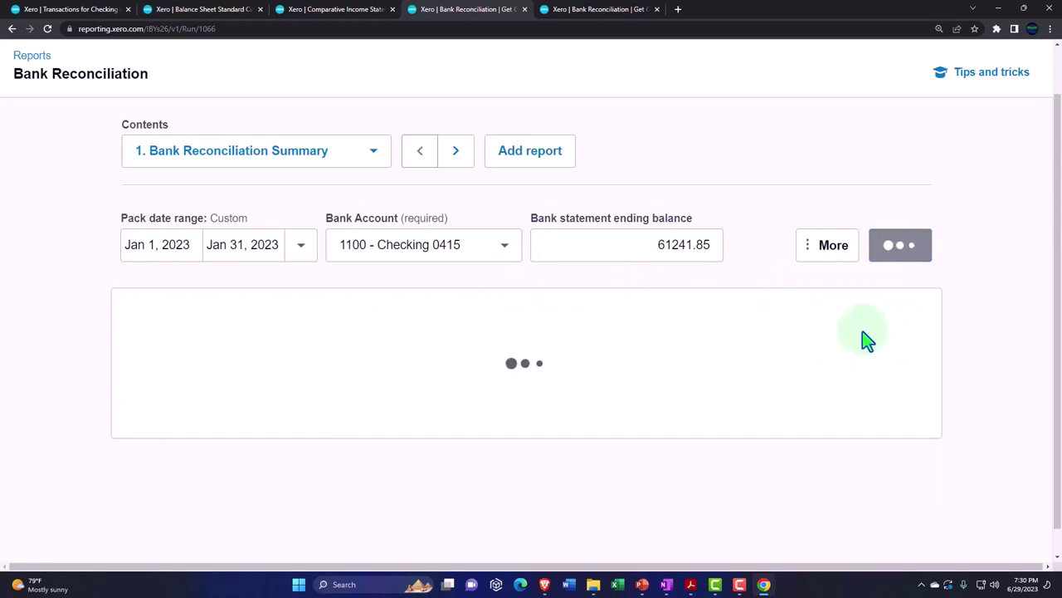
scroll(864, 341, "down", 5)
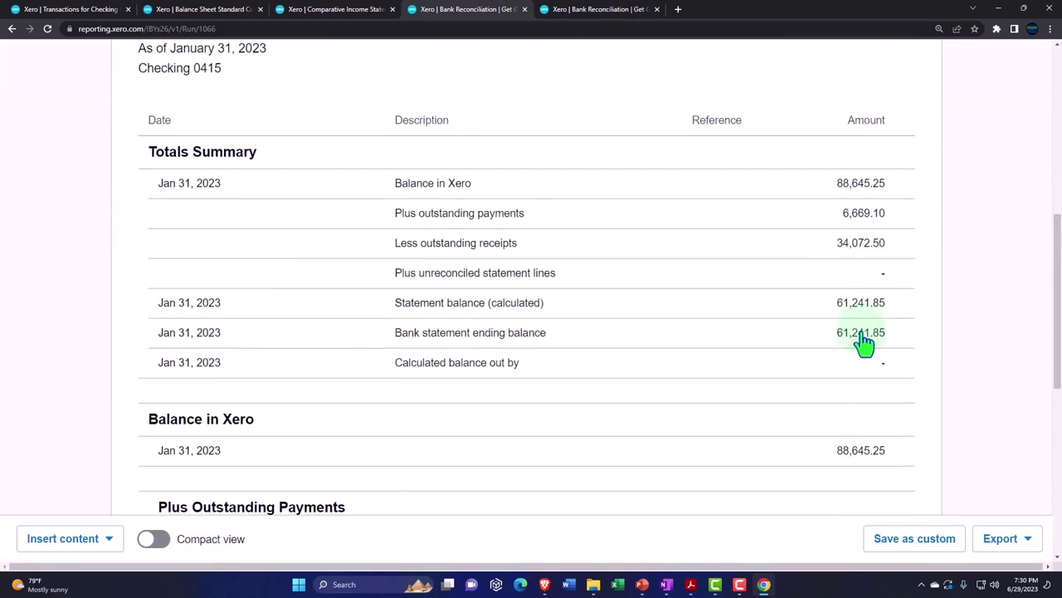
Refresh the February 2023 Bank Reconciliation report for Checking 0415 and review its Totals Summary
left_click(598, 10)
scroll(676, 286, "up", 8)
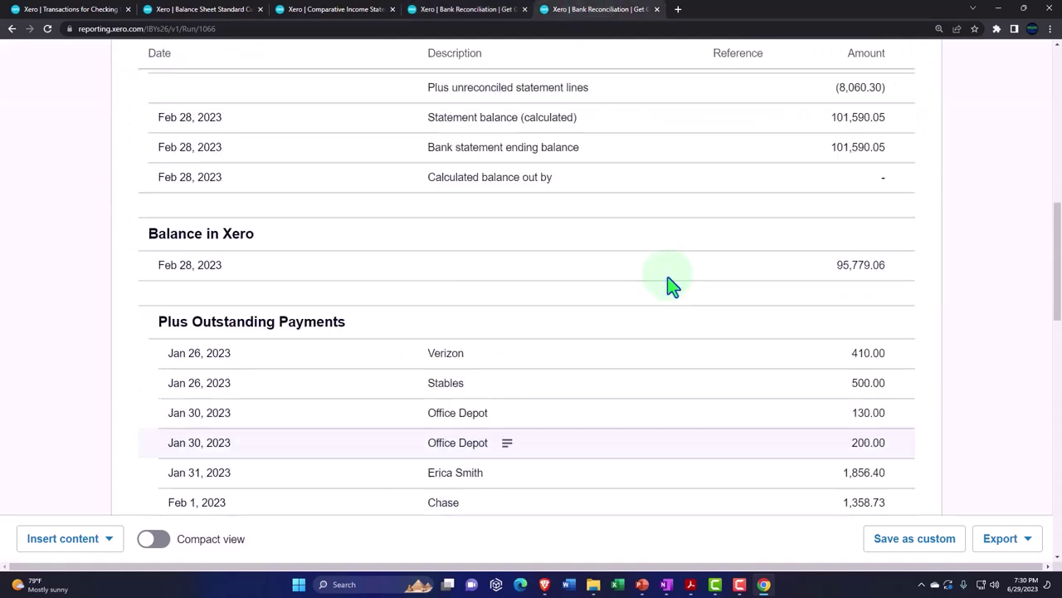
scroll(691, 297, "up", 2)
left_click(882, 122)
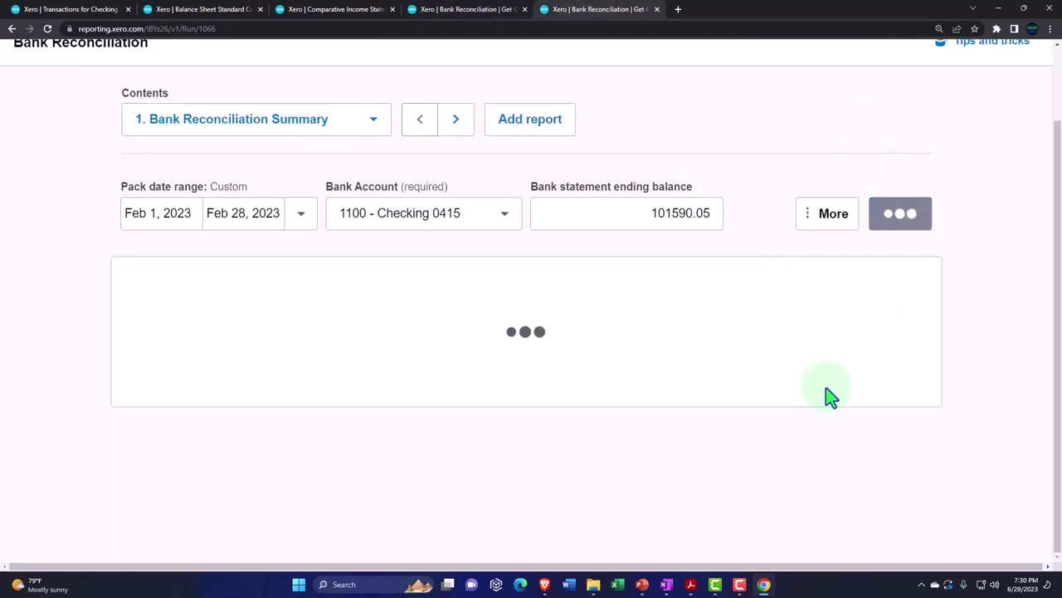
scroll(797, 397, "down", 3)
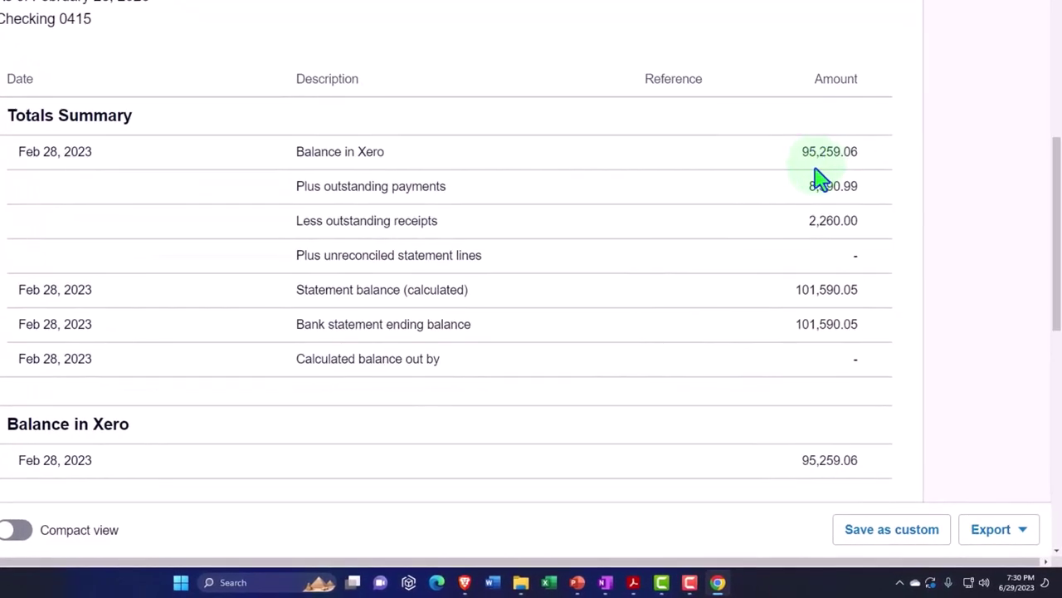
Compare the Balance Sheet's February 28, 2023 Checking 0415 balance with the Balance in Xero on the February reconciliation report
left_click(195, 5)
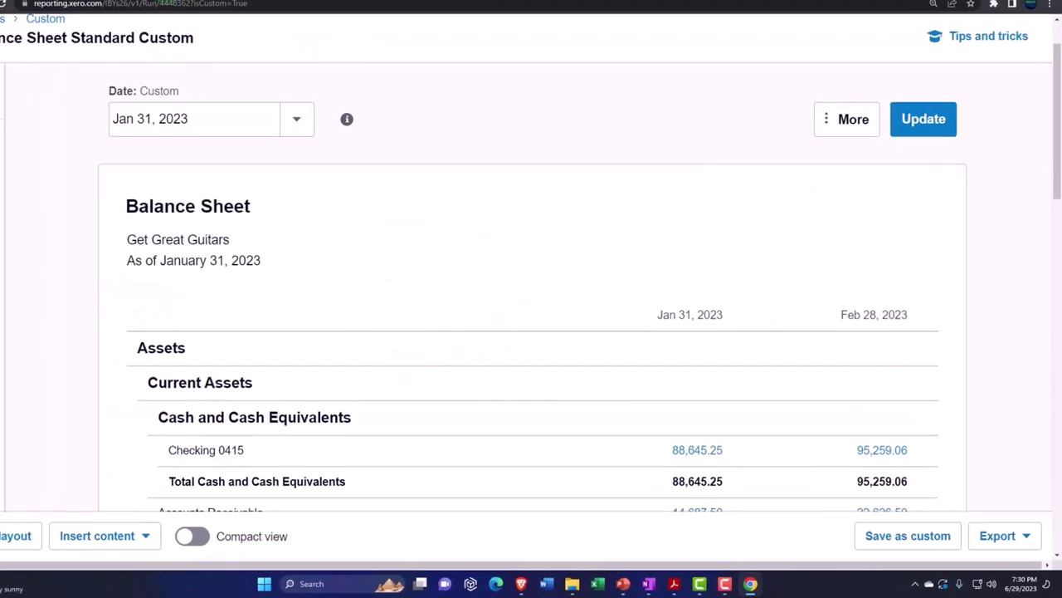
scroll(711, 332, "down", 1)
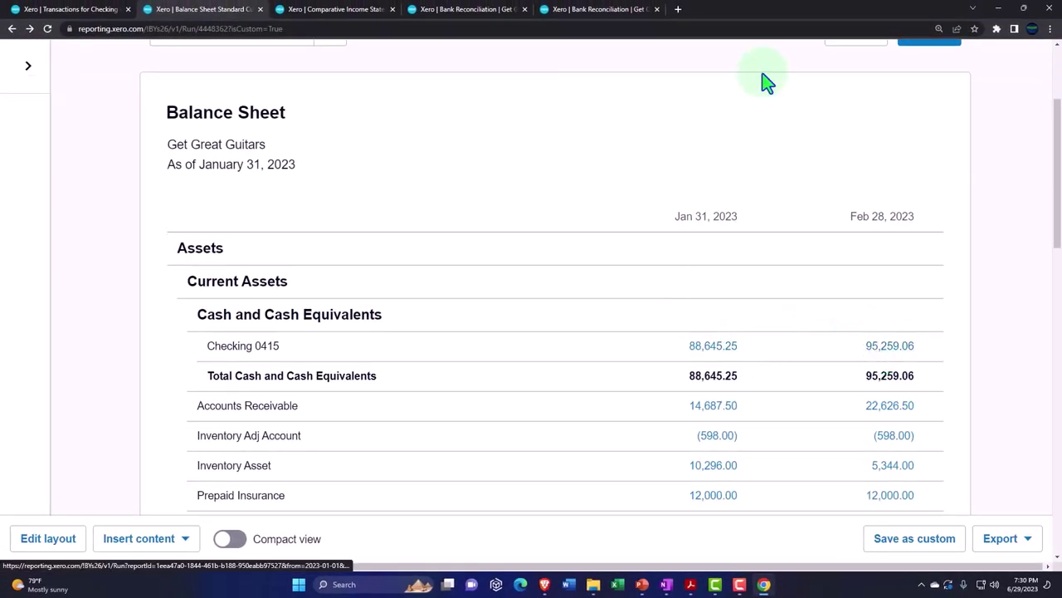
left_click(618, 15)
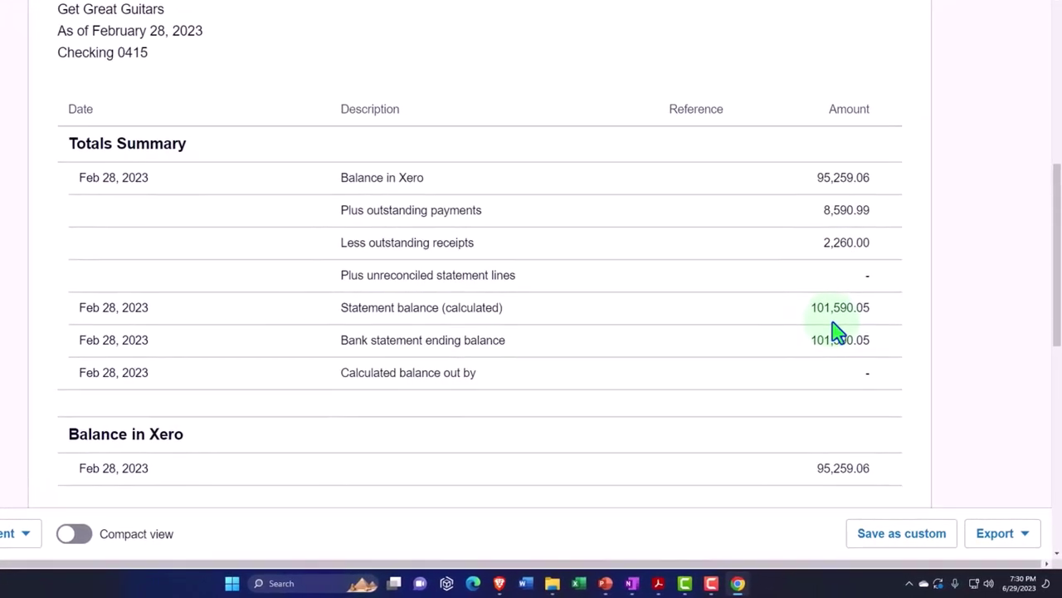
Switch to Bank Stmt Feb.pdf in Adobe Acrobat Reader, check the February 28 balance against the reconciliation report, and return to Xero
mouse_move(650, 583)
left_click(700, 536)
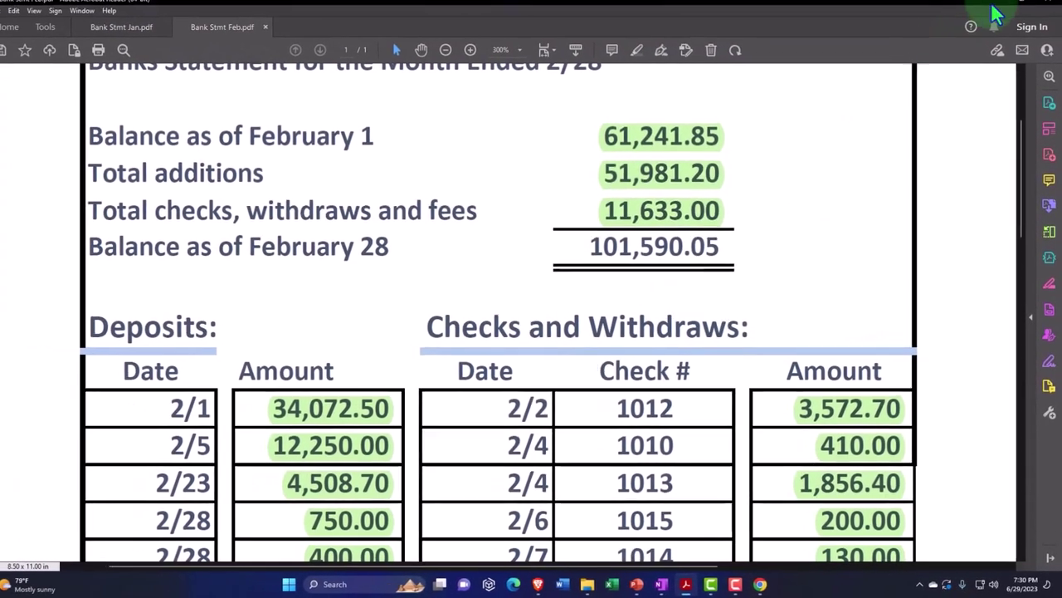
left_click(996, 17)
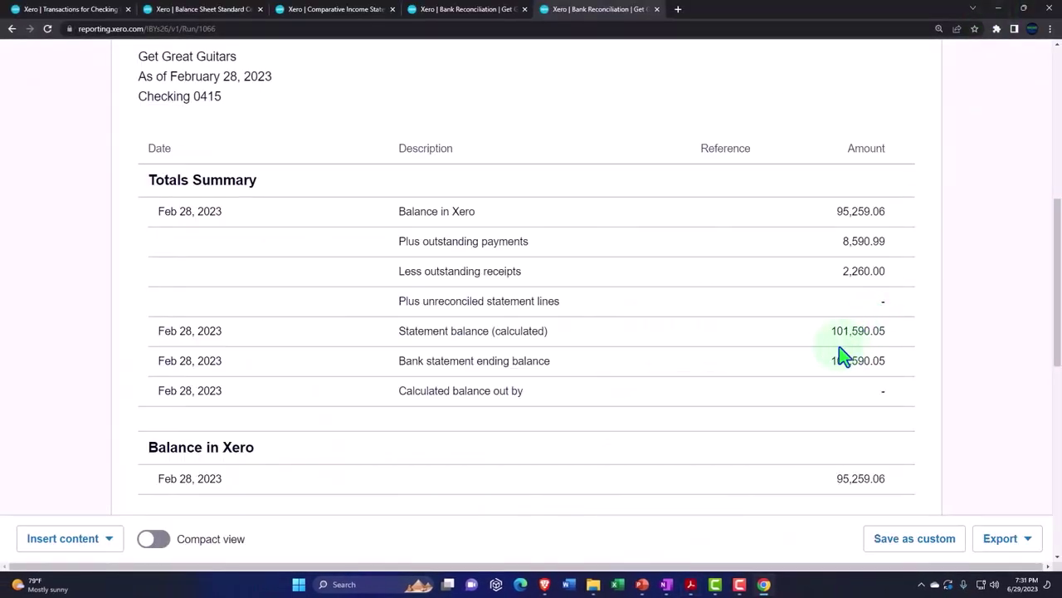
Examine the outstanding payments and outstanding receipts on the February 2023 Bank Reconciliation report
scroll(814, 374, "down", 4)
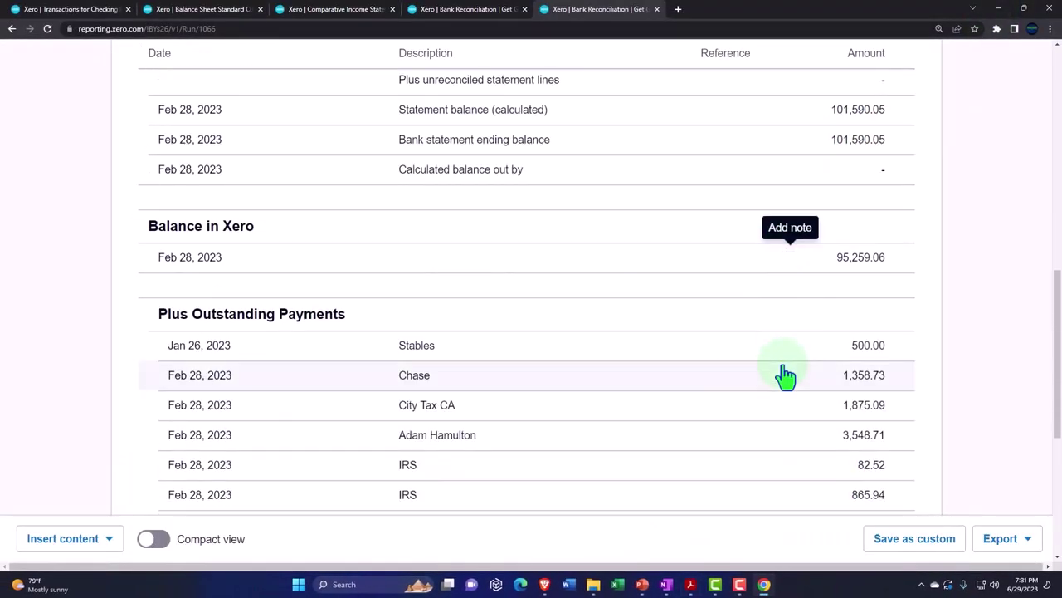
scroll(785, 376, "down", 1)
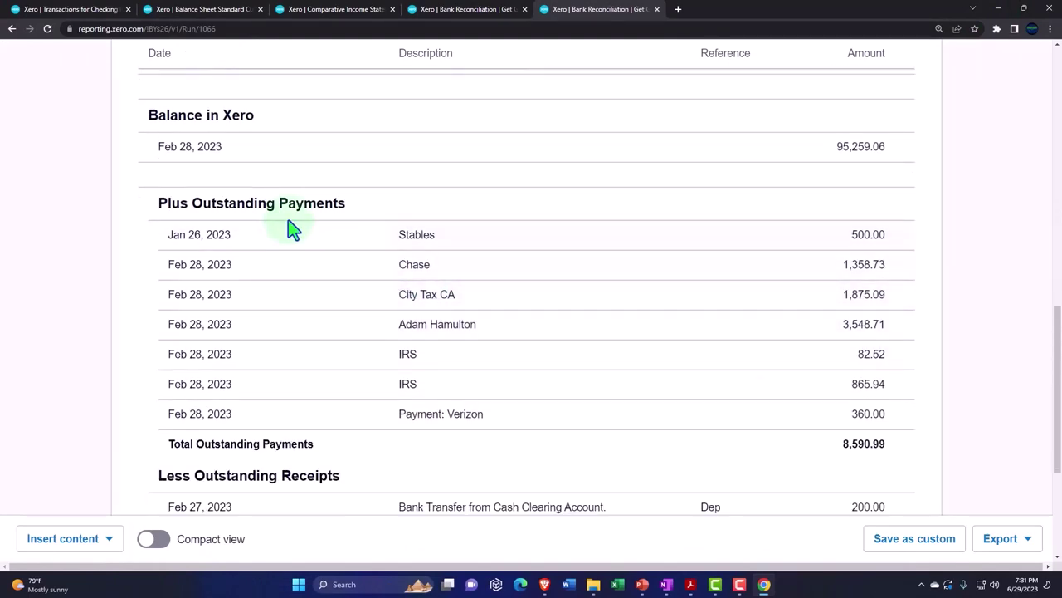
scroll(287, 217, "down", 3)
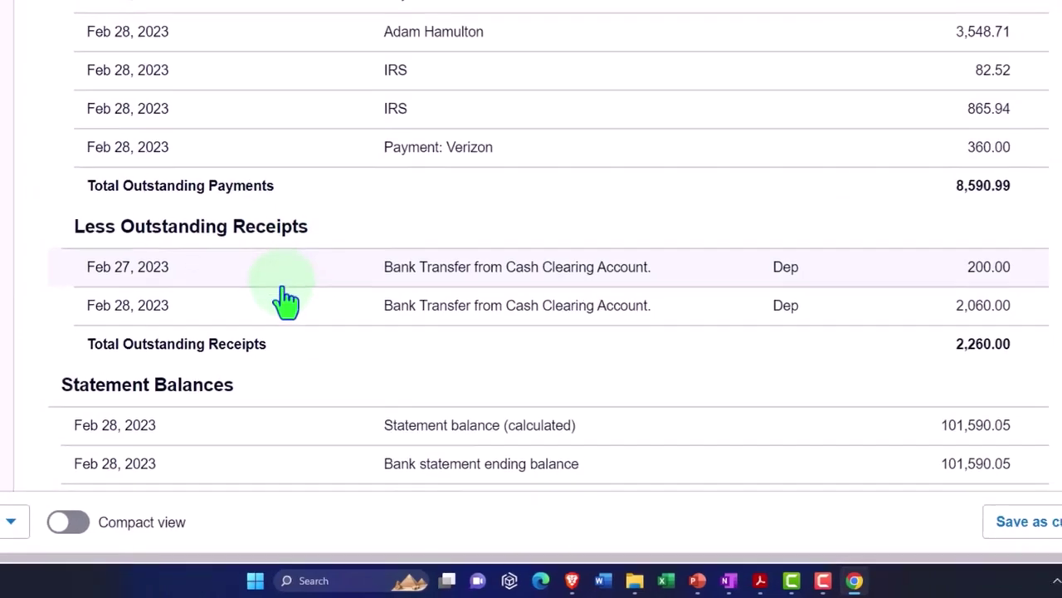
scroll(291, 307, "up", 10)
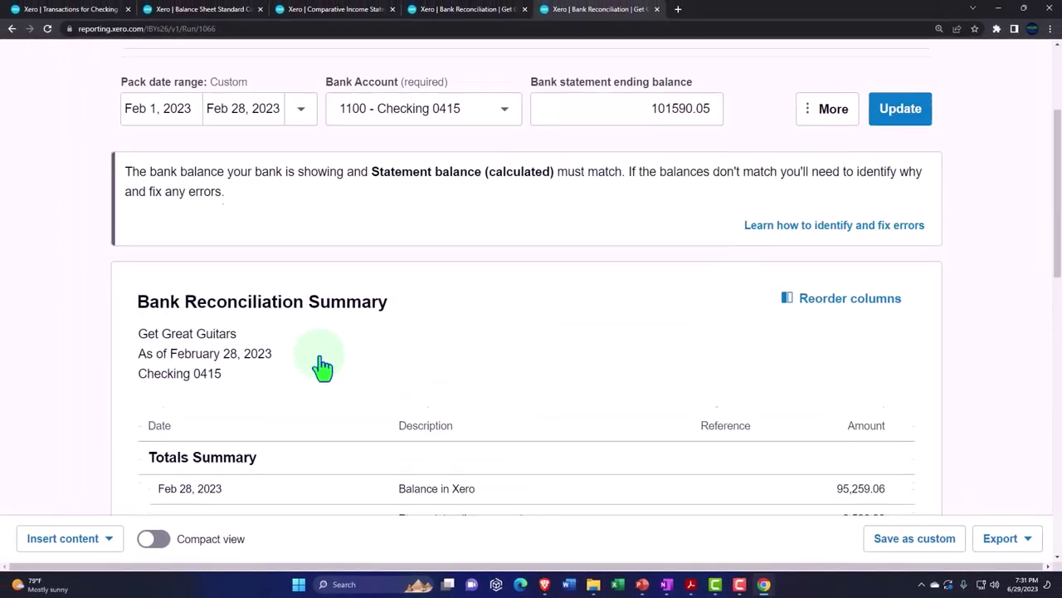
scroll(322, 367, "up", 2)
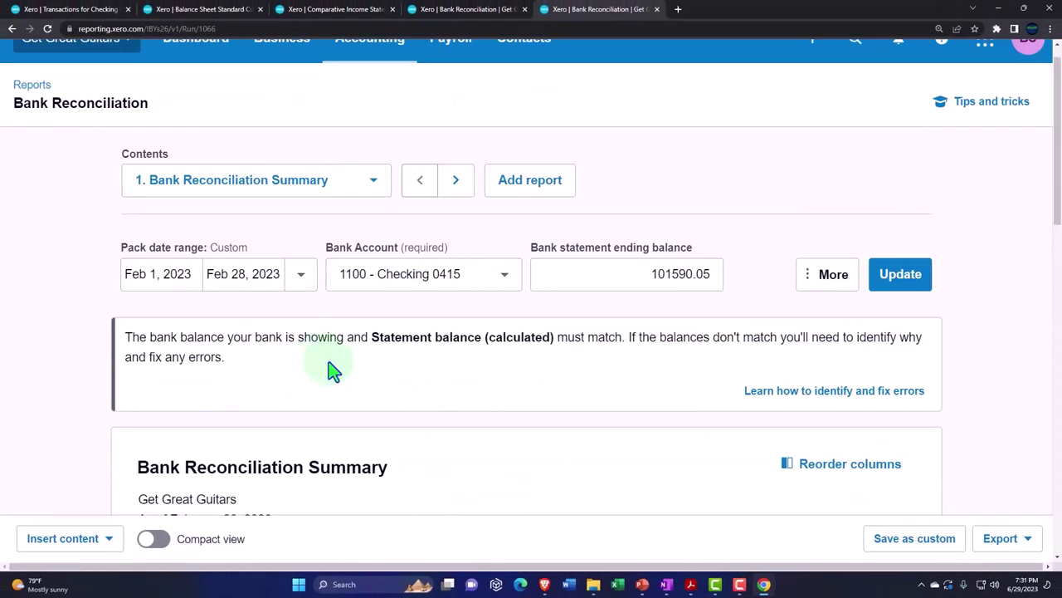
Duplicate the February reconciliation report's browser tab and open the new version of the Trial Balance report in the copy
right_click(600, 17)
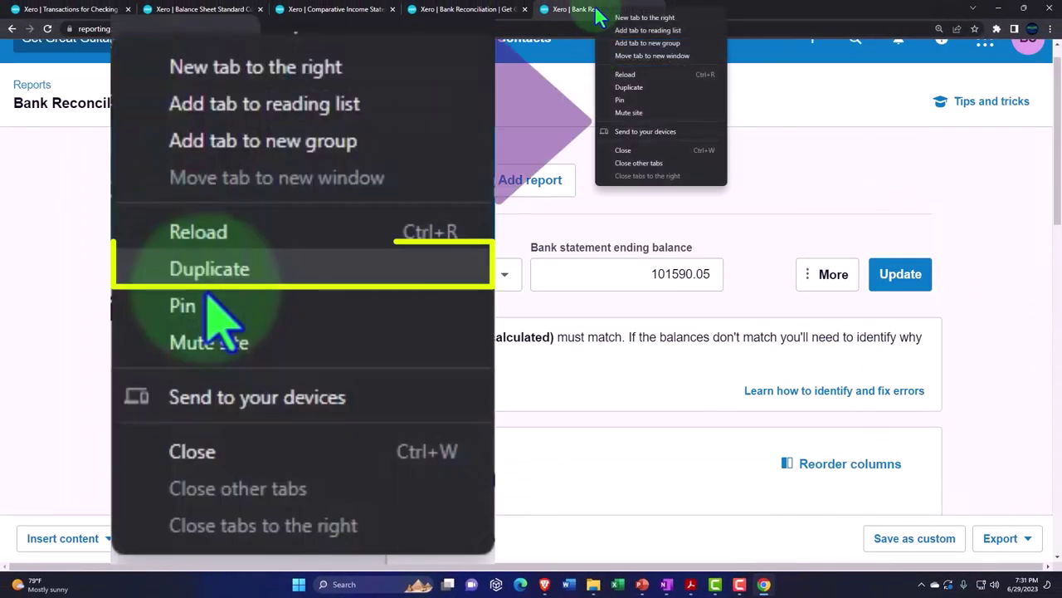
left_click(622, 86)
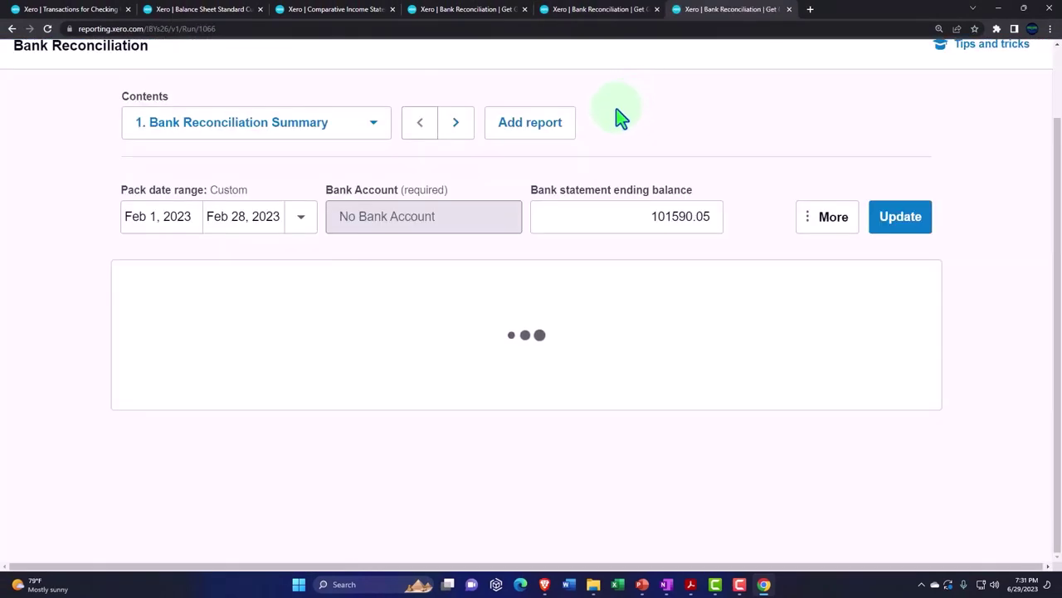
scroll(526, 169, "up", 2)
left_click(392, 79)
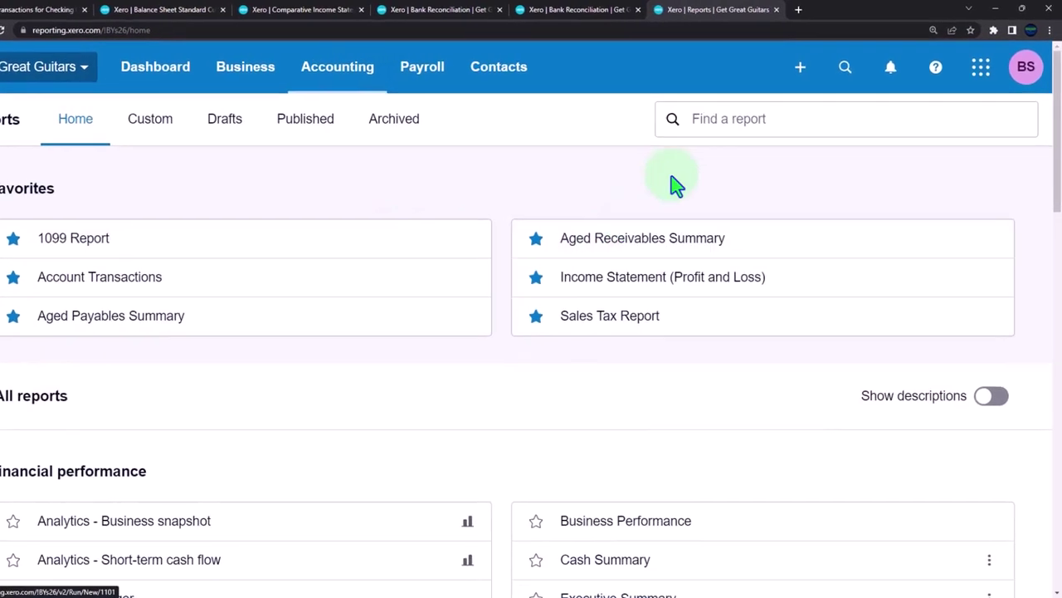
left_click(699, 120)
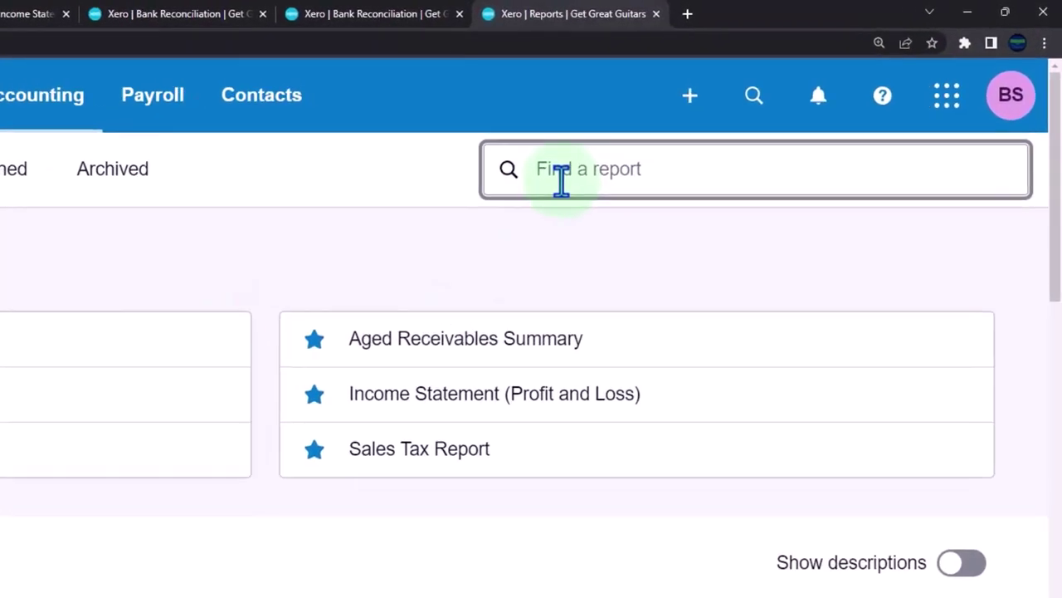
type("trial")
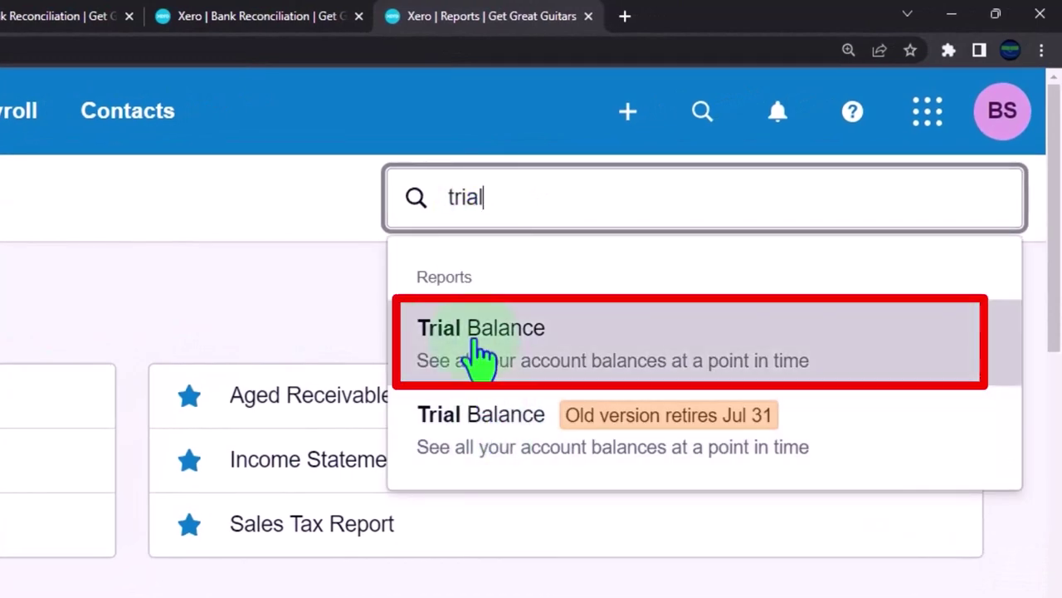
left_click(475, 349)
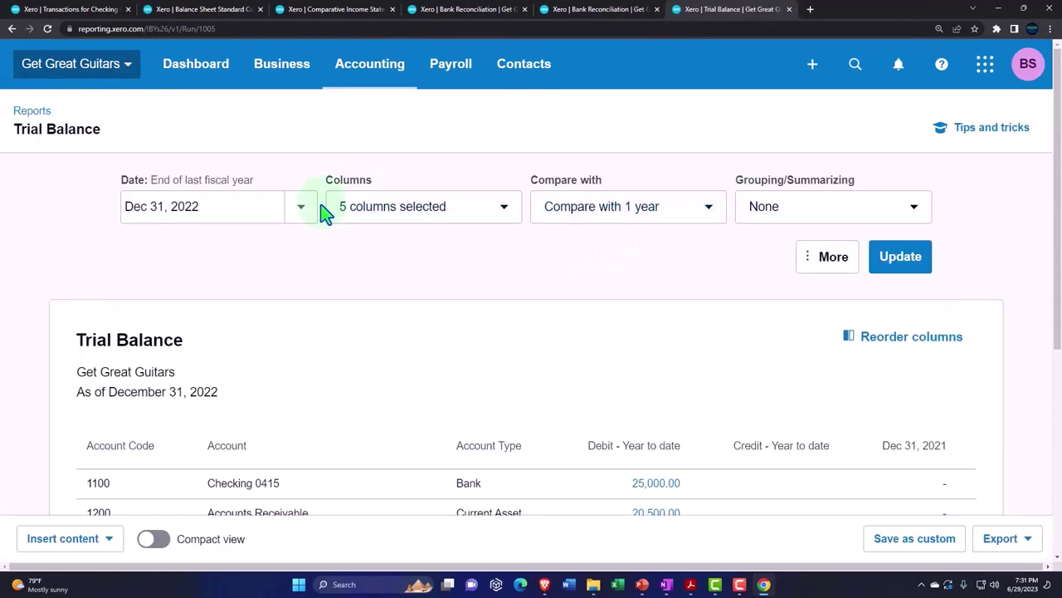
Set the Trial Balance date to Dec 31, 2023 and update the report
left_click(304, 211)
left_click(388, 463)
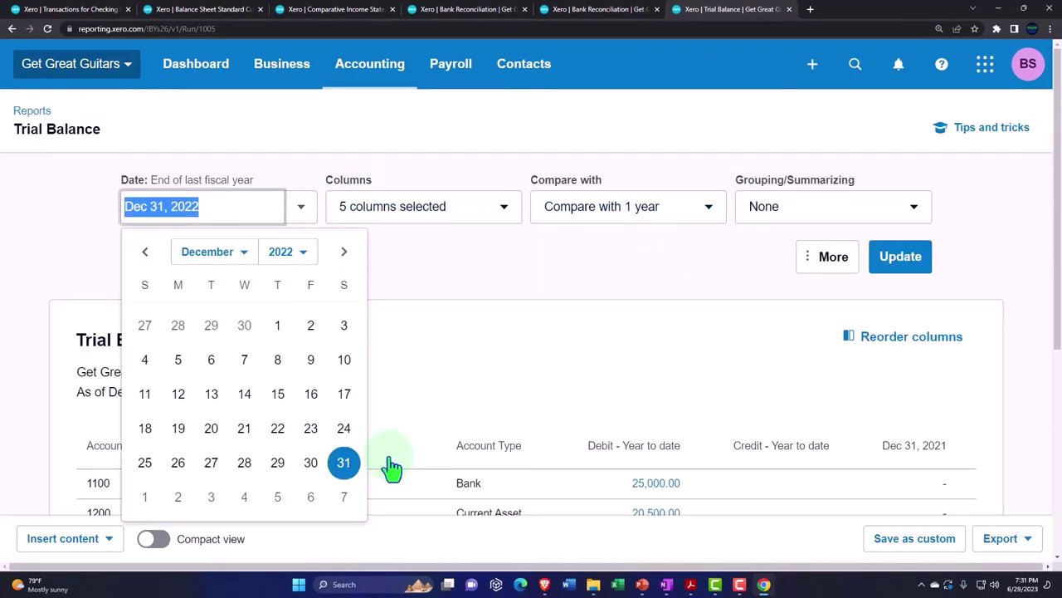
left_click(302, 254)
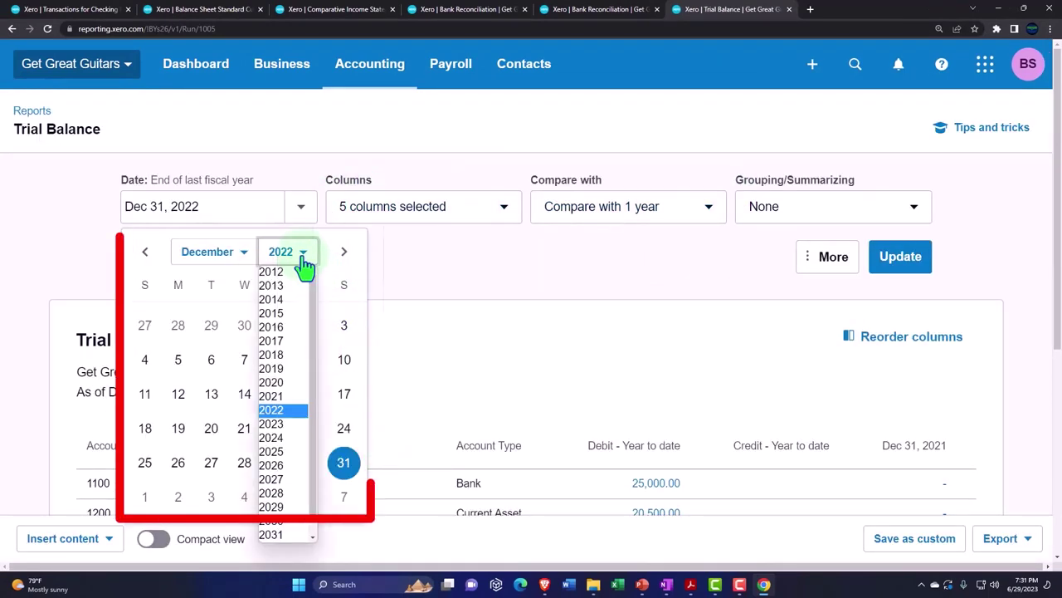
left_click(301, 425)
left_click(144, 496)
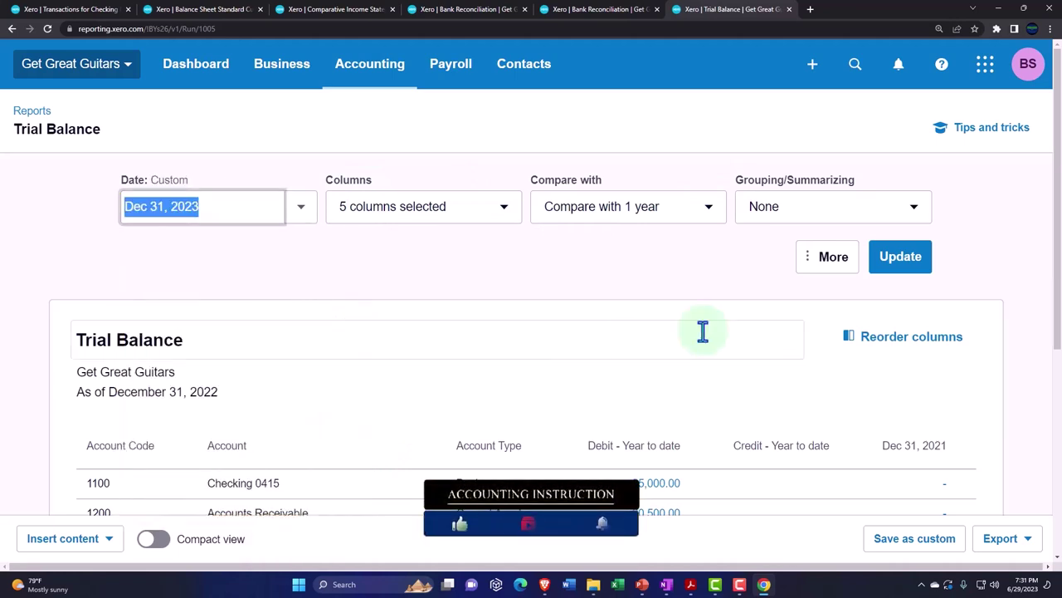
left_click(903, 256)
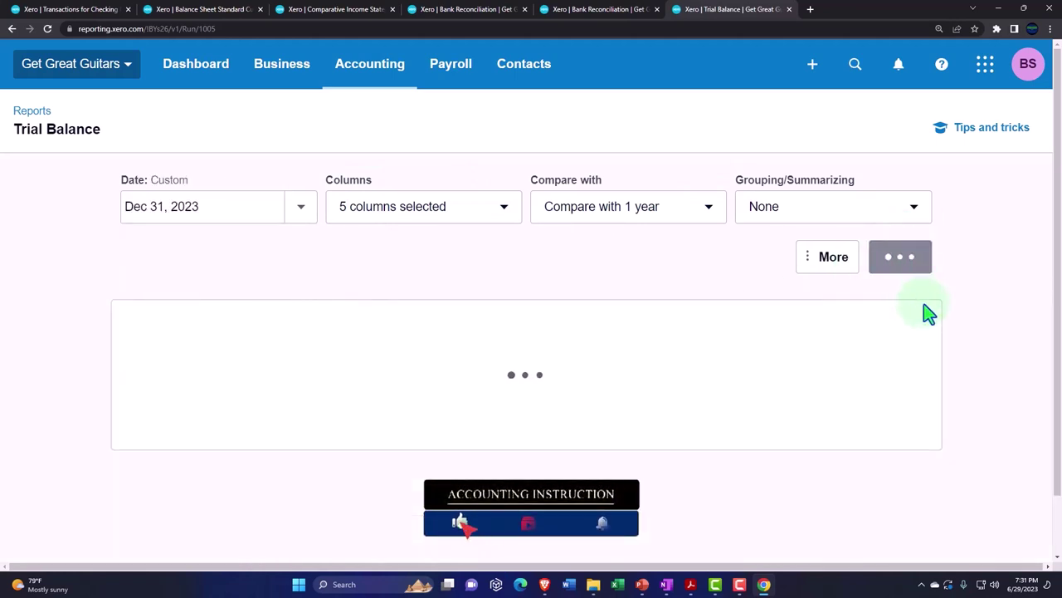
Examine the year-to-date debit and credit balances of all Trial Balance accounts down to the totals
scroll(929, 305, "down", 3)
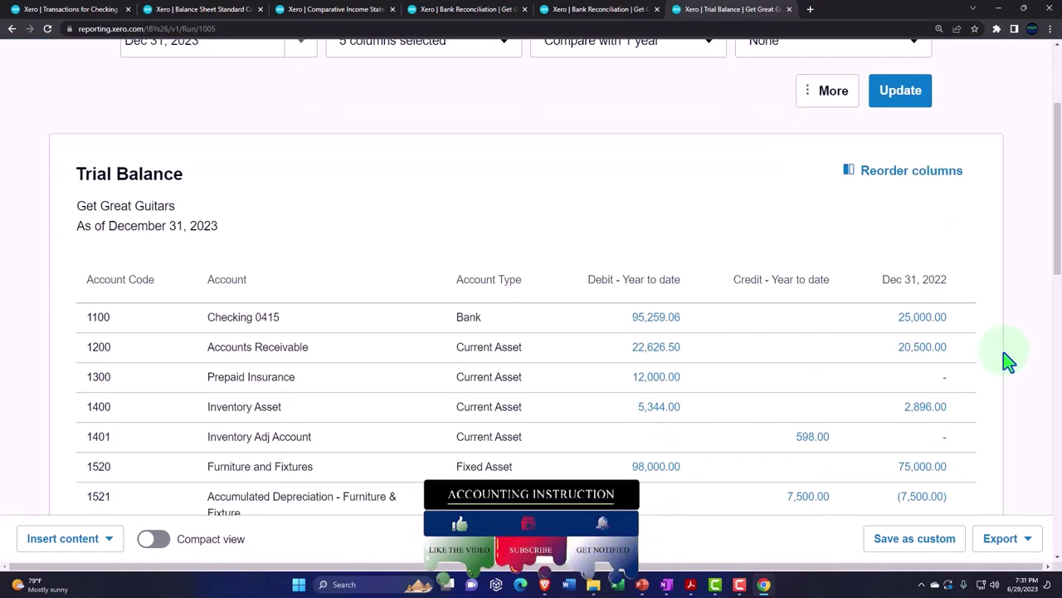
scroll(1006, 359, "down", 1)
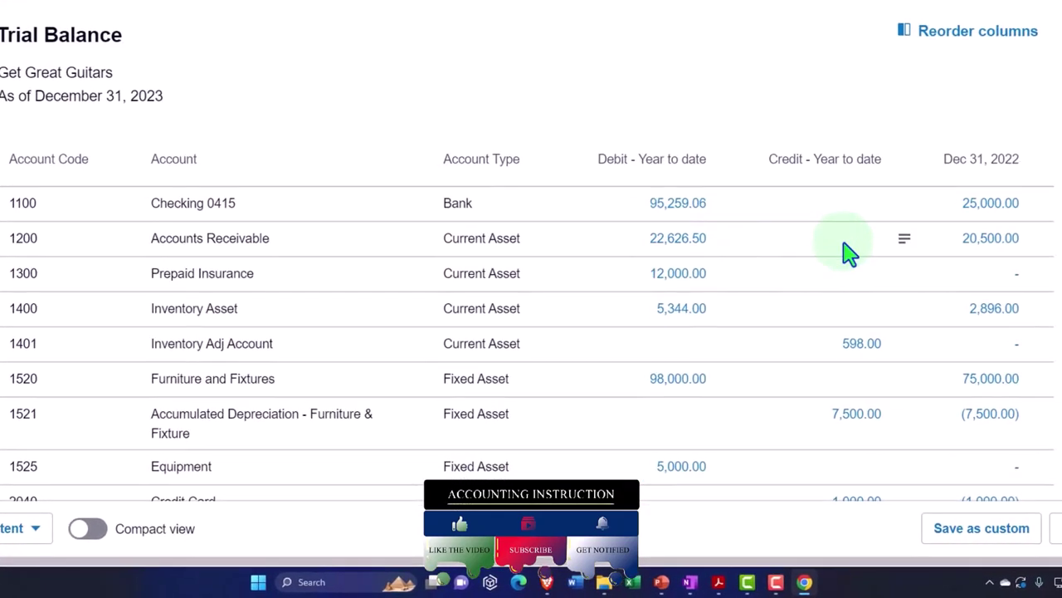
scroll(845, 249, "down", 1)
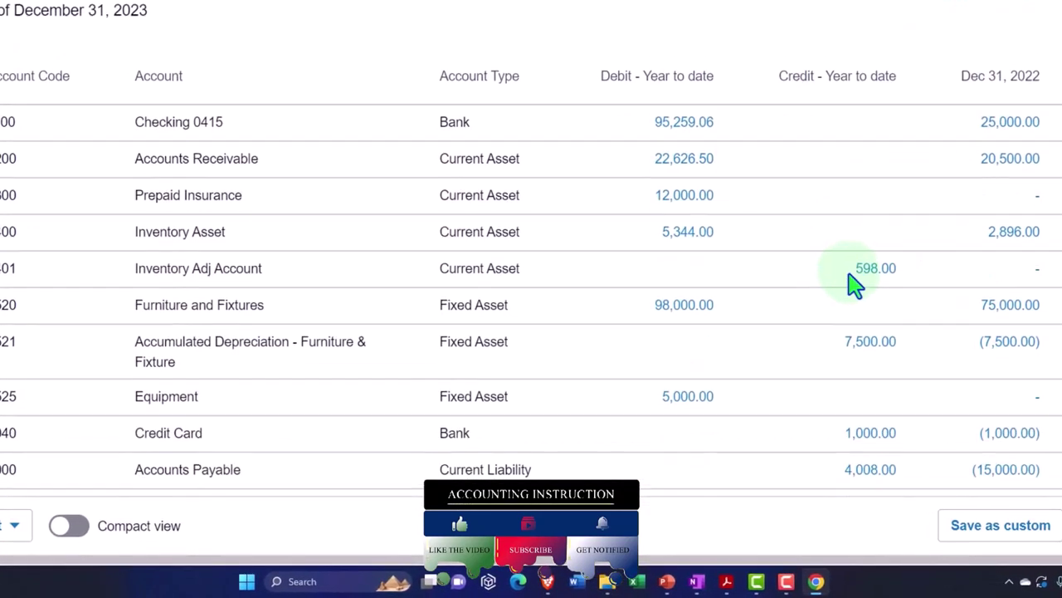
scroll(855, 282, "down", 4)
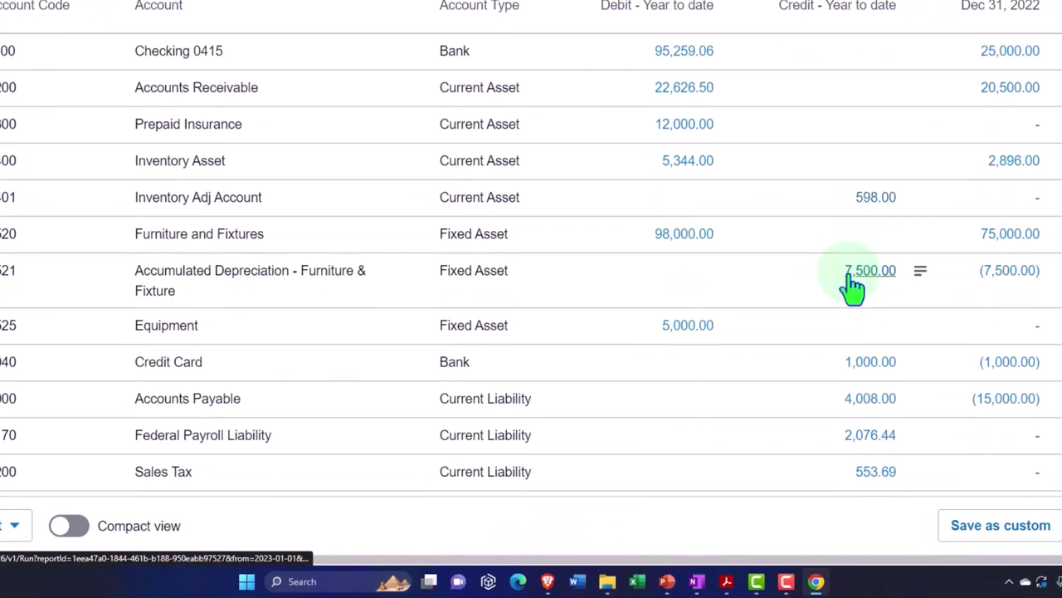
scroll(853, 287, "down", 5)
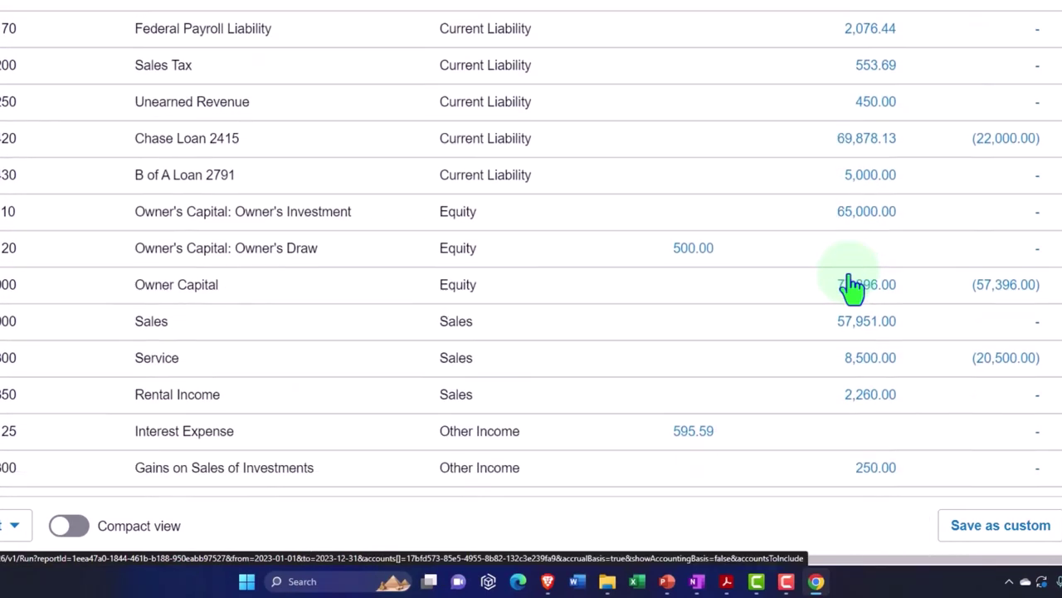
scroll(853, 288, "down", 2)
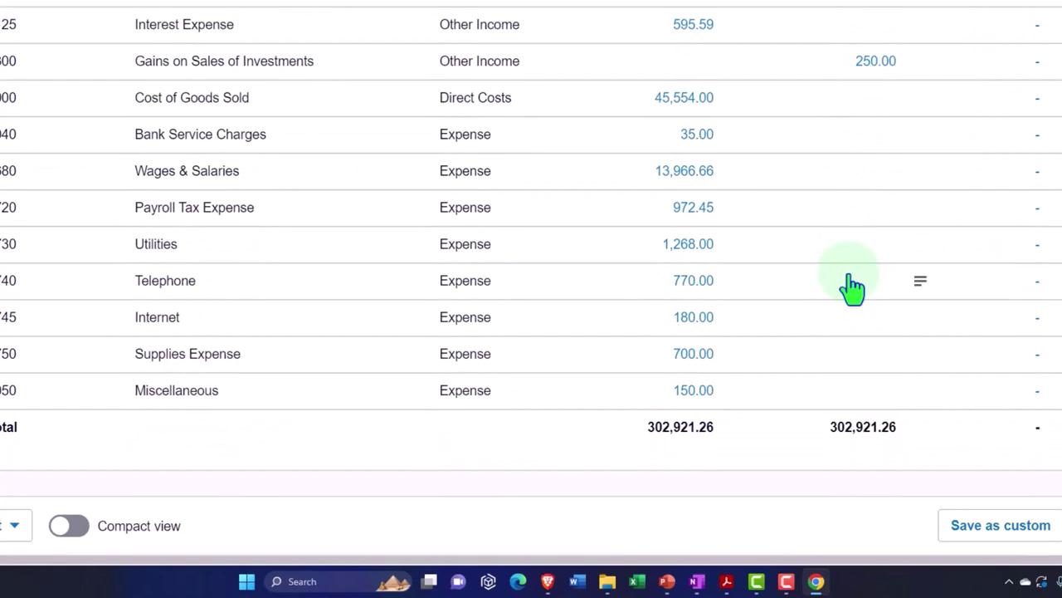
scroll(800, 164, "up", 3)
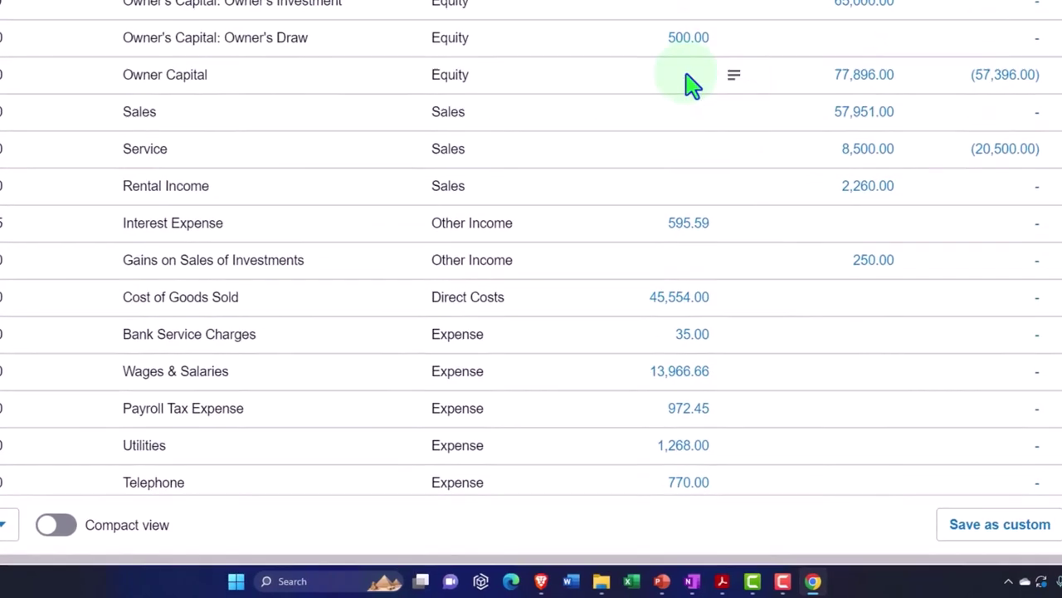
scroll(802, 268, "down", 2)
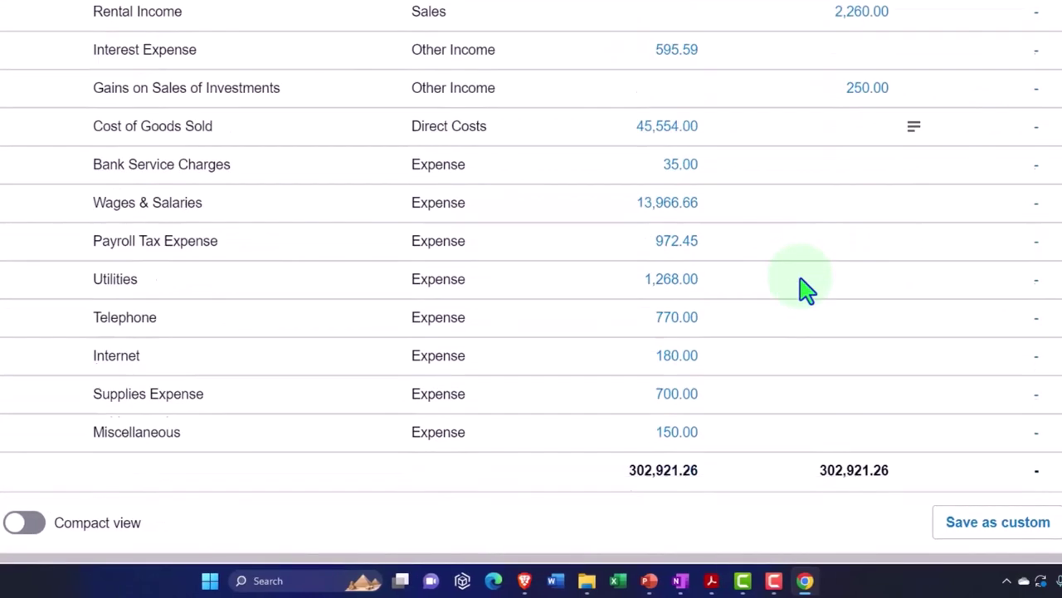
scroll(805, 286, "down", 1)
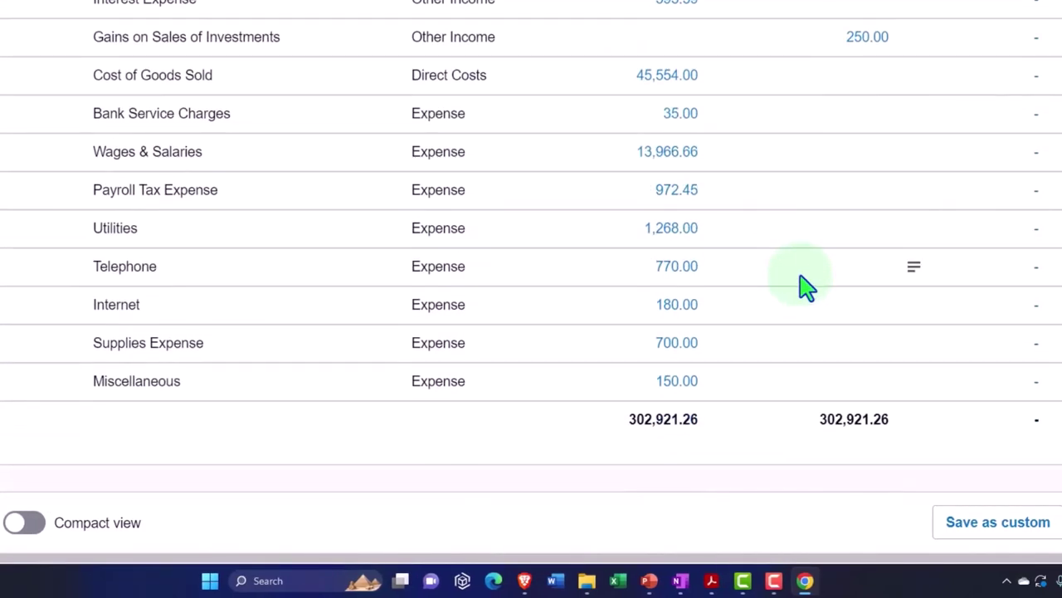